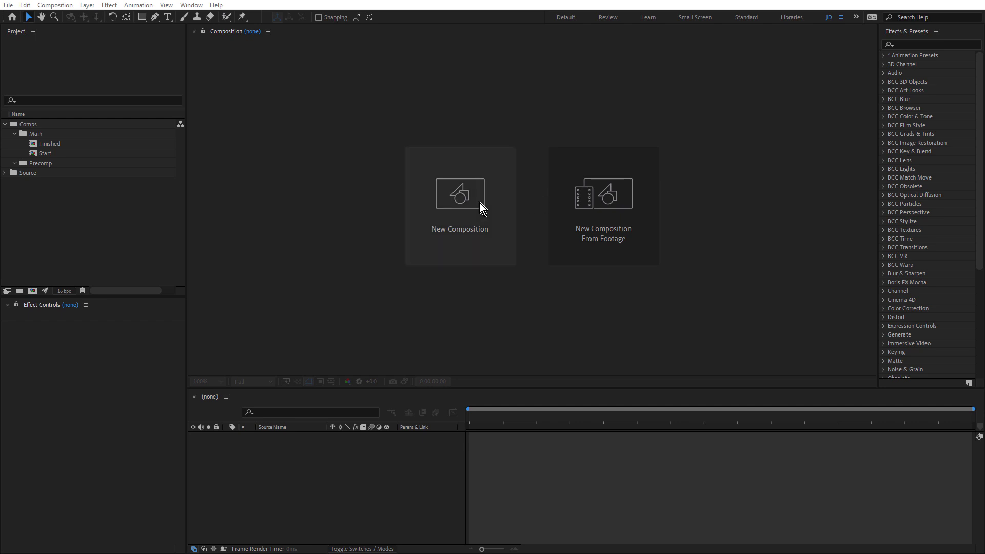
# - Open the Start comp and create a new solid named TitleStudio
pyautogui.click(44, 153)
pyautogui.doubleClick(45, 154)
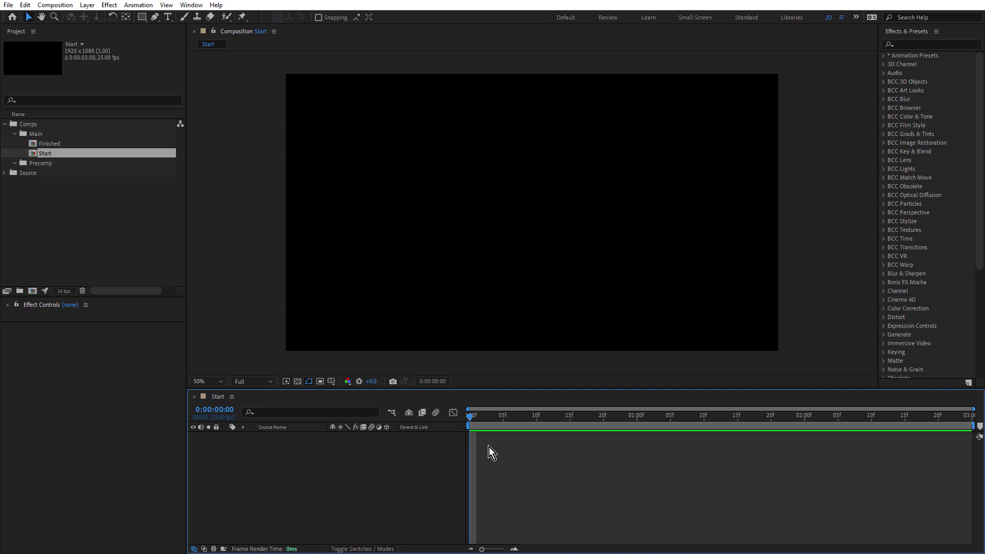
pyautogui.hotkey('ctrl', 'y')
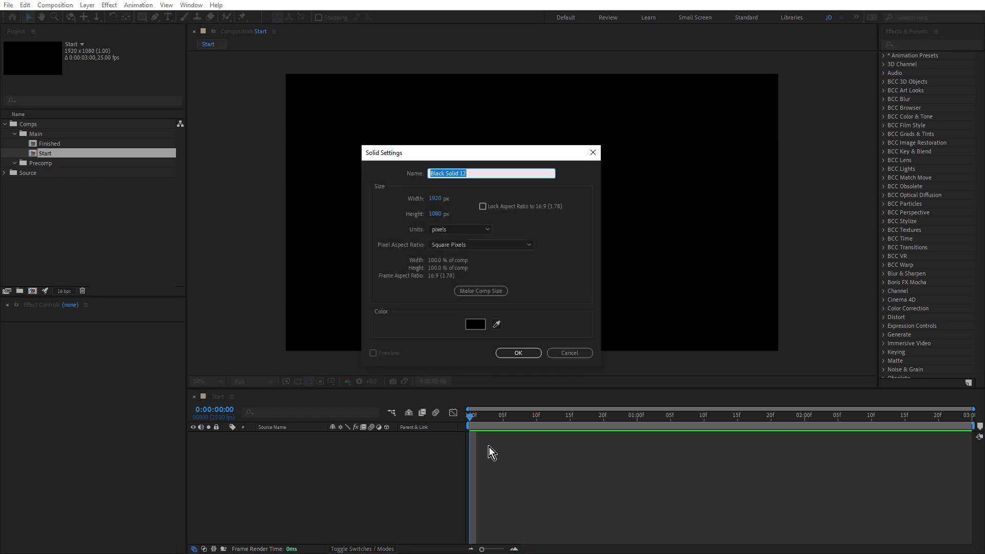
pyautogui.write('TitleStudio')
pyautogui.click(523, 355)
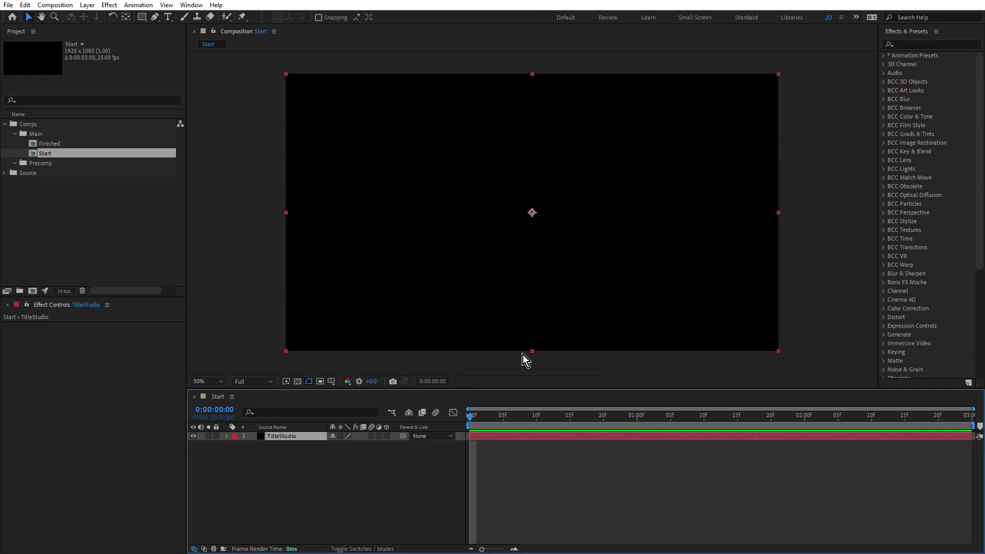
# - Apply BCC Title Studio to the solid, disable Use Comp Lights, and launch its UI
pyautogui.click(911, 45)
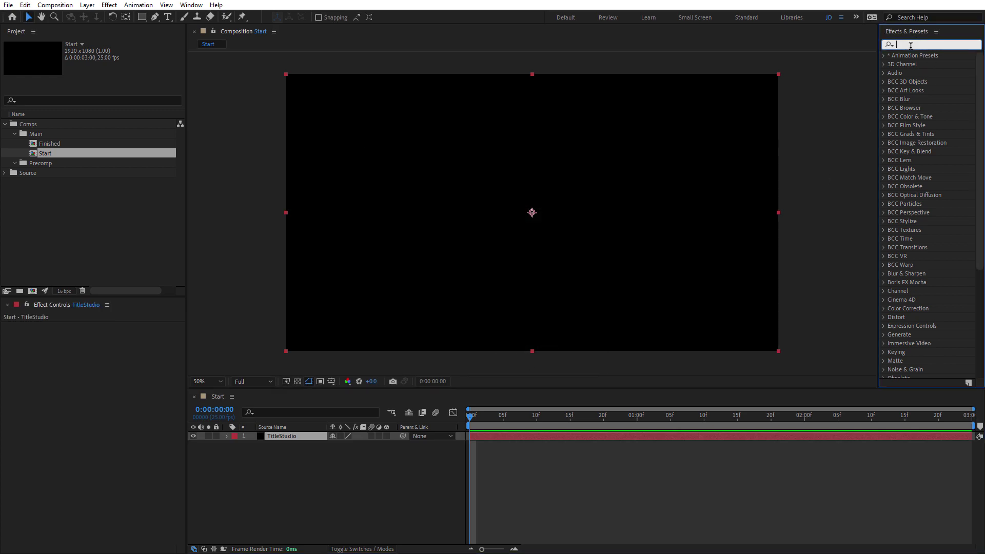
pyautogui.write('title')
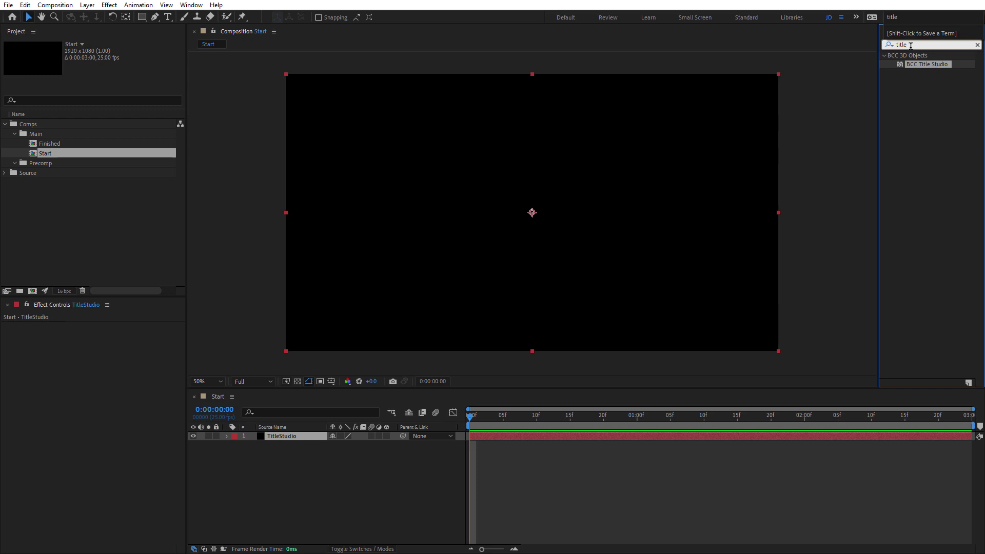
pyautogui.press('Return')
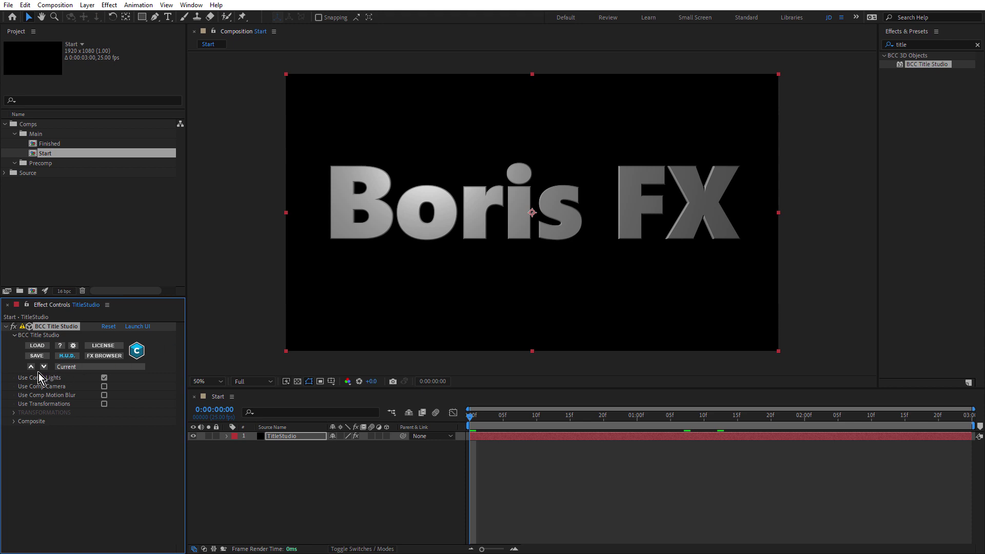
pyautogui.click(104, 378)
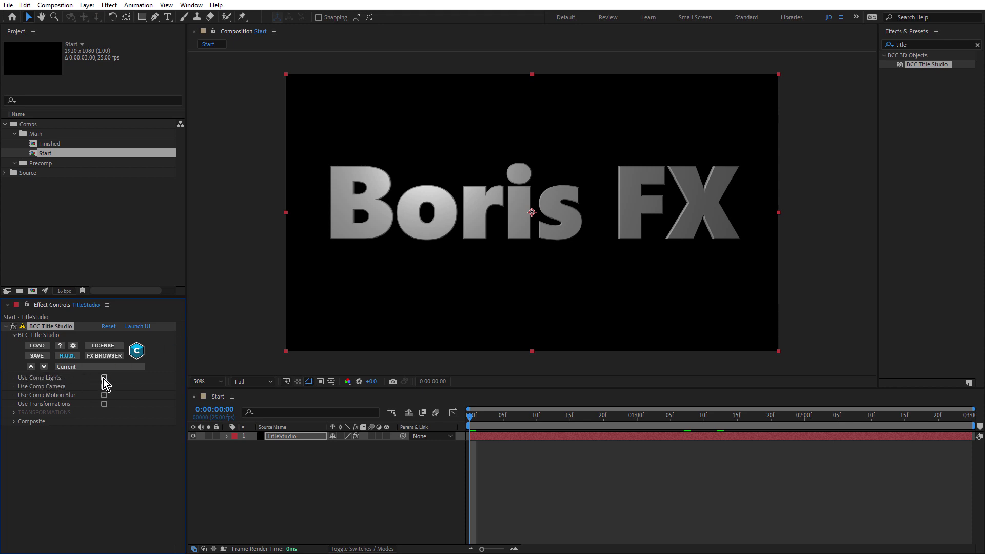
pyautogui.click(137, 327)
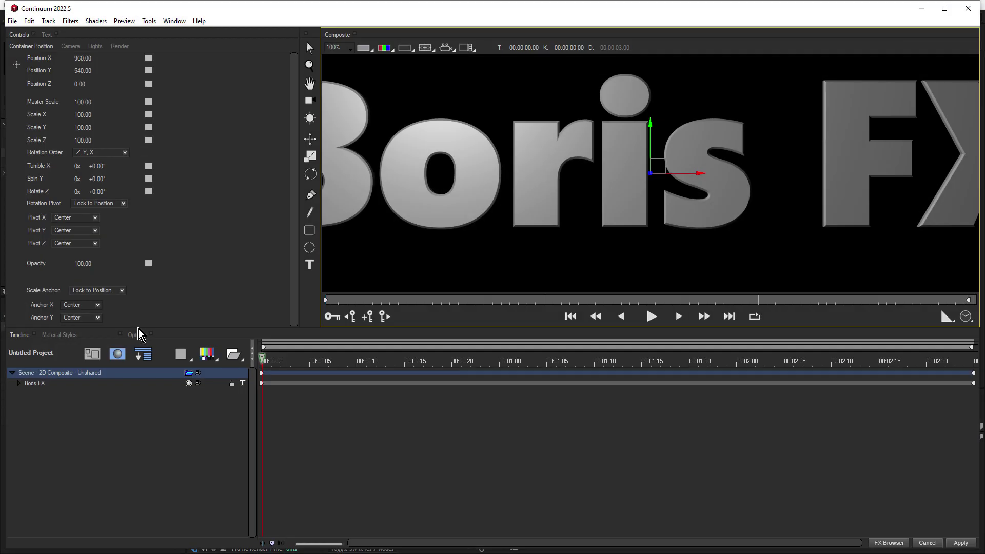
# - Delete the default Boris FX text and import LoveAndThunder.eps as a new EPS media layer
pyautogui.click(34, 386)
pyautogui.press('Delete')
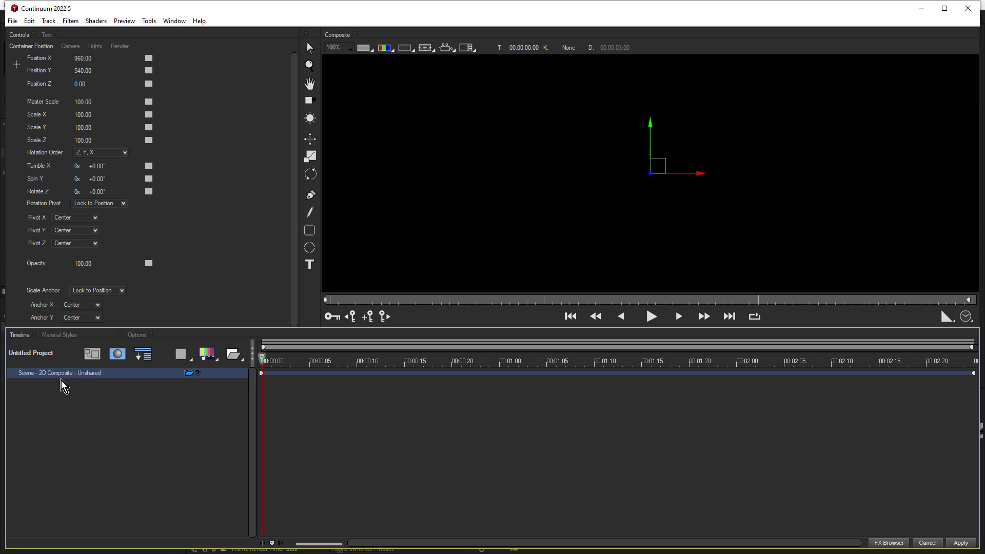
pyautogui.click(212, 362)
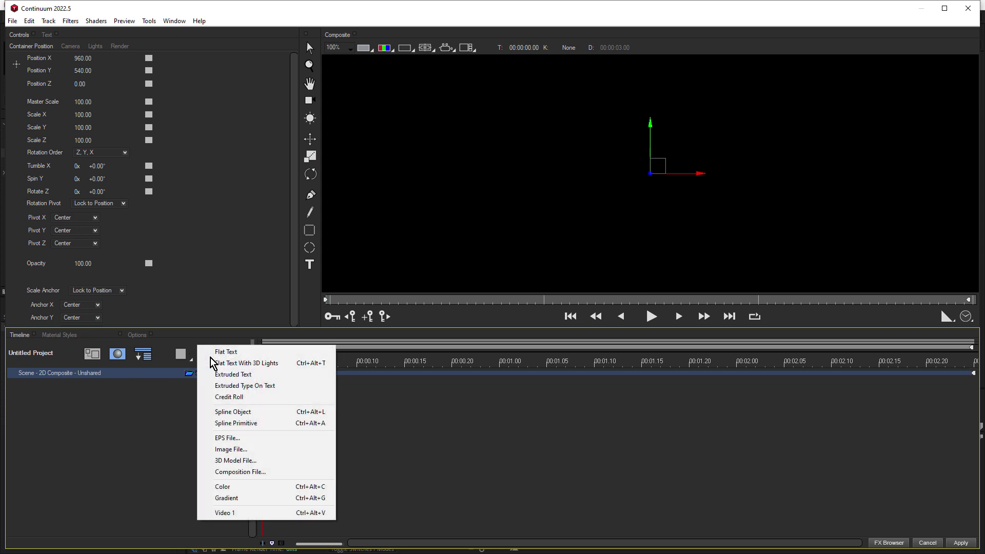
pyautogui.click(254, 438)
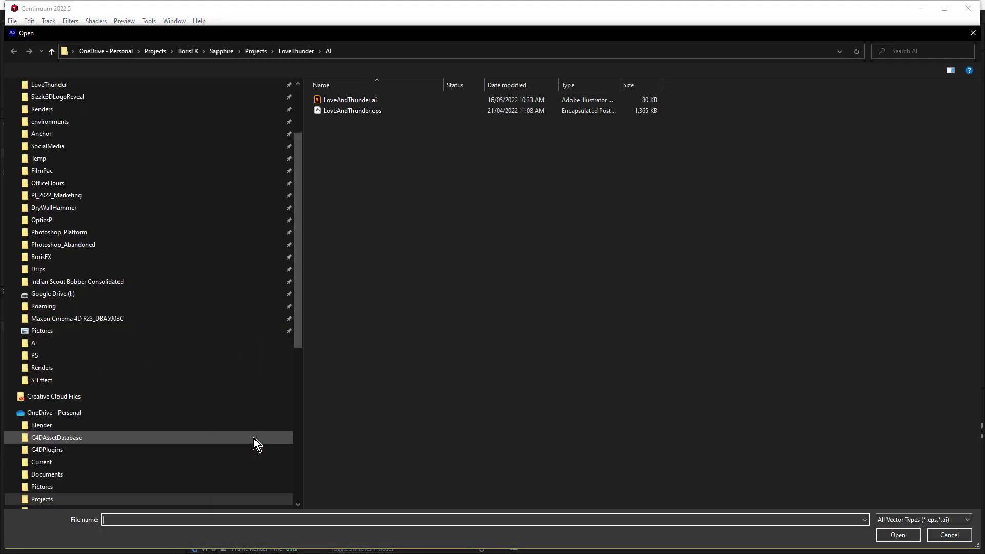
pyautogui.click(357, 114)
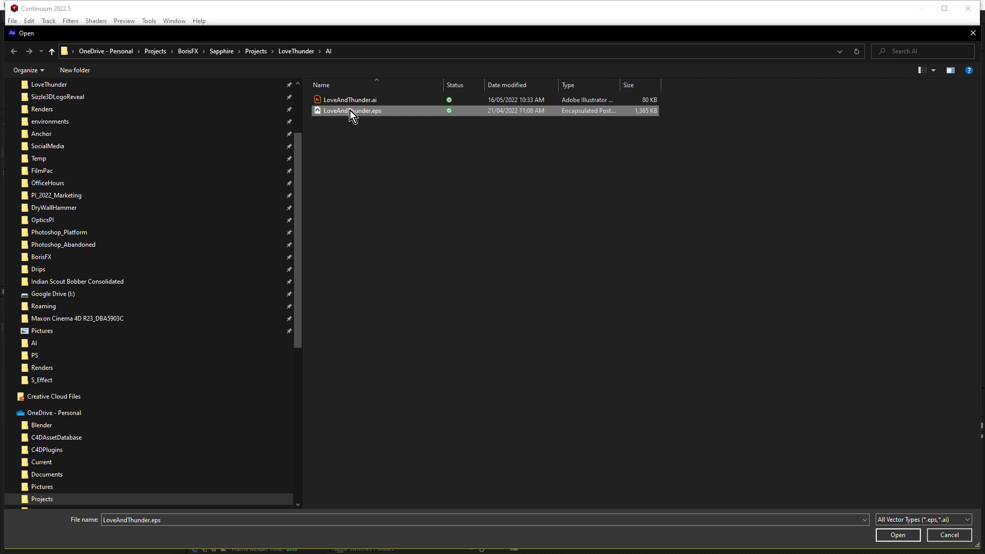
pyautogui.click(898, 536)
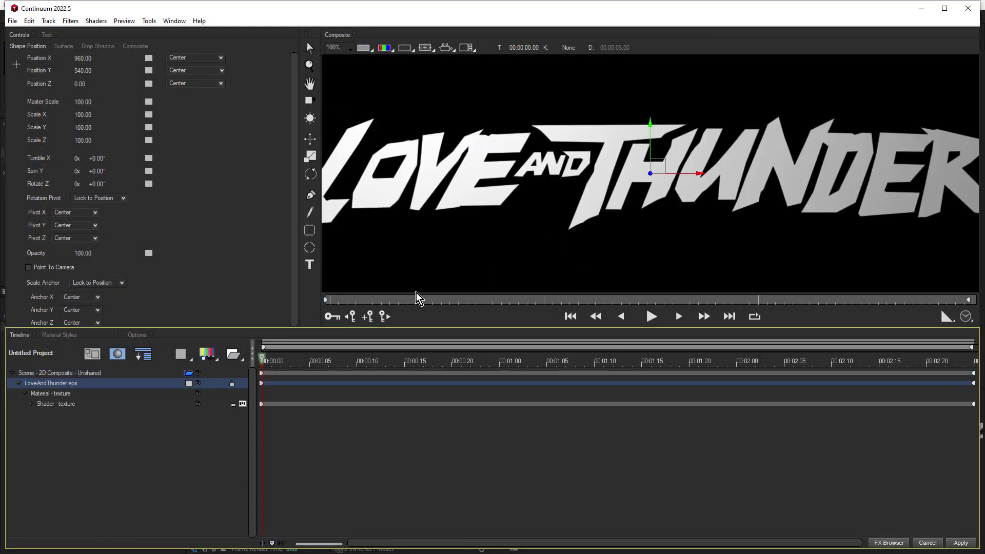
# - Set the logo's track shape to Extrusion, depth 10, with a Custom bevel type
pyautogui.click(189, 384)
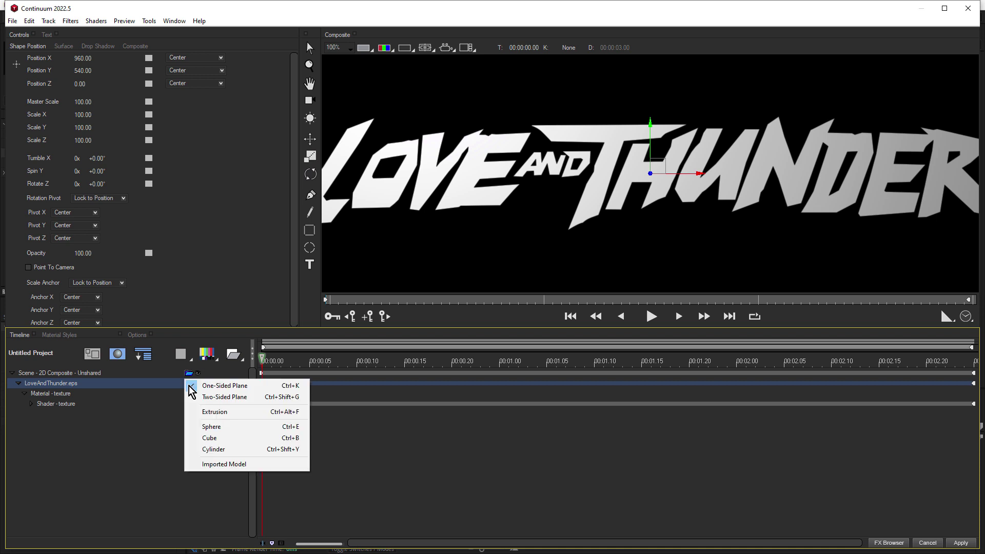
pyautogui.click(220, 412)
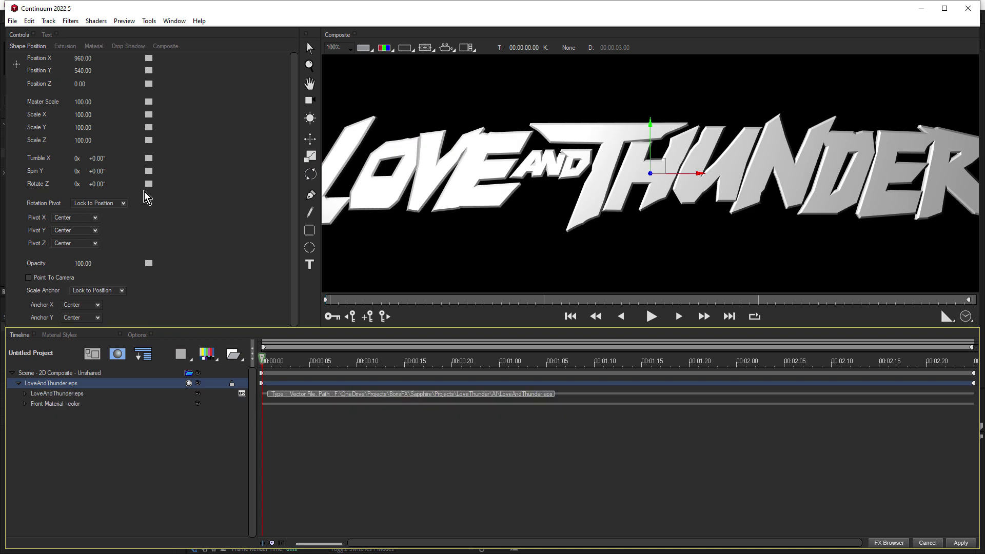
pyautogui.click(61, 46)
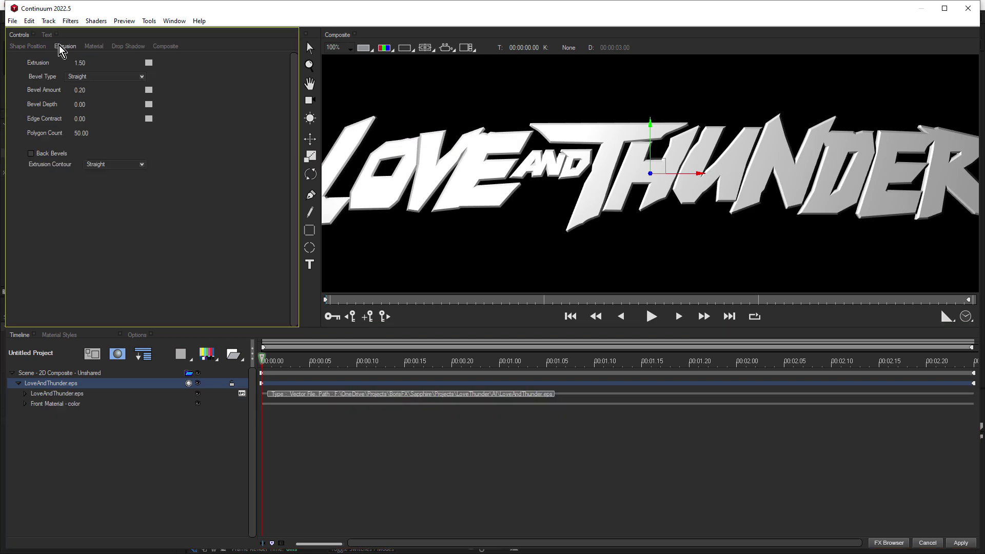
pyautogui.click(80, 63)
pyautogui.write('1')
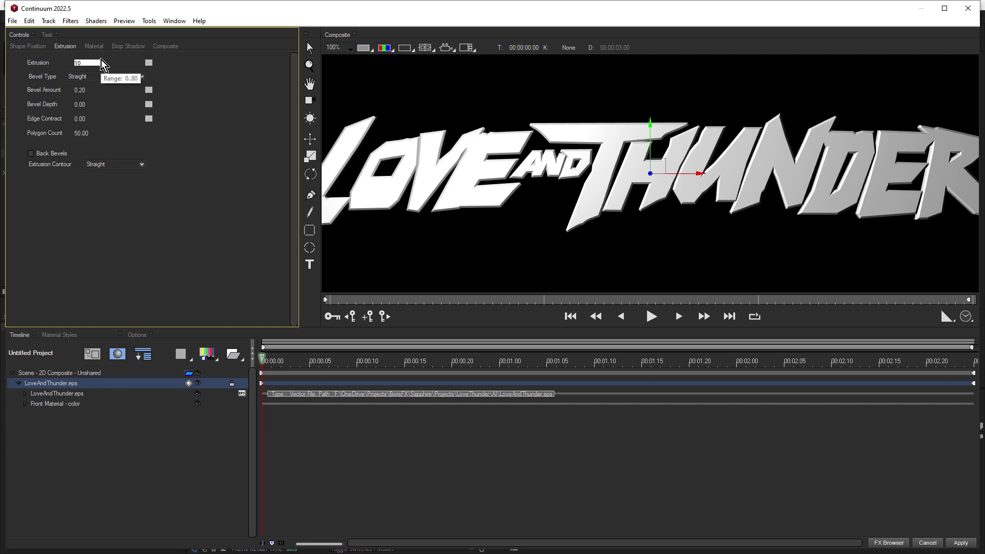
pyautogui.write('00')
pyautogui.press('Return')
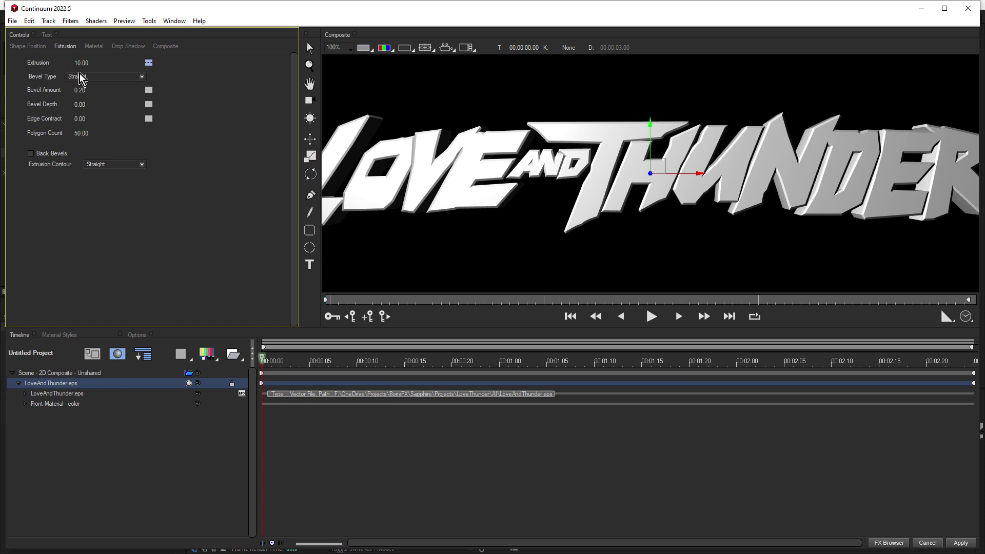
pyautogui.click(85, 77)
pyautogui.click(110, 115)
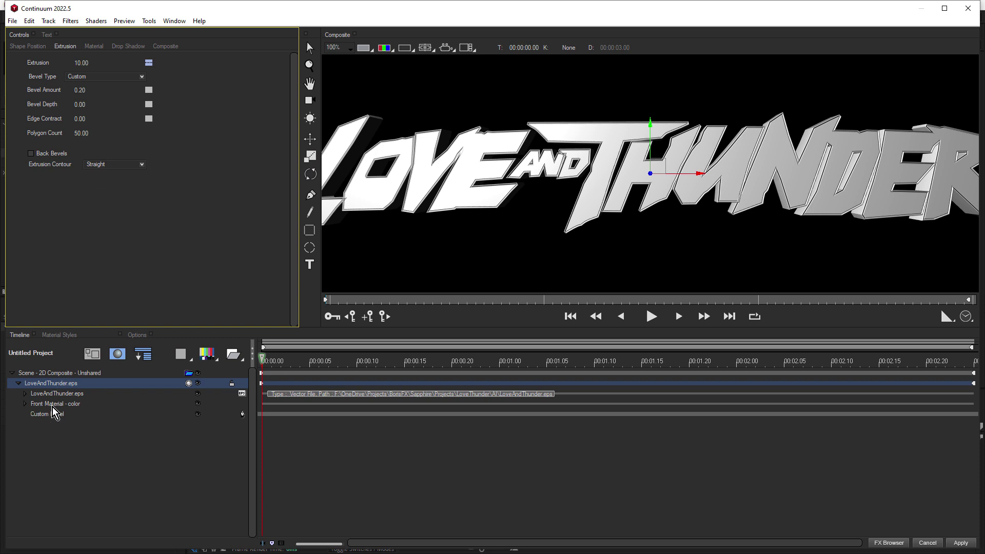
# - Draw a three-point arched curve for the Custom Bevel profile with the Pen tool
pyautogui.click(49, 414)
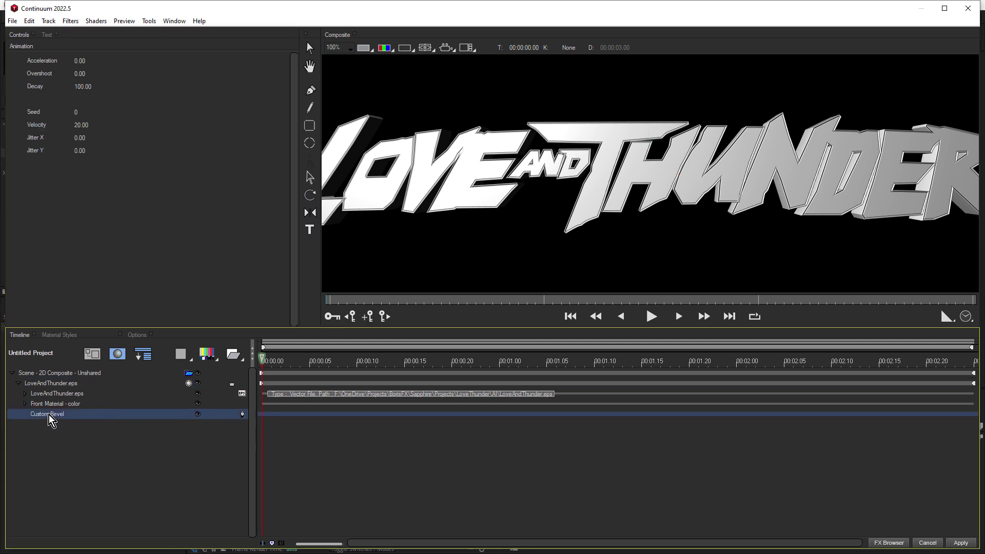
pyautogui.click(312, 92)
pyautogui.click(457, 267)
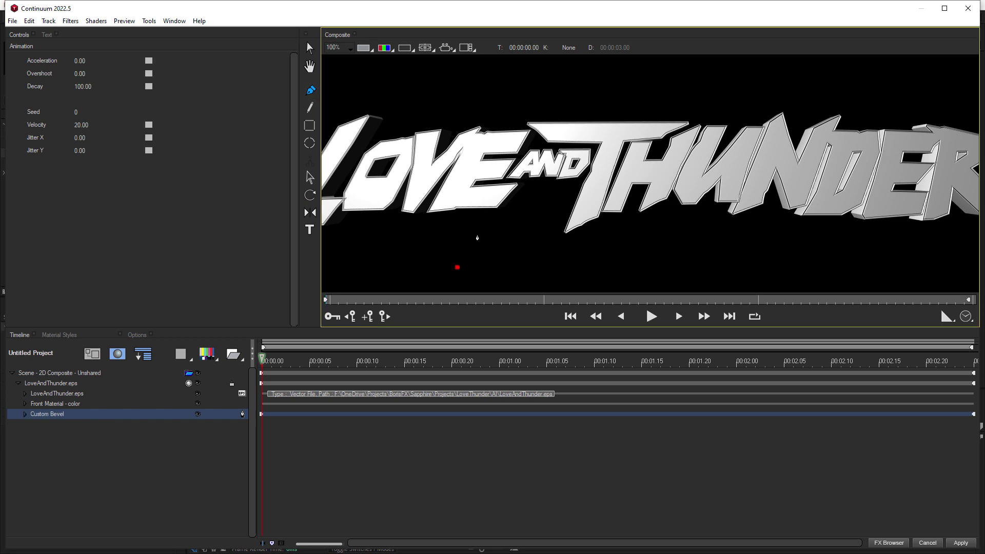
pyautogui.moveTo(487, 238); pyautogui.dragTo(512, 243)
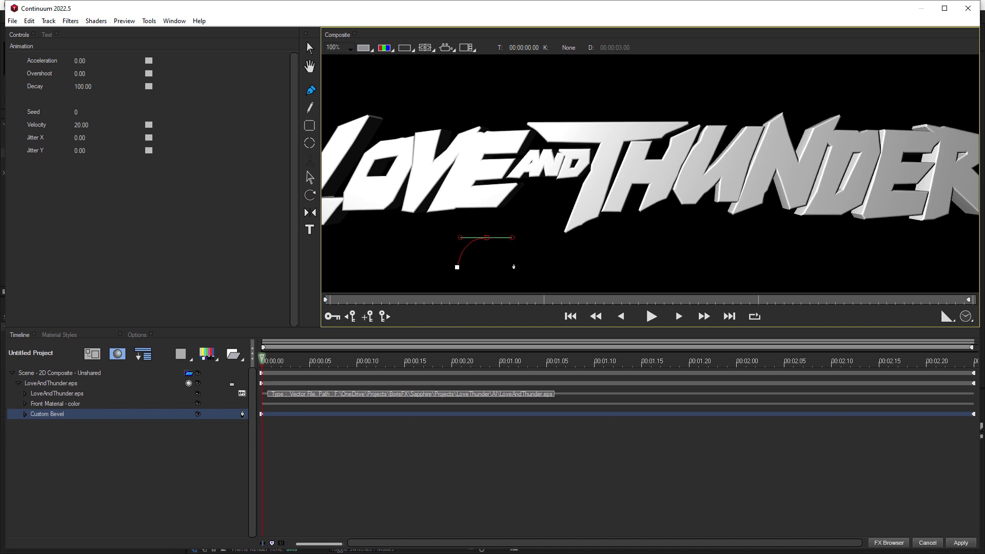
pyautogui.click(513, 264)
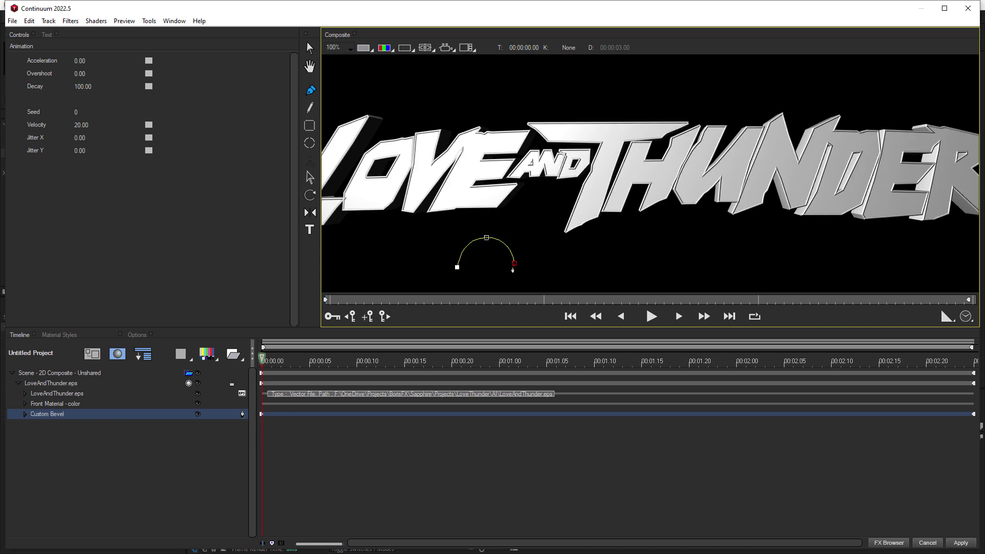
pyautogui.scroll(1, 636, 155)
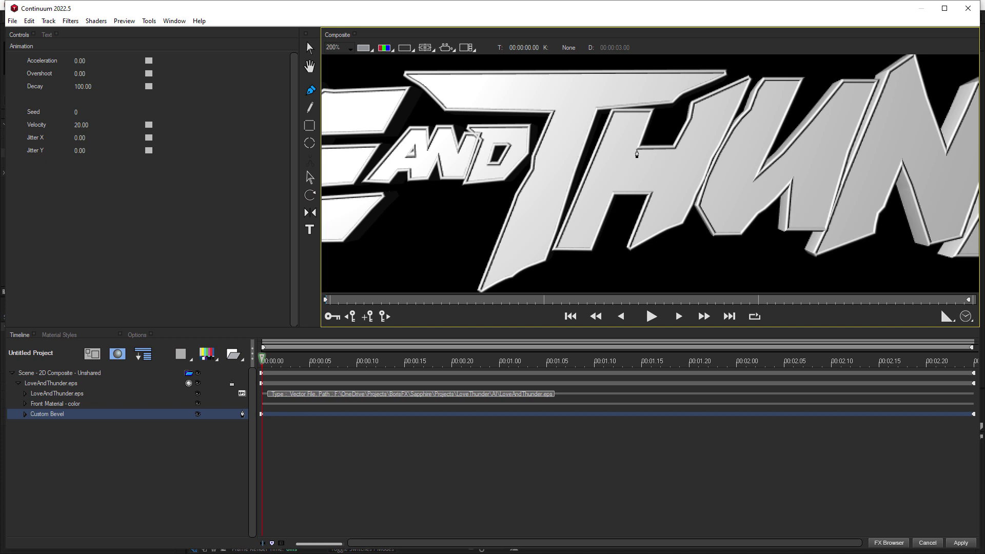
pyautogui.scroll(-1, 640, 154)
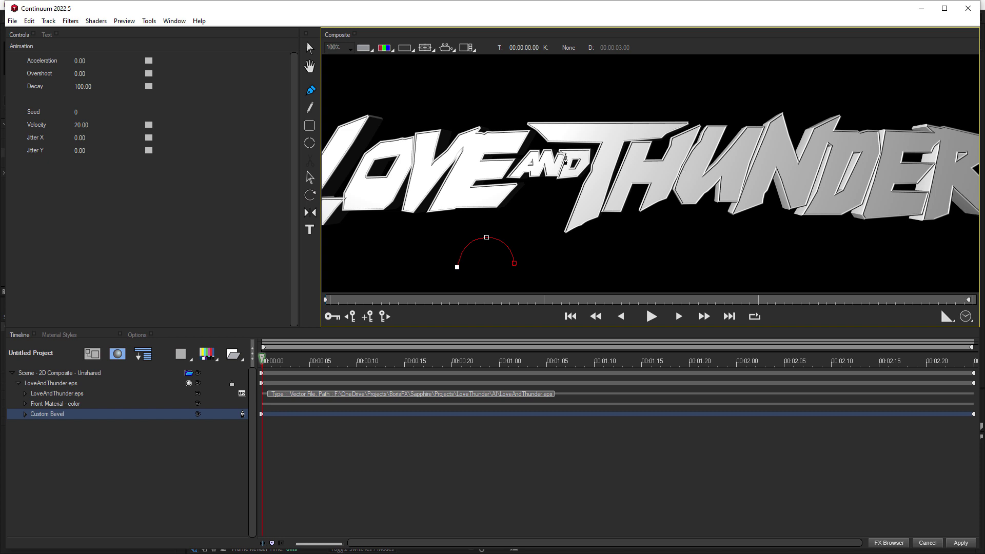
pyautogui.scroll(1, 564, 156)
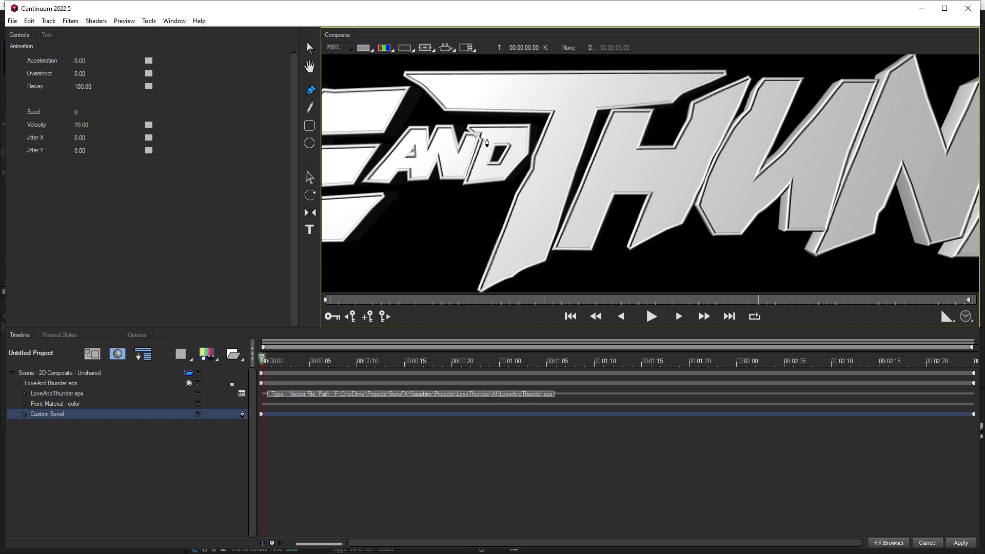
pyautogui.scroll(-1, 486, 143)
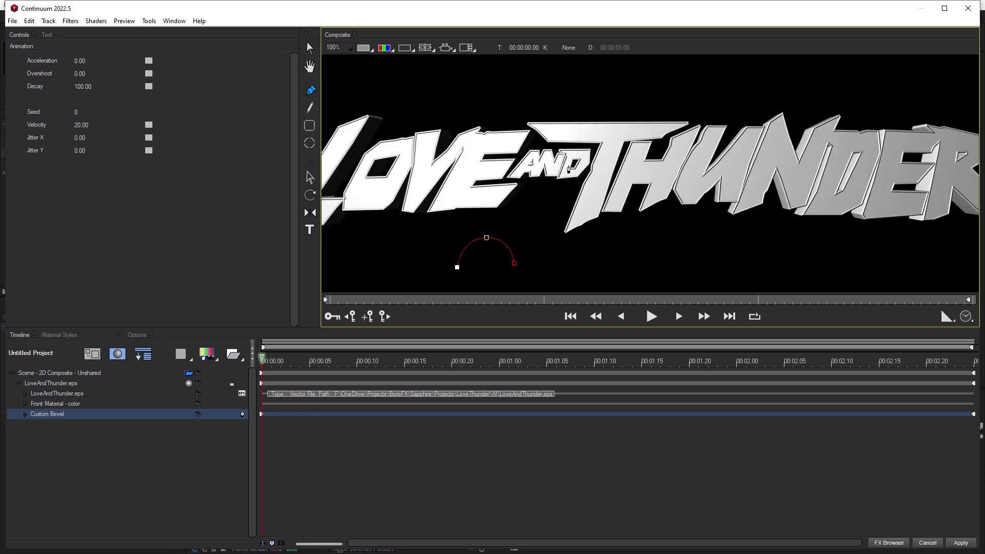
# - Enter 1.2 for Edge Contract on the LoveAndThunder.eps track's Extrusion tab
pyautogui.click(57, 384)
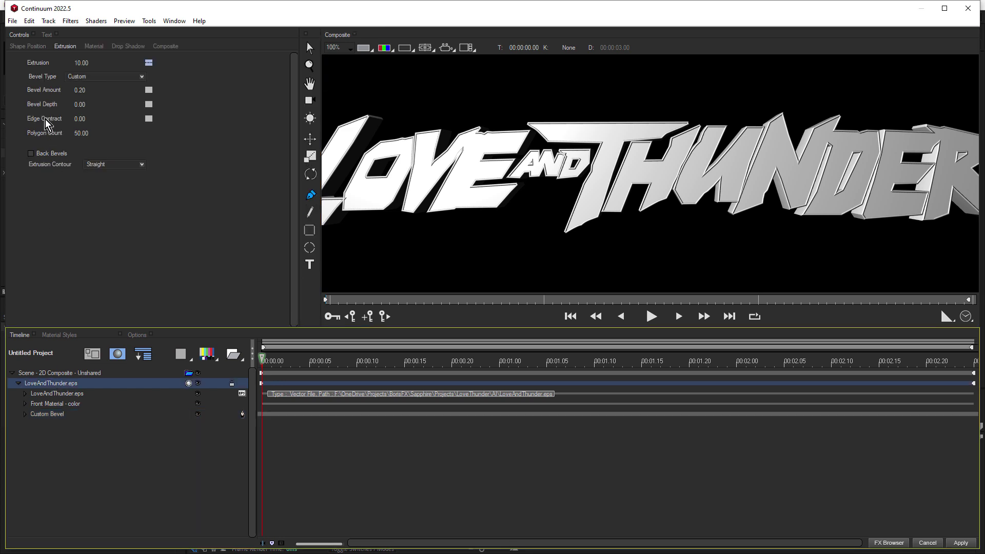
pyautogui.click(80, 119)
pyautogui.write('1.2')
pyautogui.press('Return')
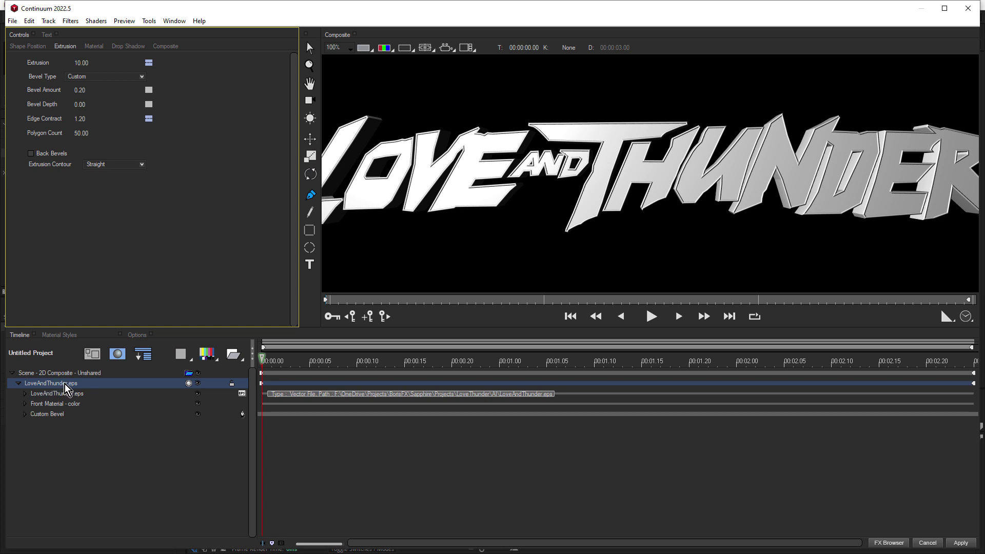
# - Use three separate materials on the extrusion and convert the EPS logo into a Spline Object
pyautogui.click(96, 47)
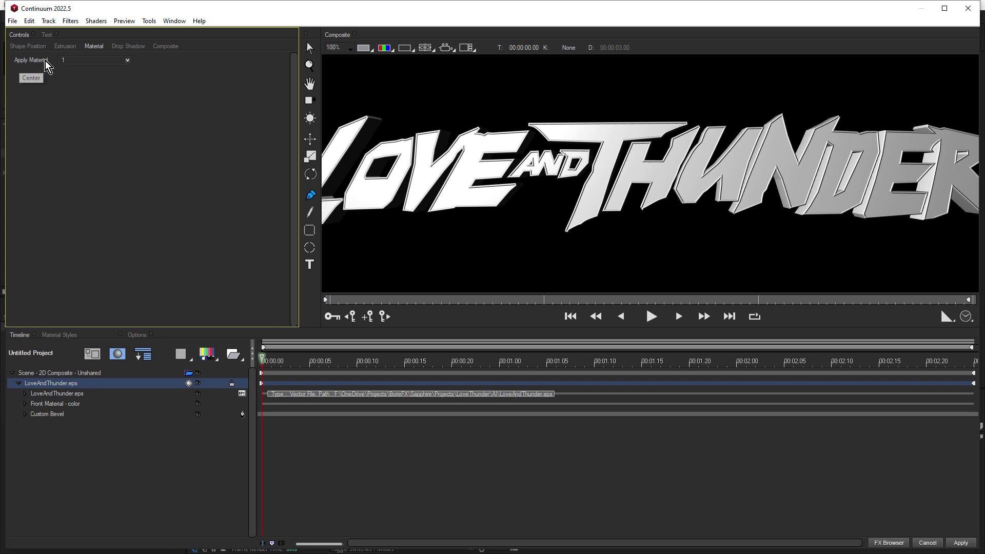
pyautogui.click(72, 64)
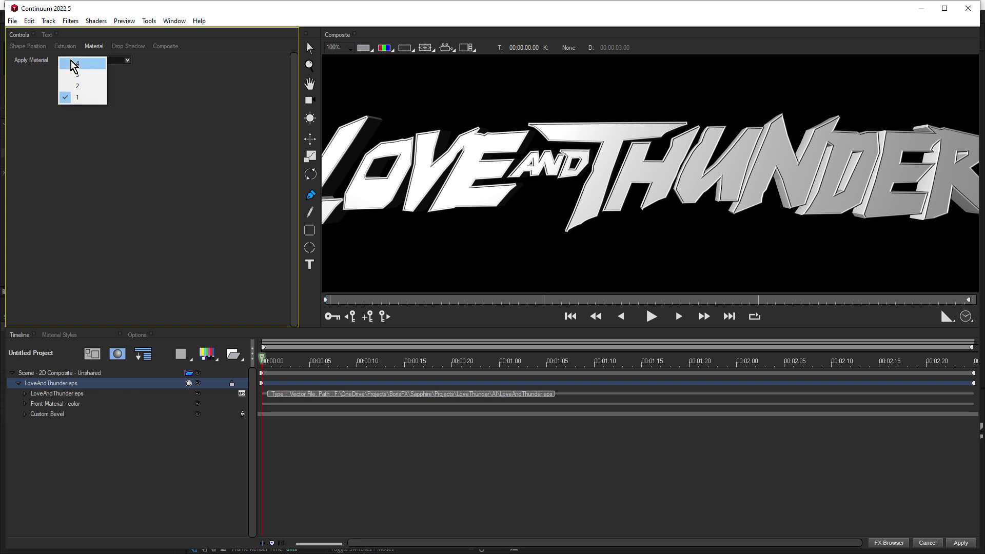
pyautogui.click(89, 82)
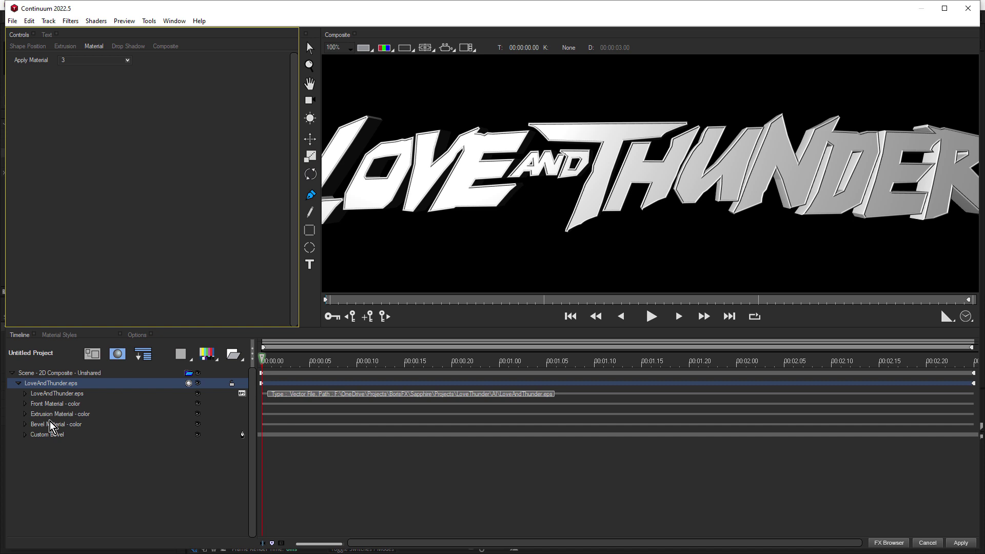
pyautogui.click(245, 393)
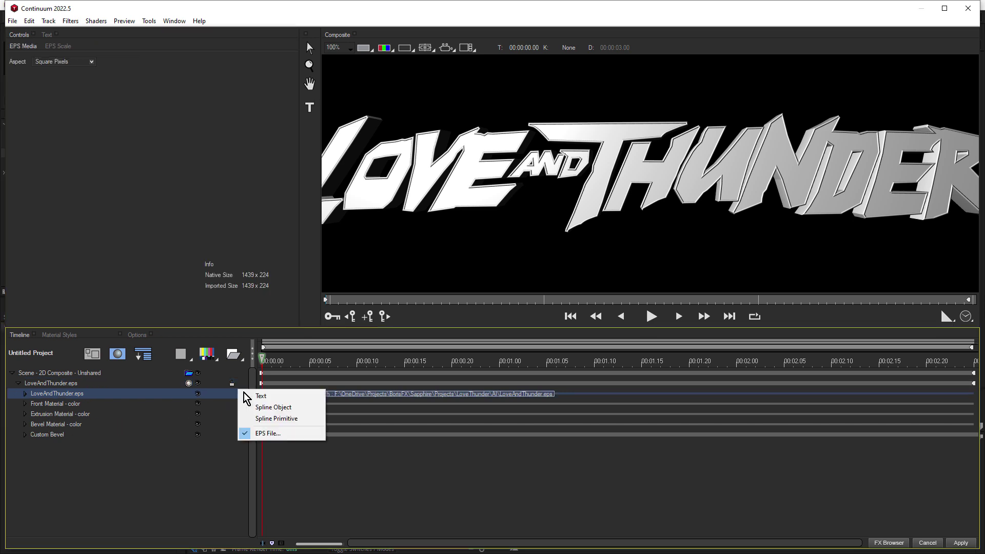
pyautogui.click(300, 407)
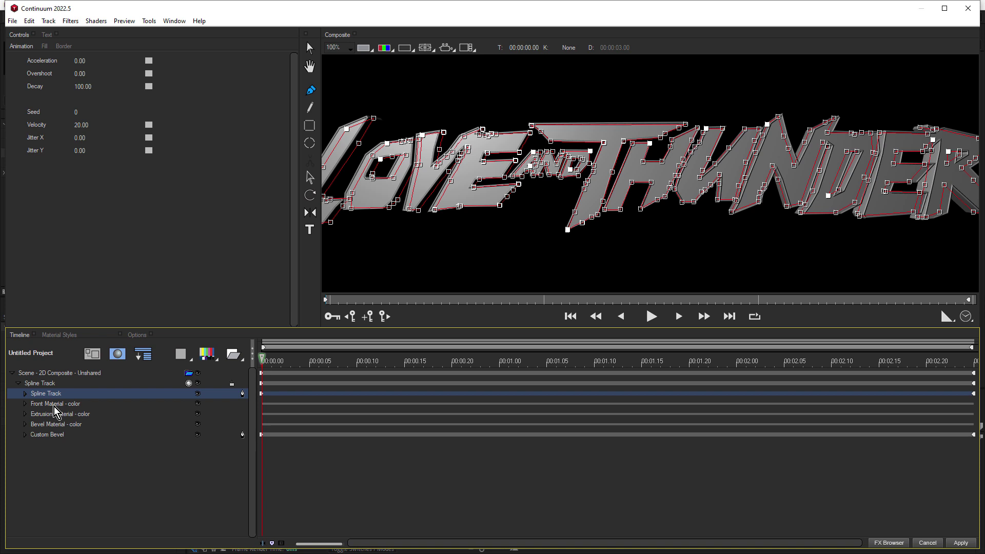
# - Switch the Front Material's shader type to texture
pyautogui.click(53, 406)
pyautogui.click(24, 405)
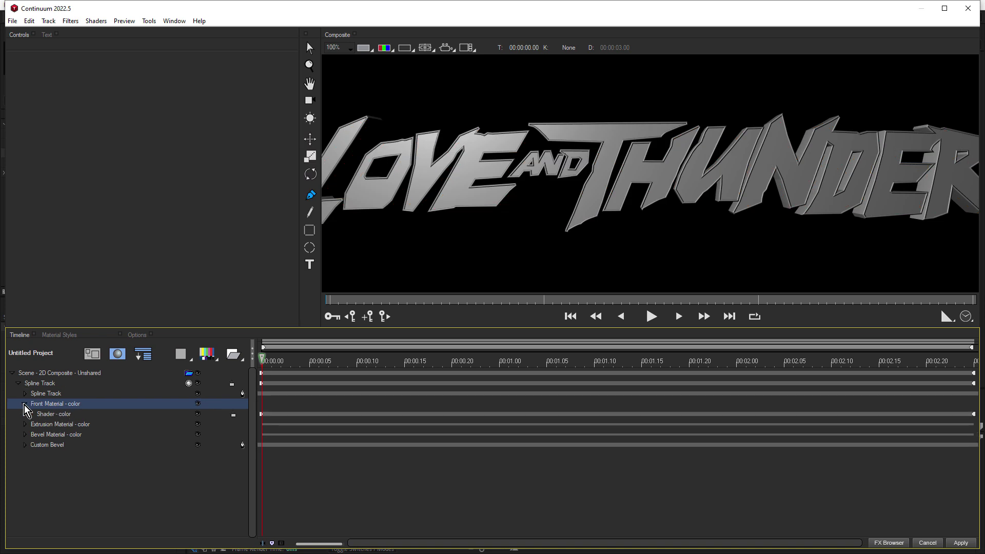
pyautogui.click(48, 414)
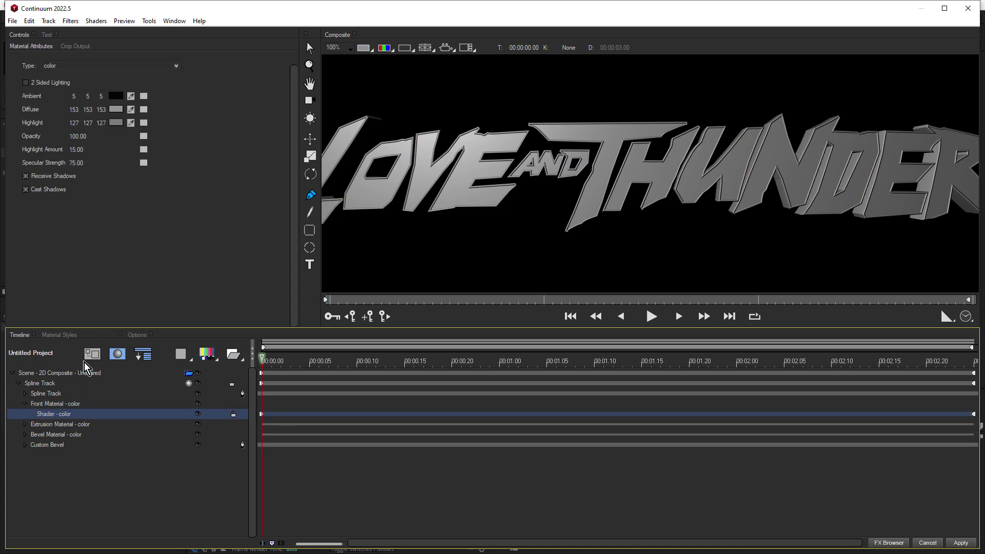
pyautogui.click(94, 66)
pyautogui.click(92, 161)
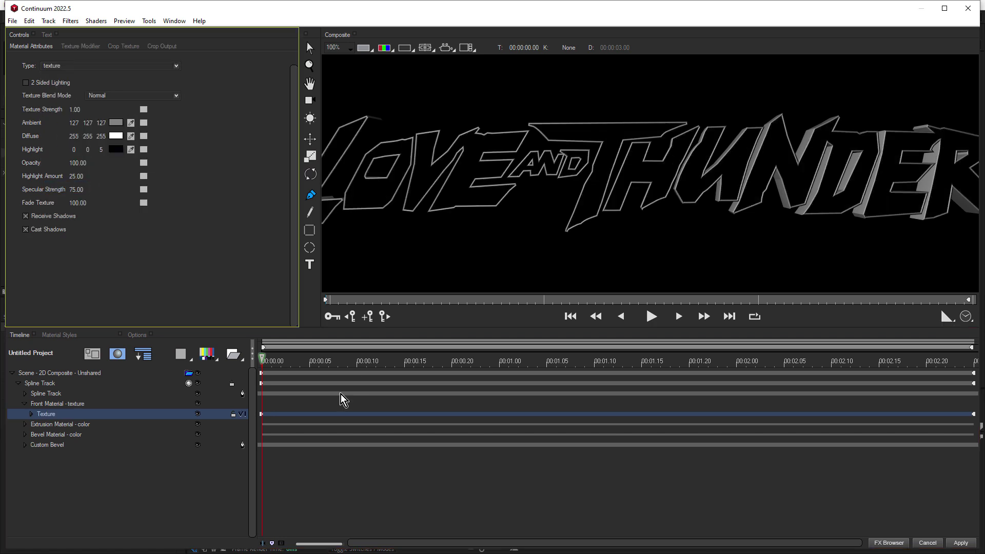
# - Load PS/ThorHorizon_01.psd as the front texture image and set its Y Scale to 25
pyautogui.click(242, 415)
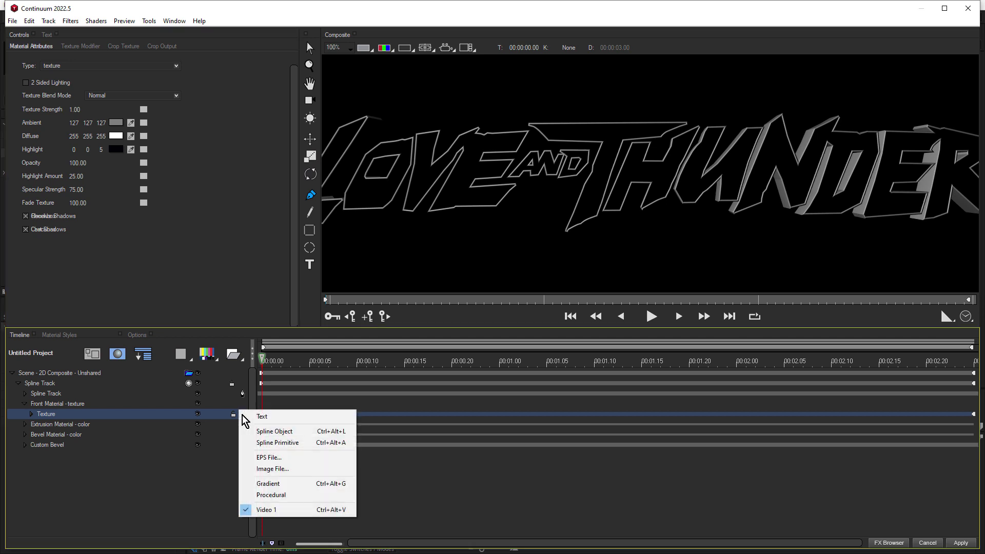
pyautogui.click(285, 469)
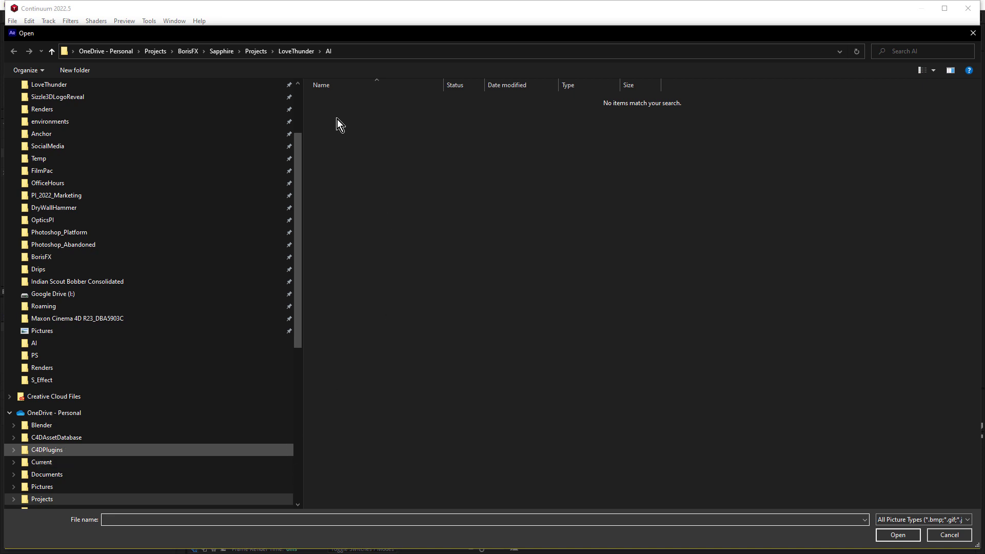
pyautogui.click(300, 51)
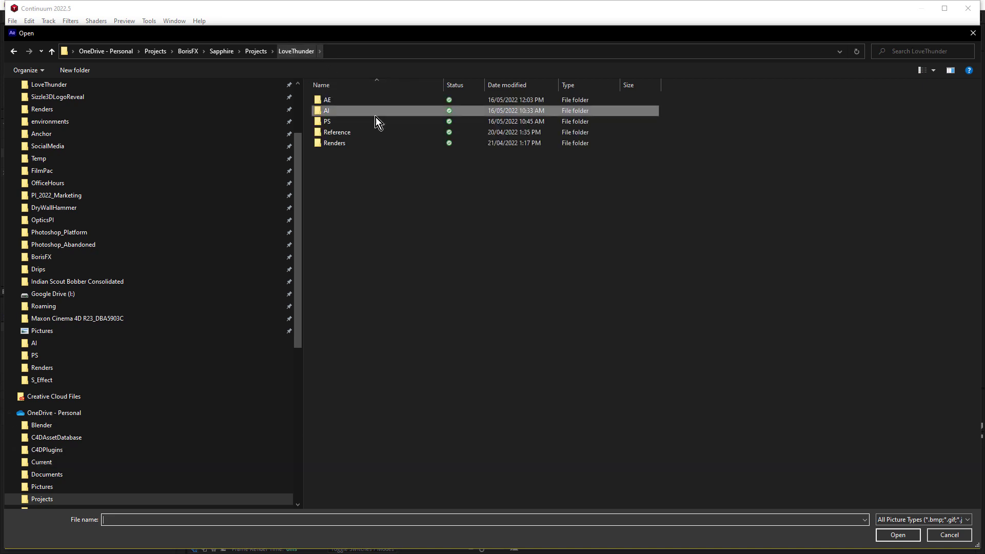
pyautogui.doubleClick(340, 122)
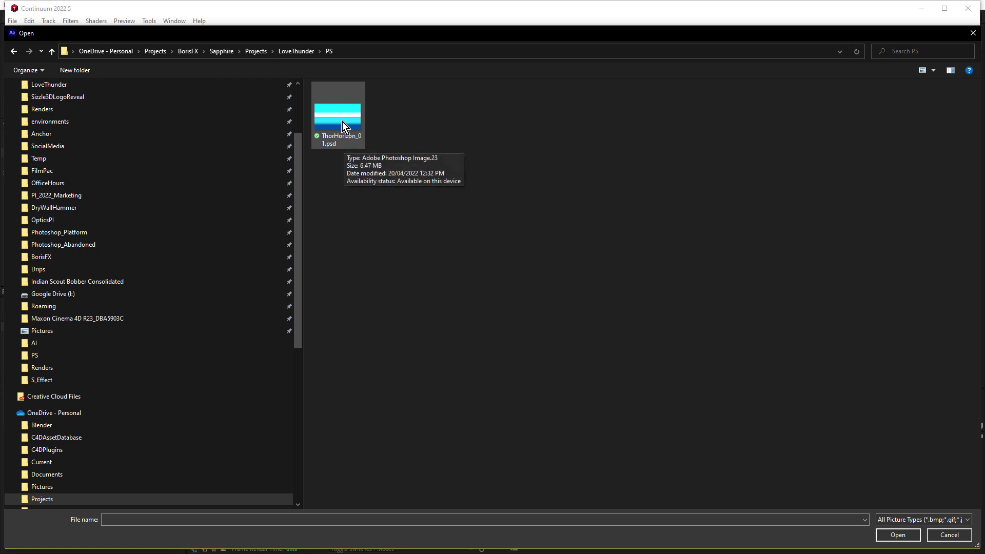
pyautogui.doubleClick(342, 122)
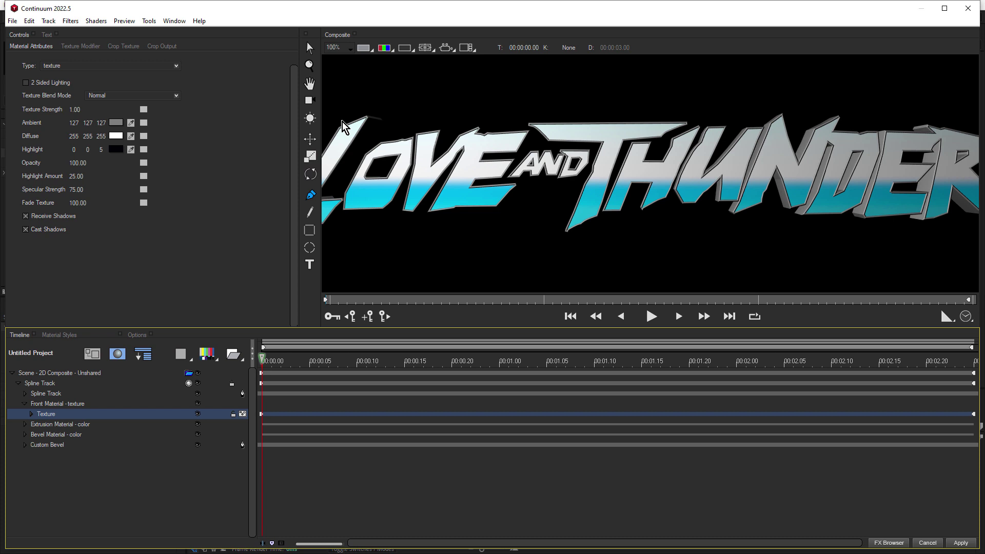
pyautogui.click(80, 46)
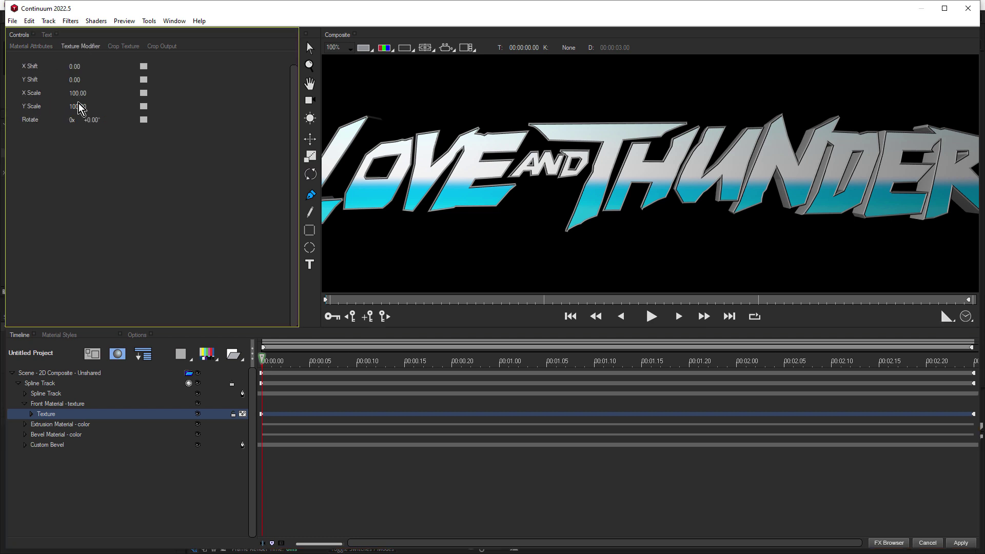
pyautogui.write('25')
pyautogui.press('Return')
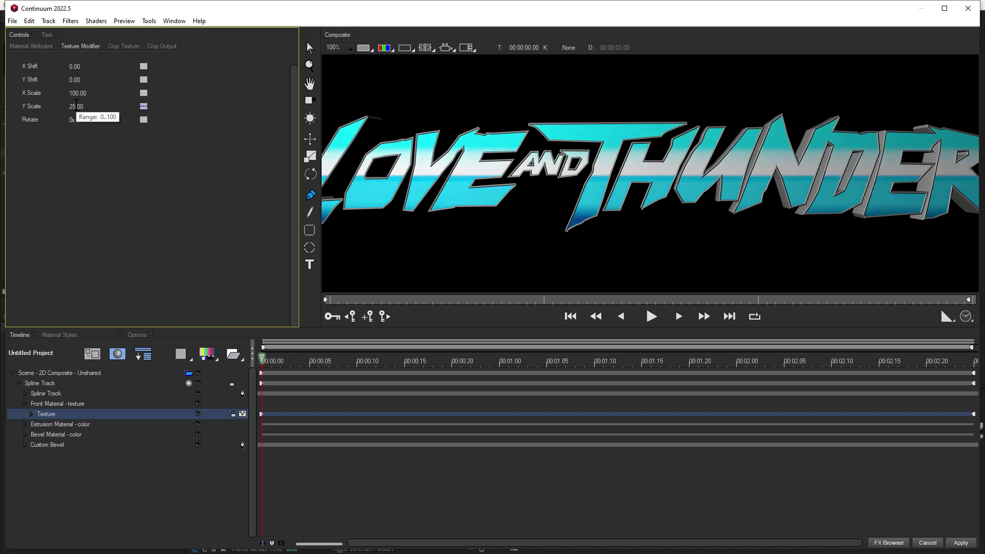
# - Set the Extrusion Material type to texture using a Procedural media source
pyautogui.click(24, 405)
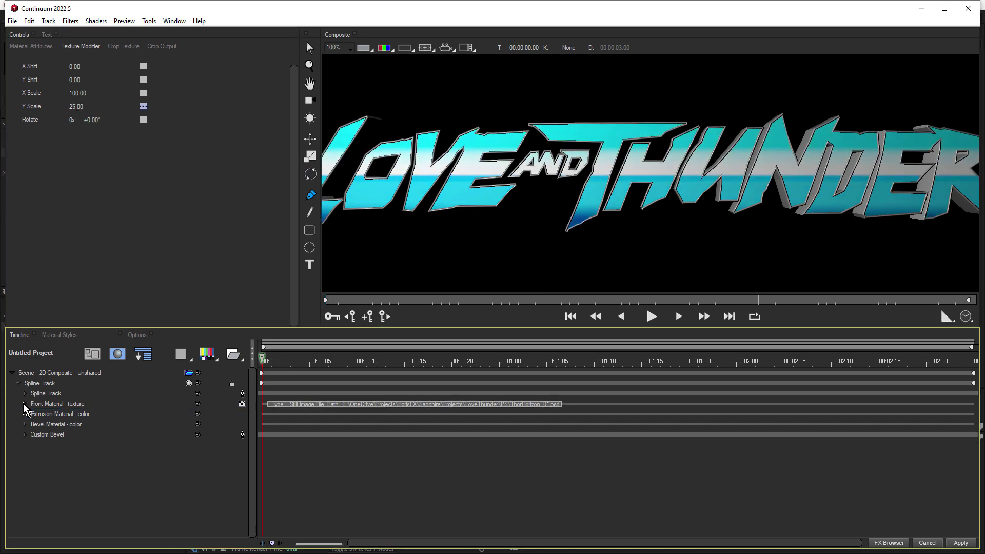
pyautogui.click(25, 414)
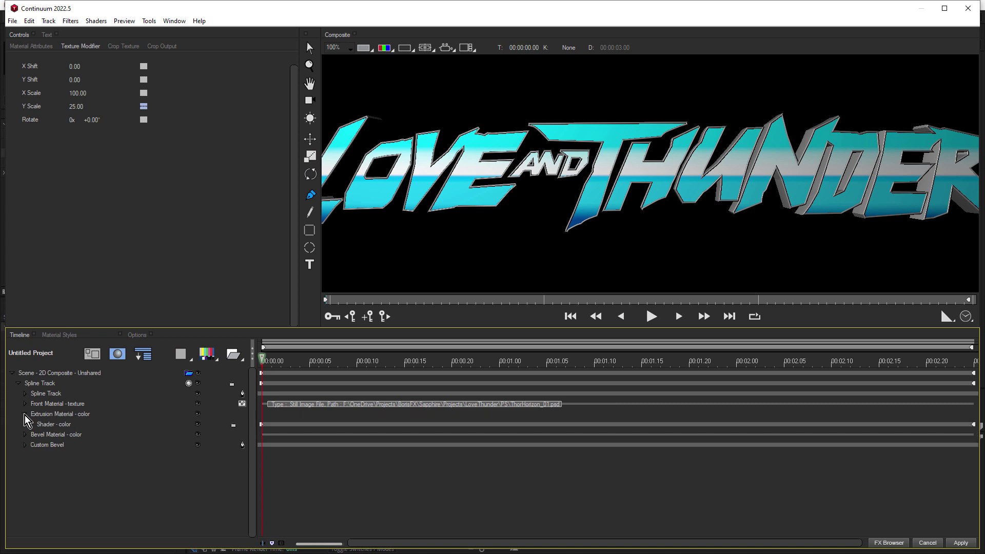
pyautogui.click(50, 425)
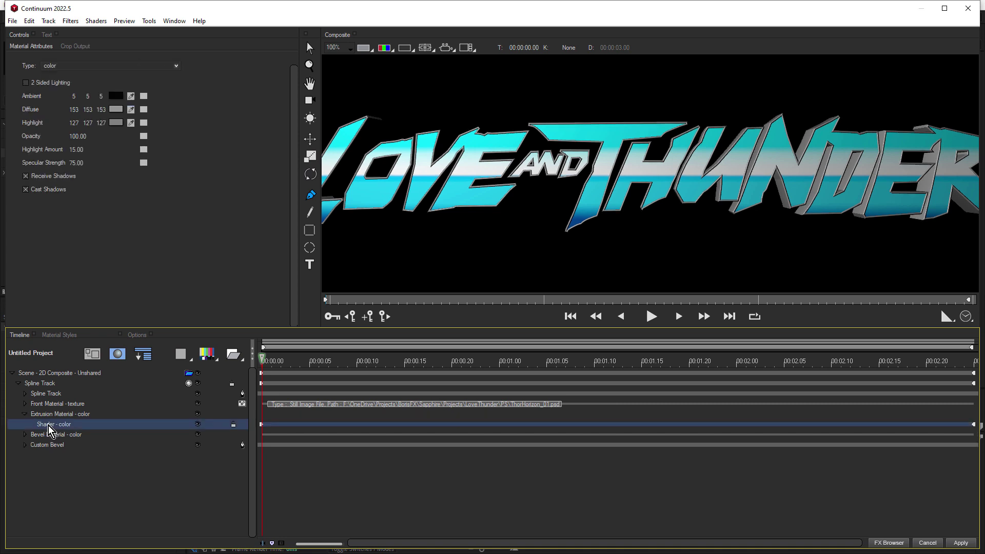
pyautogui.click(84, 66)
pyautogui.click(88, 160)
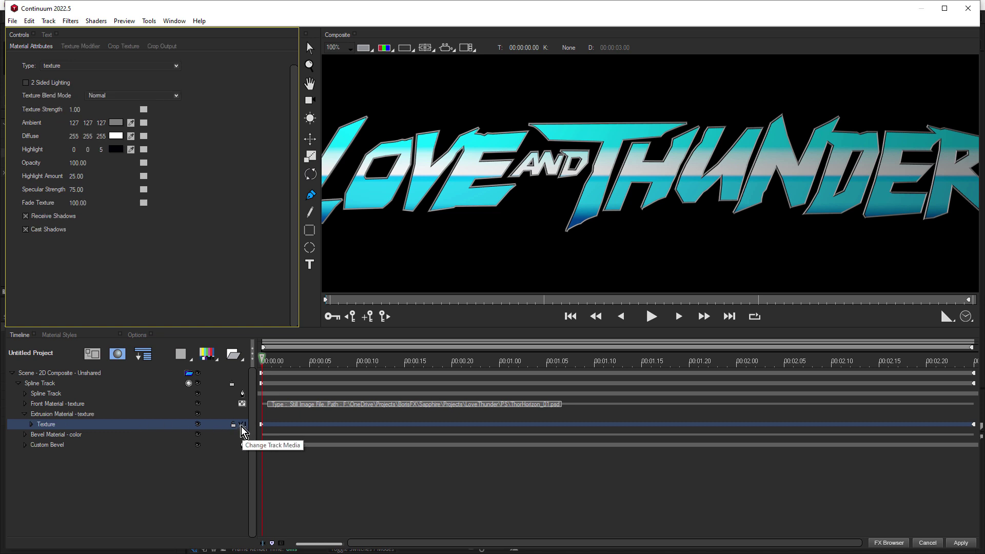
pyautogui.click(242, 426)
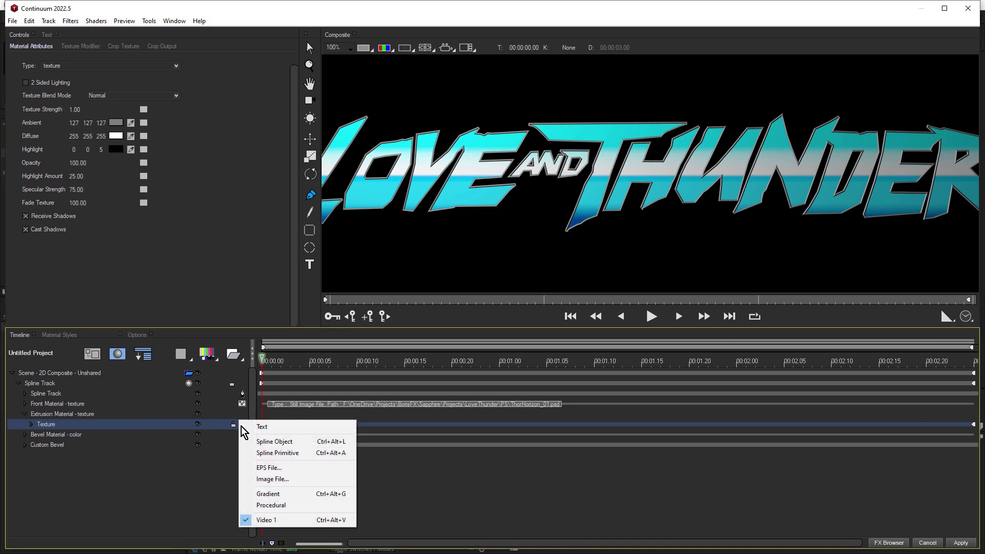
pyautogui.click(297, 505)
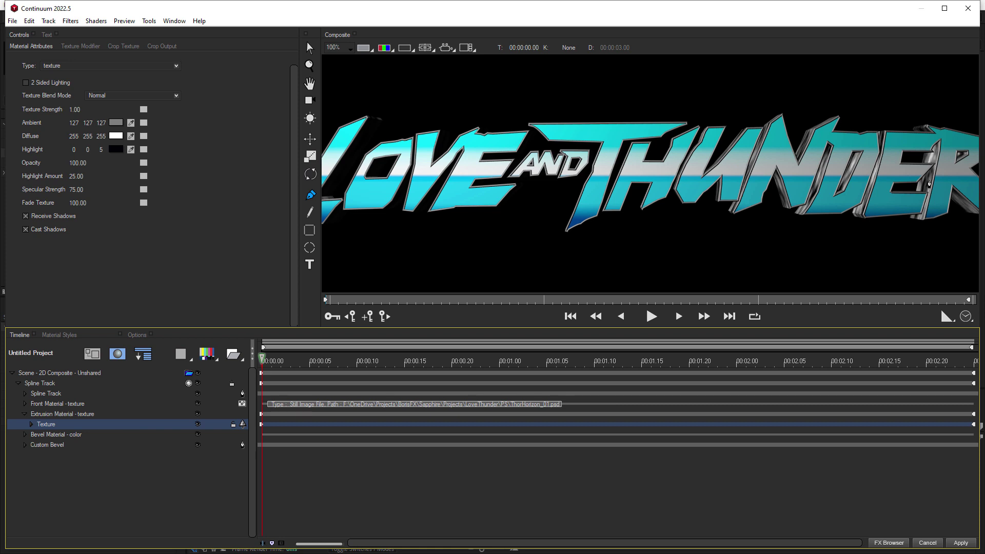
pyautogui.click(928, 185)
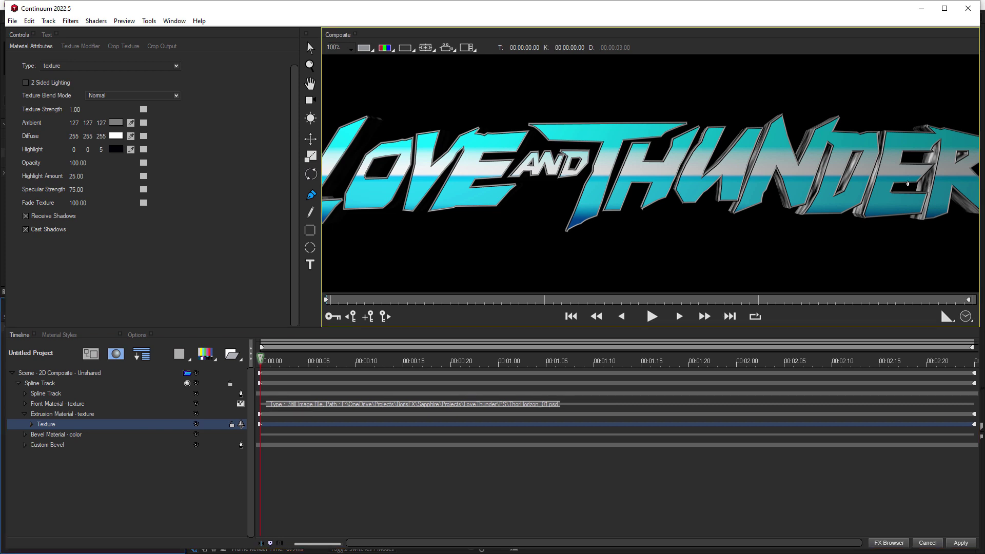
# - Switch to a Dual Horizontal layout with a Left view, zoomed out and panned to frame the camera
pyautogui.click(467, 48)
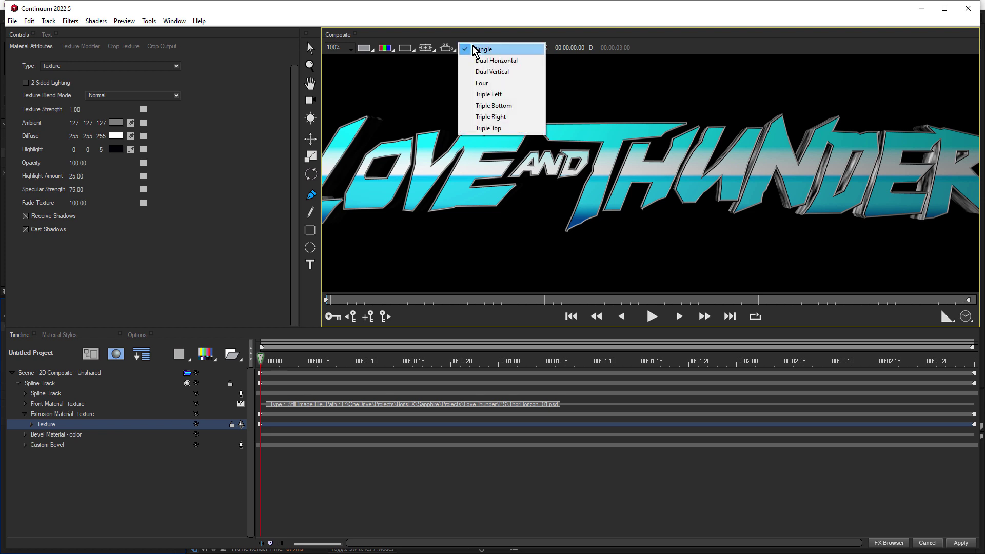
pyautogui.click(483, 62)
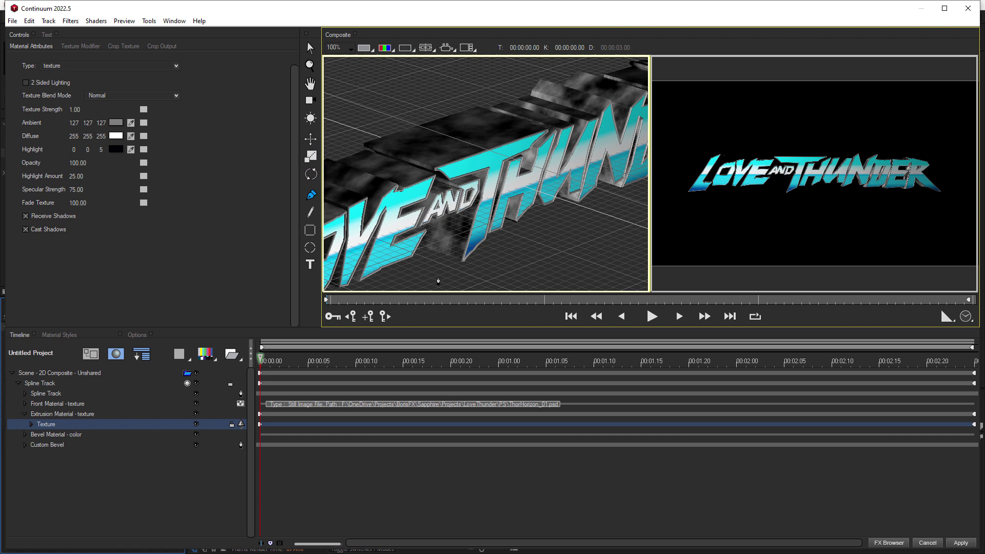
pyautogui.click(447, 48)
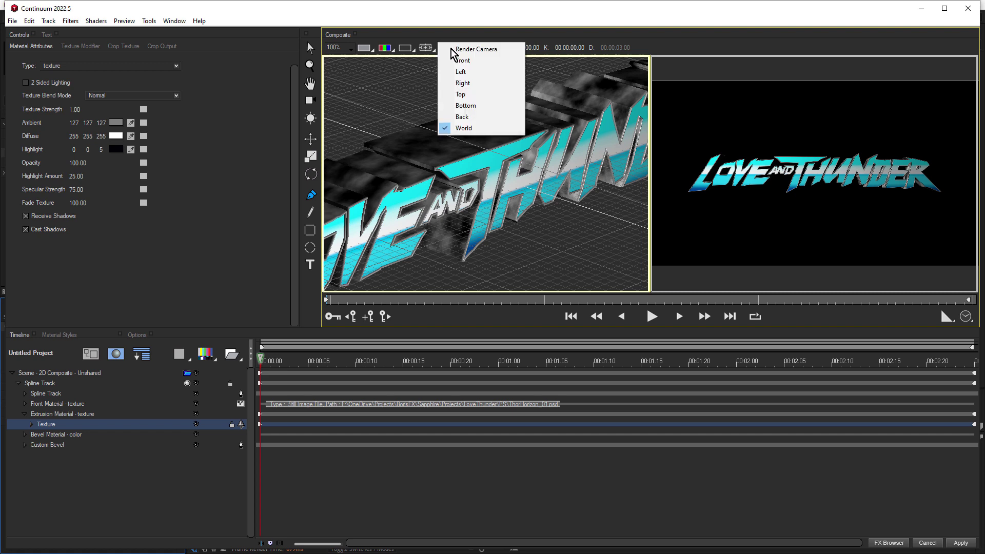
pyautogui.click(462, 73)
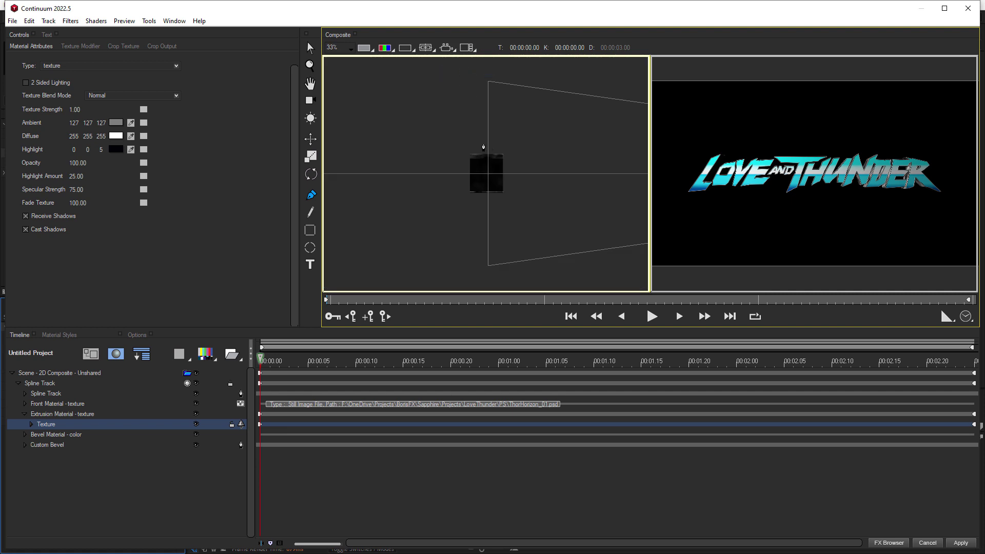
pyautogui.scroll(-2, 483, 147)
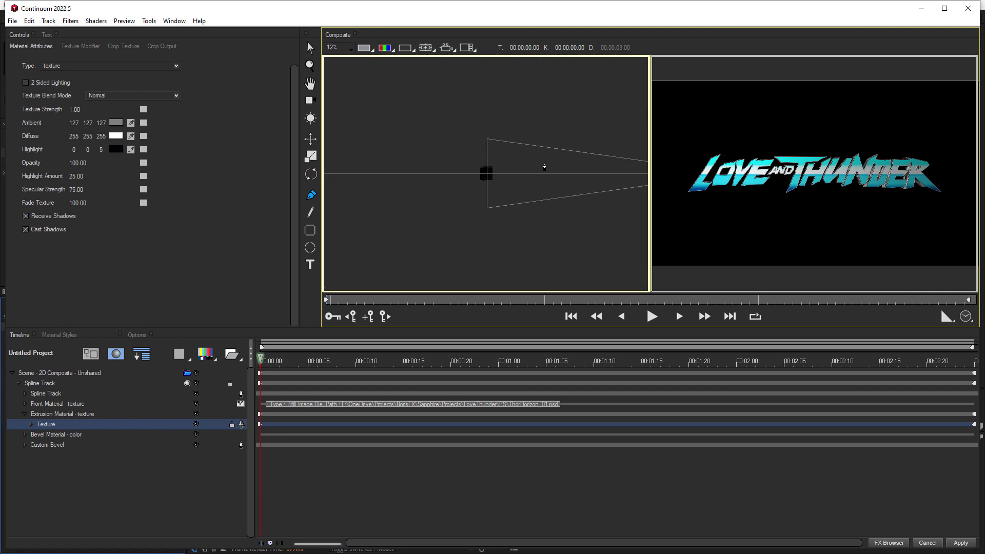
pyautogui.click(310, 48)
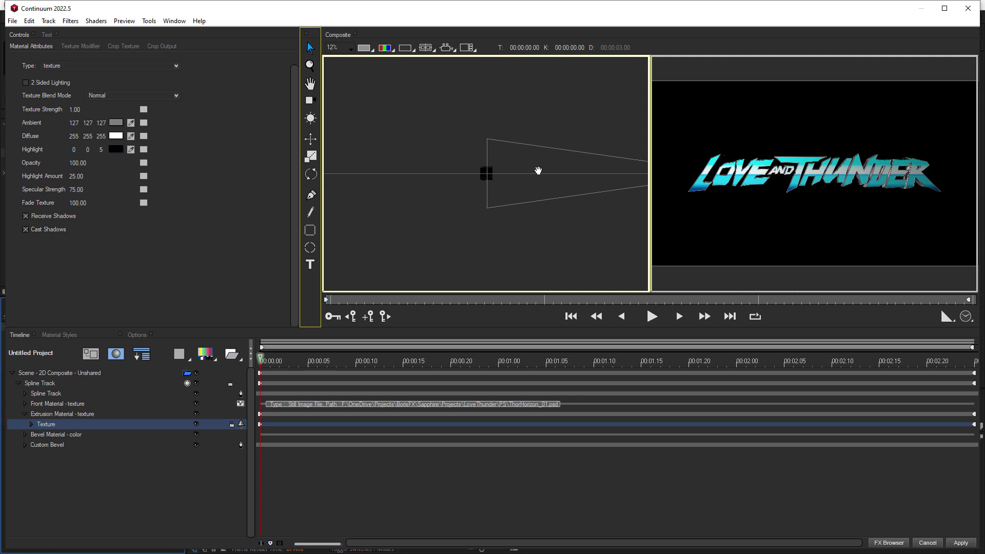
pyautogui.moveTo(495, 161); pyautogui.dragTo(423, 153)
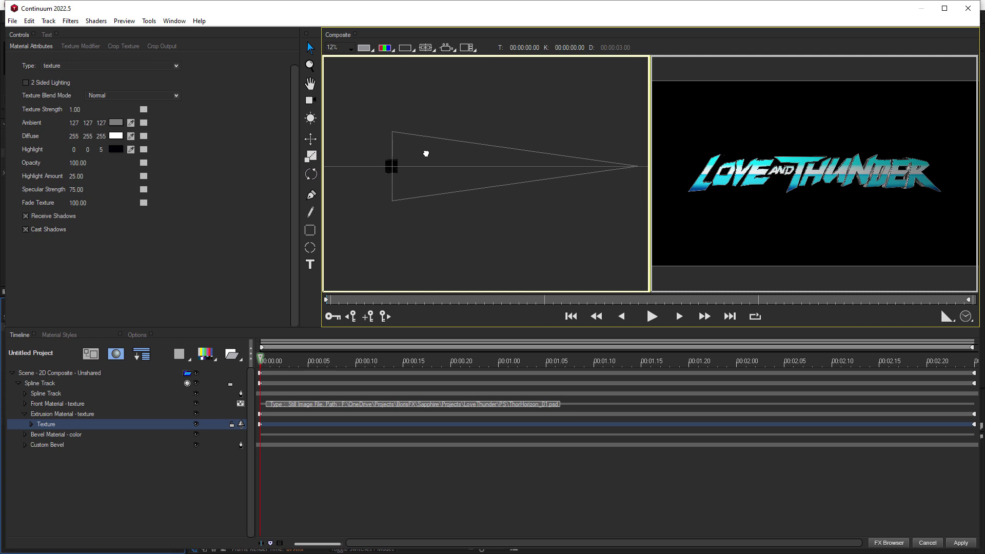
# - Drag Light 1 in the viewers to X 942.72, Y 445.81 with distance 2040
pyautogui.click(64, 375)
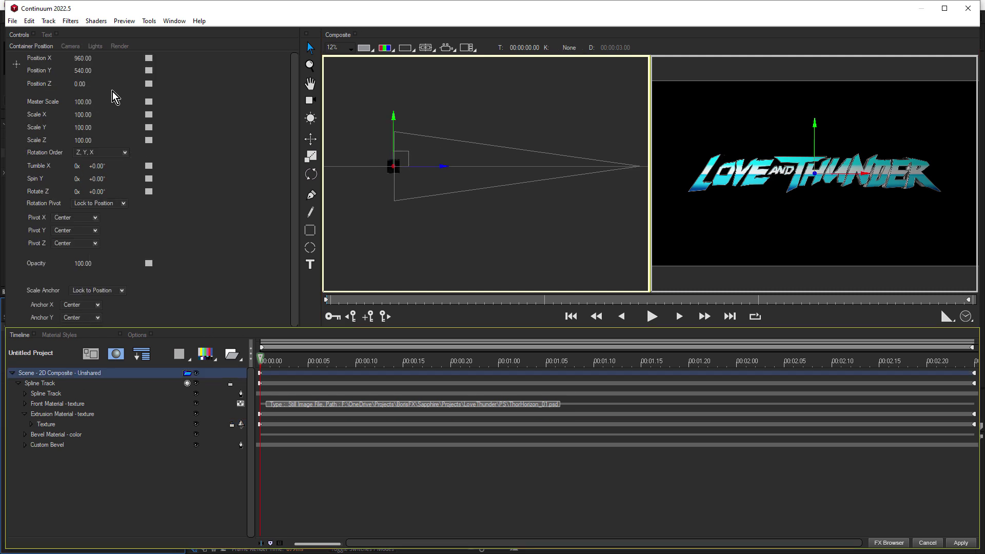
pyautogui.click(96, 48)
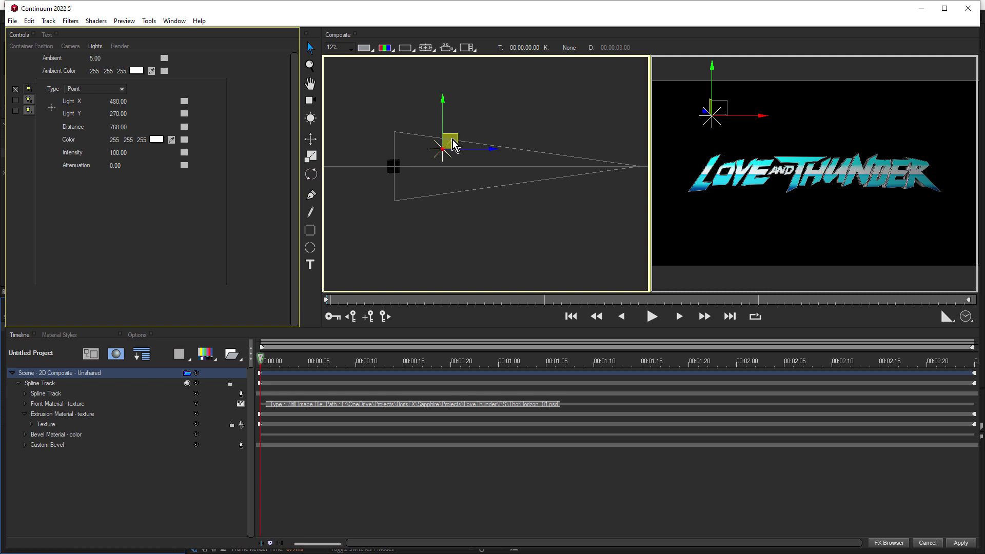
pyautogui.moveTo(453, 139); pyautogui.dragTo(538, 149)
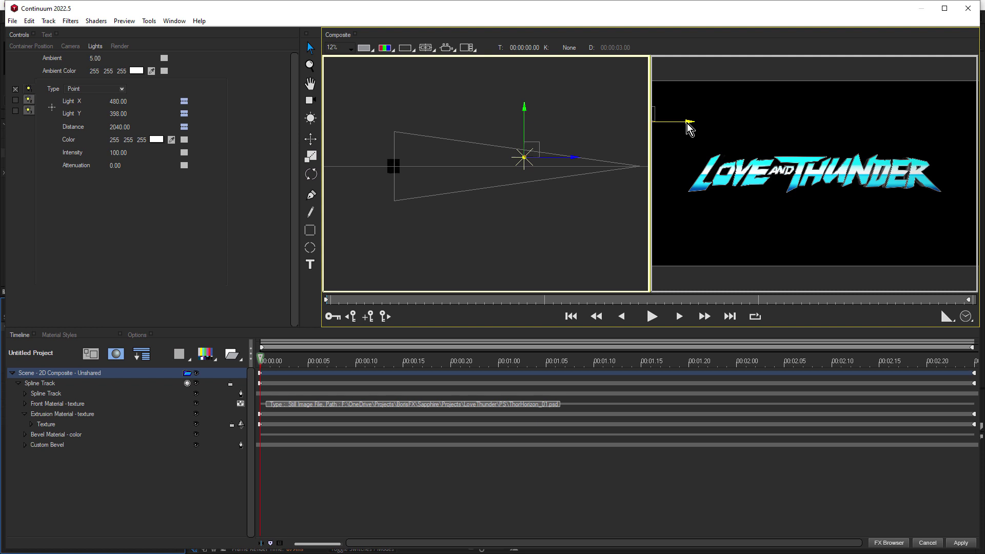
pyautogui.moveTo(689, 129); pyautogui.dragTo(822, 130)
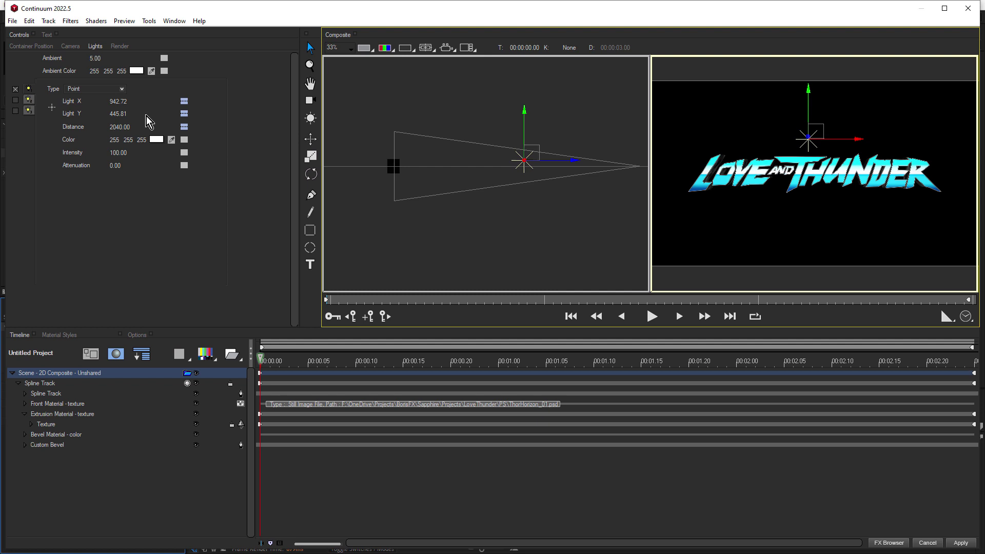
# - Enable a second point light and place it just below the title's middle at X 928.07, Y 830.28
pyautogui.click(15, 100)
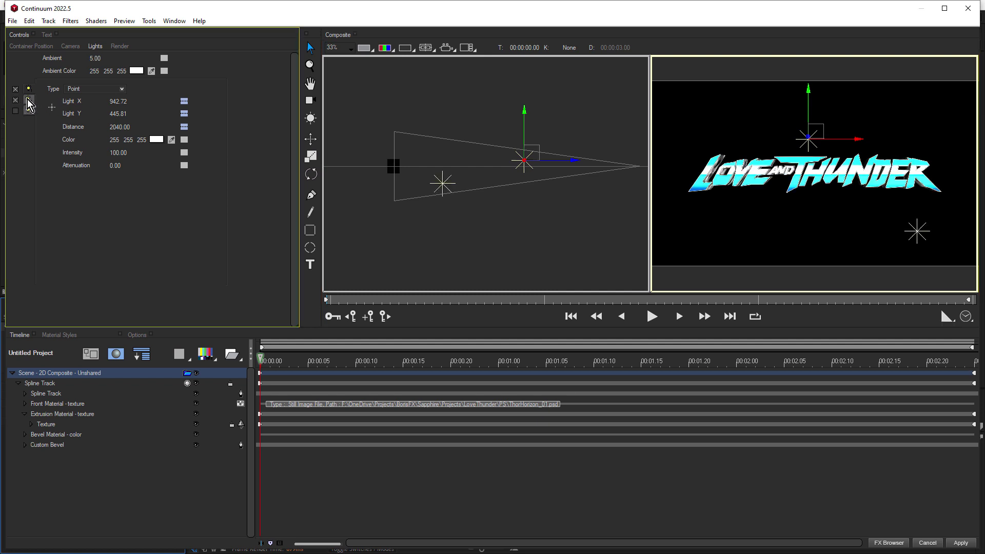
pyautogui.click(30, 101)
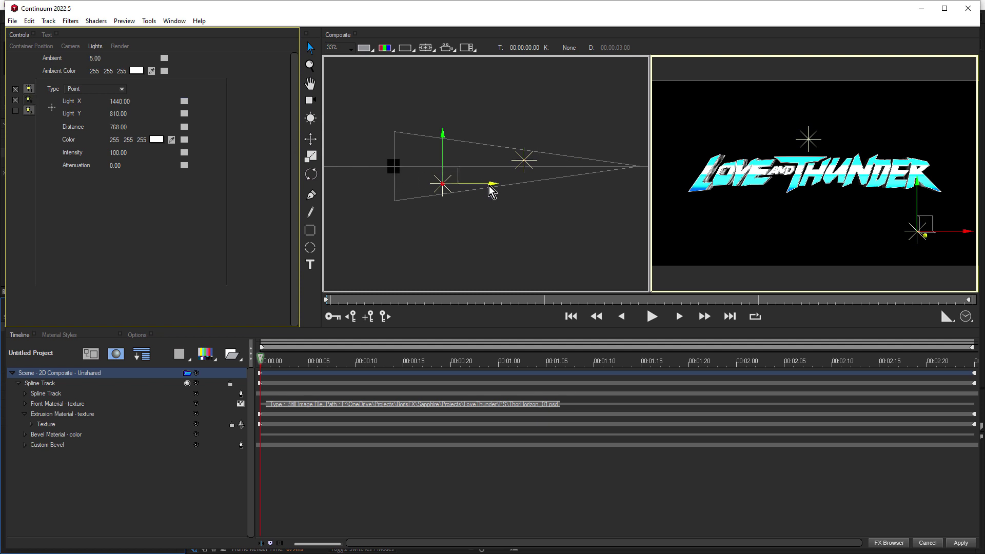
pyautogui.moveTo(490, 191); pyautogui.dragTo(426, 193)
pyautogui.moveTo(395, 137); pyautogui.dragTo(396, 153)
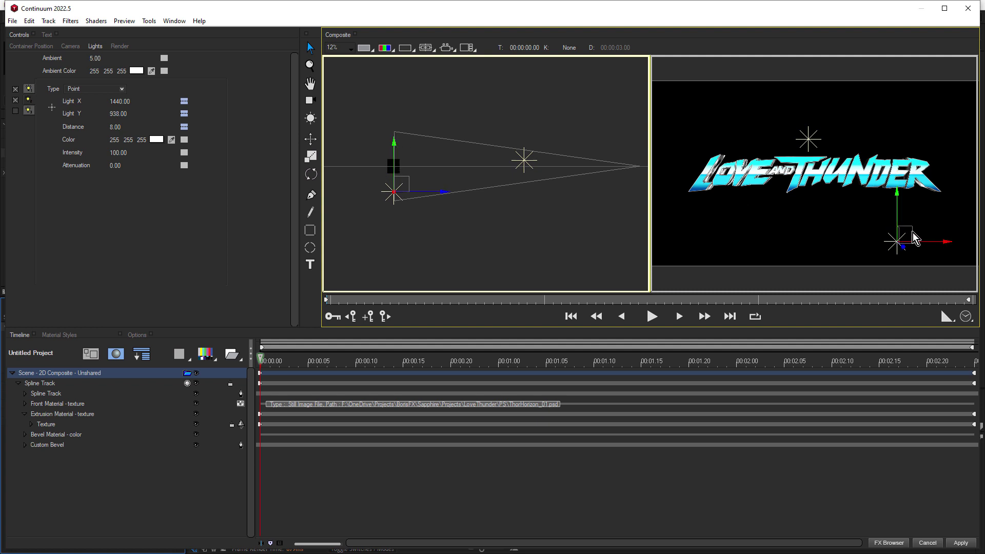
pyautogui.moveTo(911, 232); pyautogui.dragTo(794, 205)
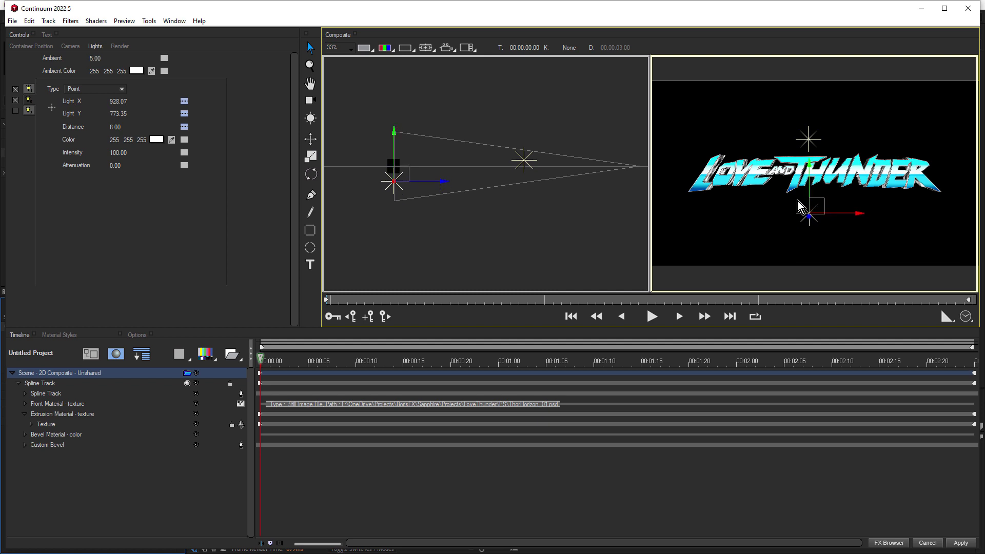
pyautogui.moveTo(812, 170); pyautogui.dragTo(816, 180)
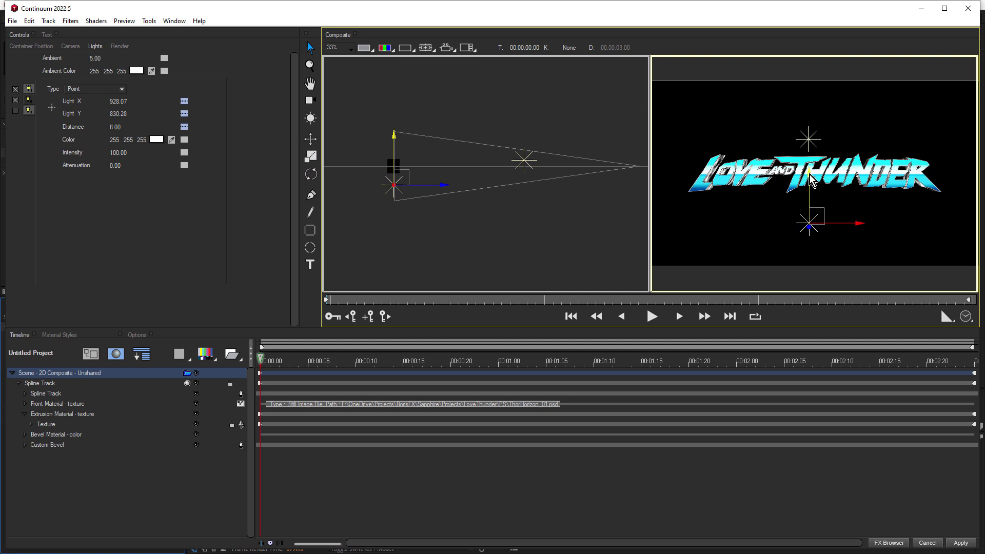
# - Switch the secondary viewport to the World camera, zoom to 100% and orbit above the letter sides
pyautogui.click(569, 70)
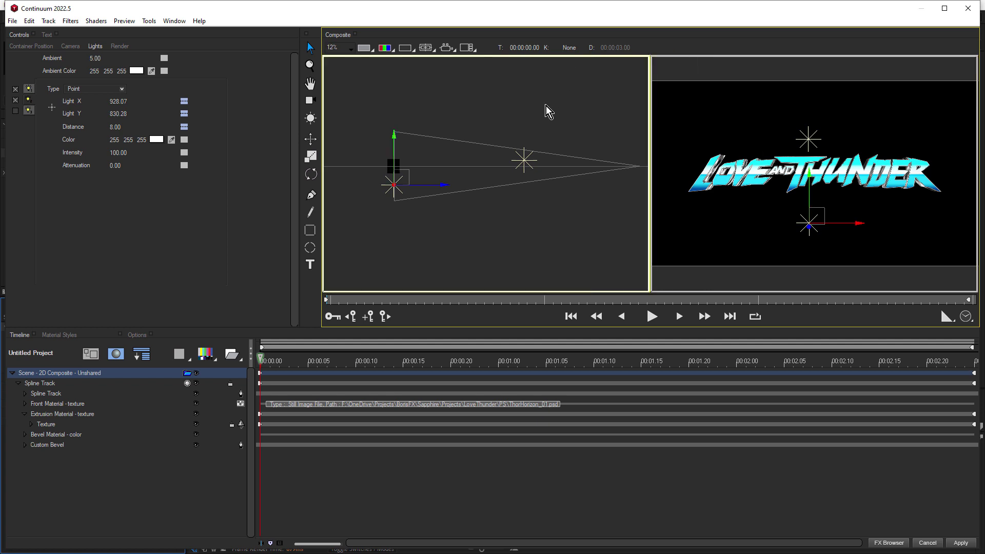
pyautogui.click(452, 49)
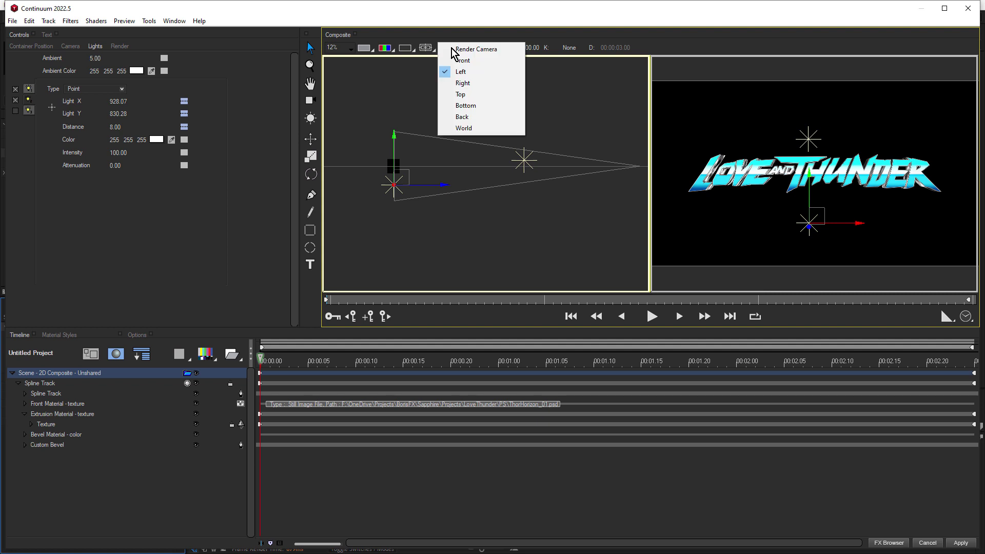
pyautogui.click(462, 129)
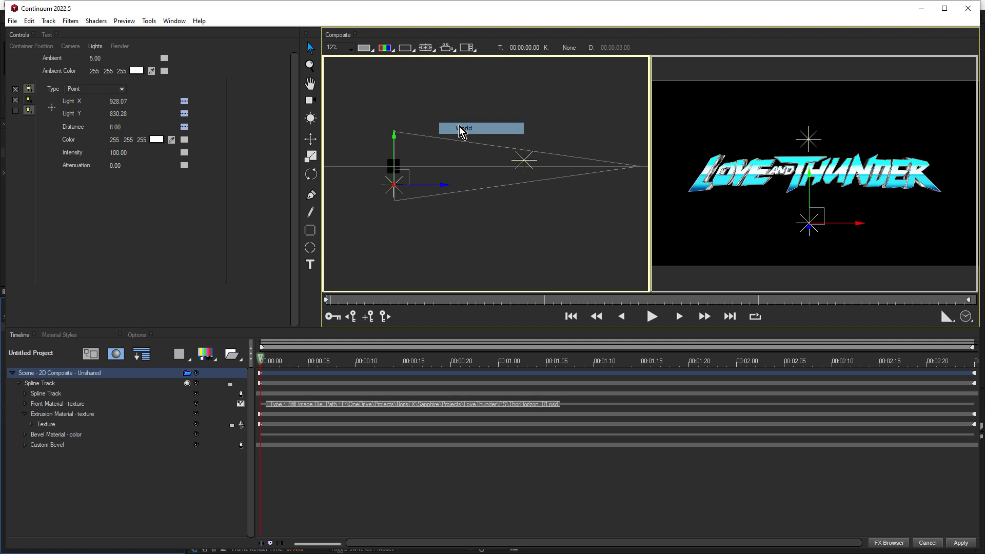
pyautogui.scroll(3, 481, 190)
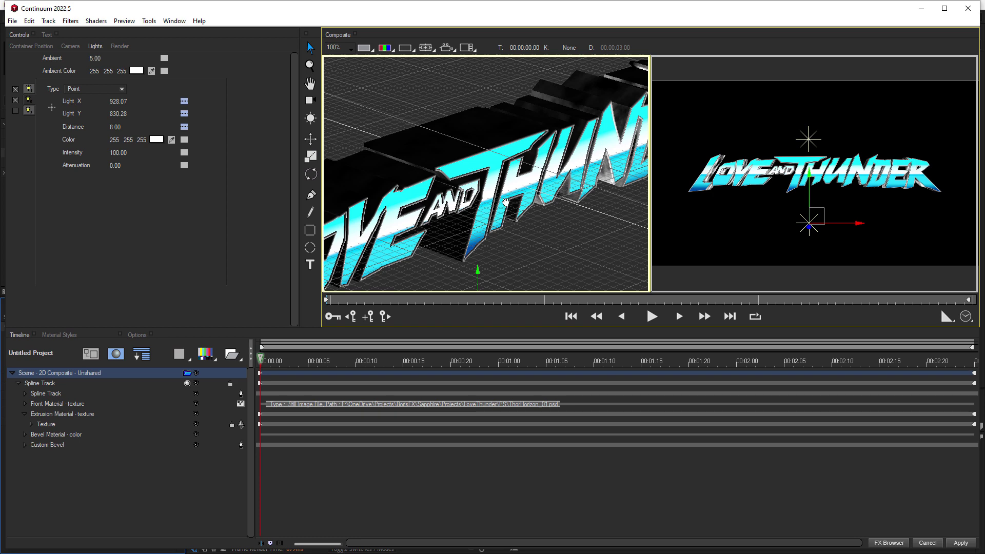
pyautogui.moveTo(506, 193); pyautogui.dragTo(525, 172)
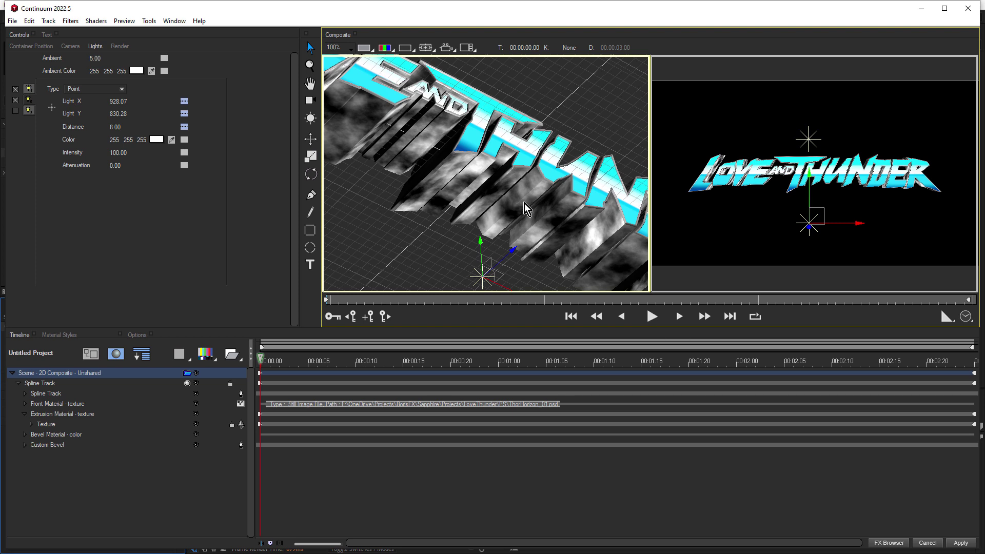
# - Select the extrusion's Texture Noise channel and set it to Voronoi with 2 octaves
pyautogui.click(31, 425)
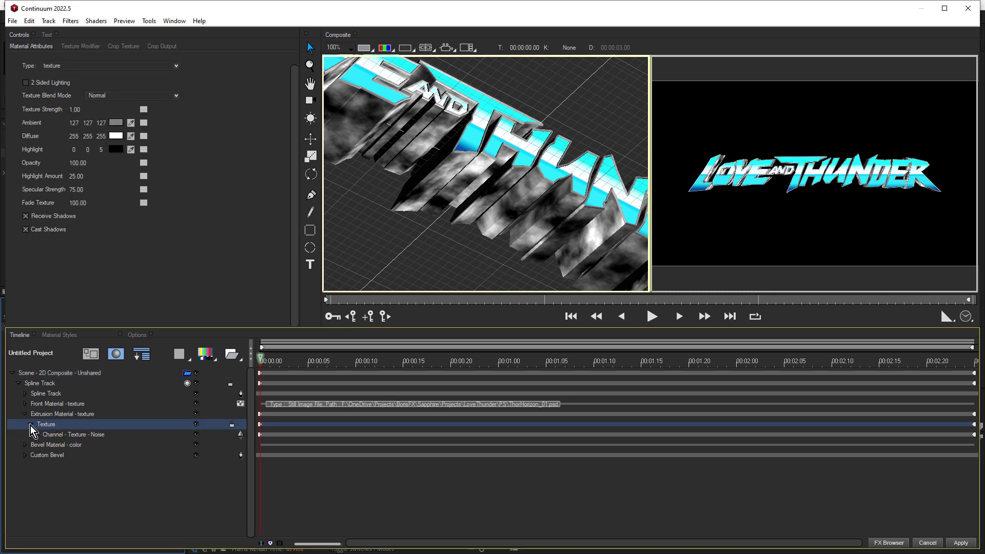
pyautogui.click(57, 435)
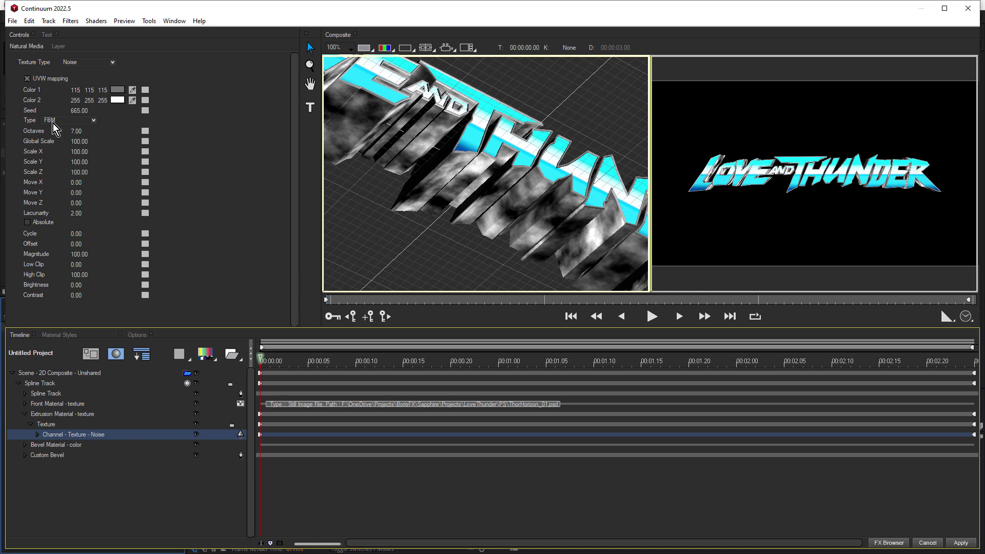
pyautogui.click(76, 125)
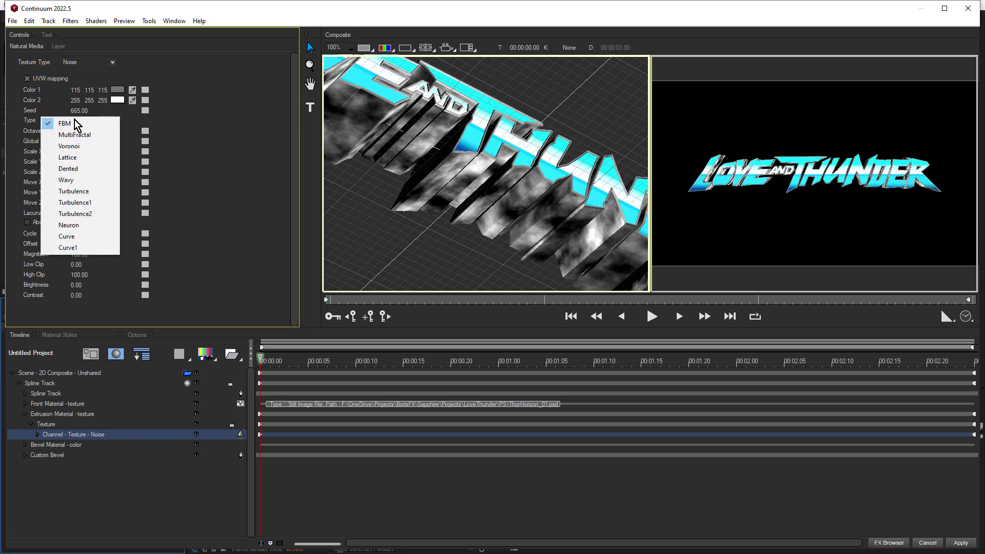
pyautogui.click(78, 148)
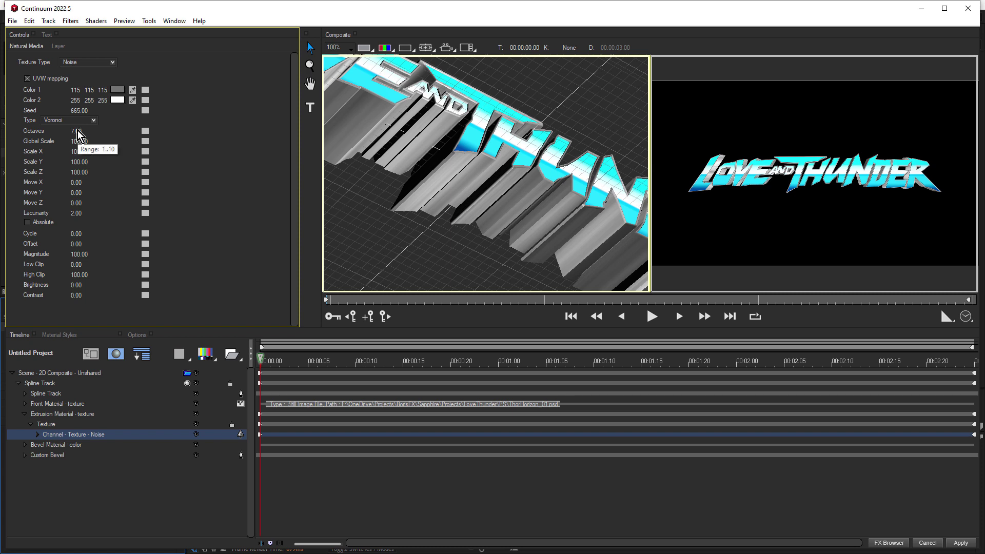
pyautogui.doubleClick(77, 130)
pyautogui.write('2')
pyautogui.press('Return')
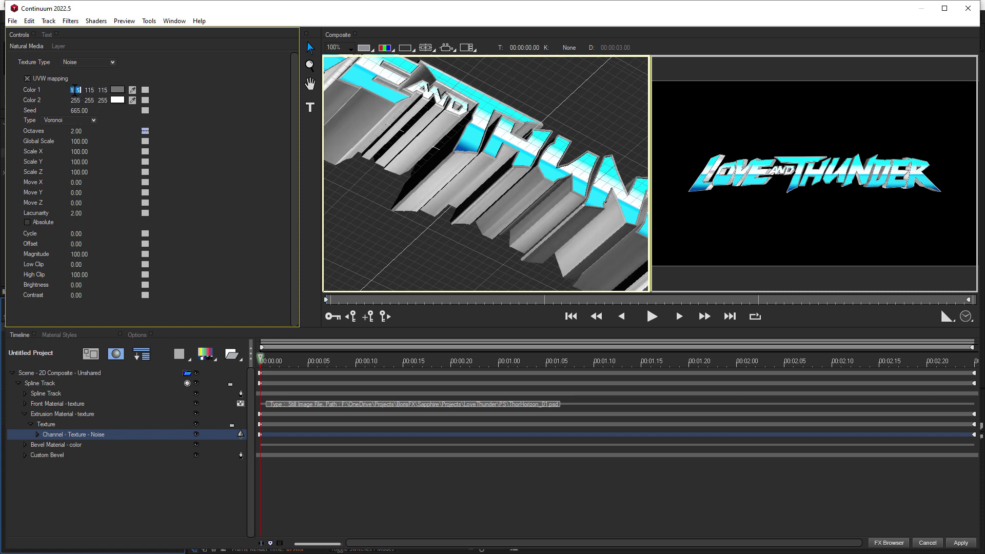
# - Set noise Color 1 to red 188, 40, 45 and Color 2 to purple 112, 70, 200
pyautogui.doubleClick(75, 90)
pyautogui.write('188')
pyautogui.press('Tab')
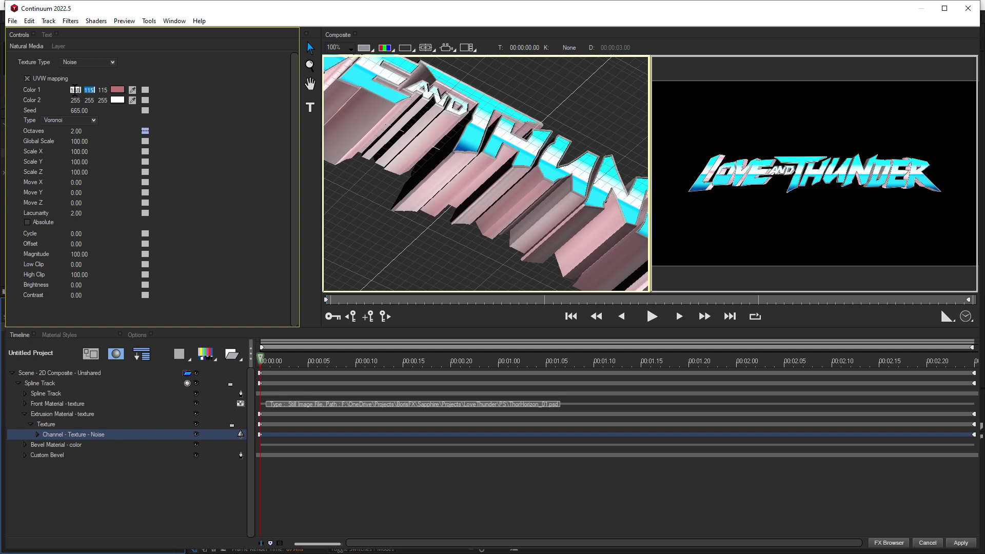
pyautogui.write('40')
pyautogui.press('Tab')
pyautogui.write('45')
pyautogui.press('Tab')
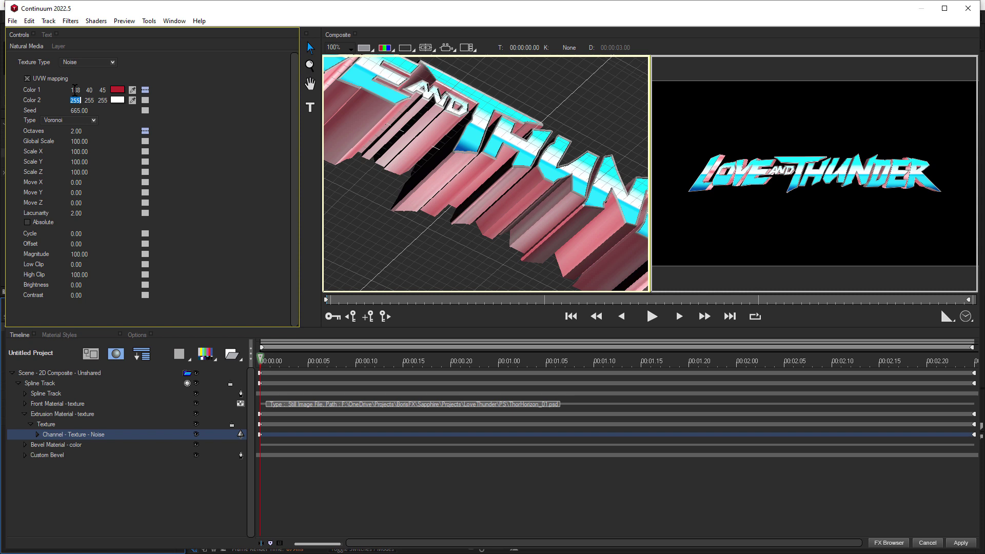
pyautogui.write('112')
pyautogui.press('Tab')
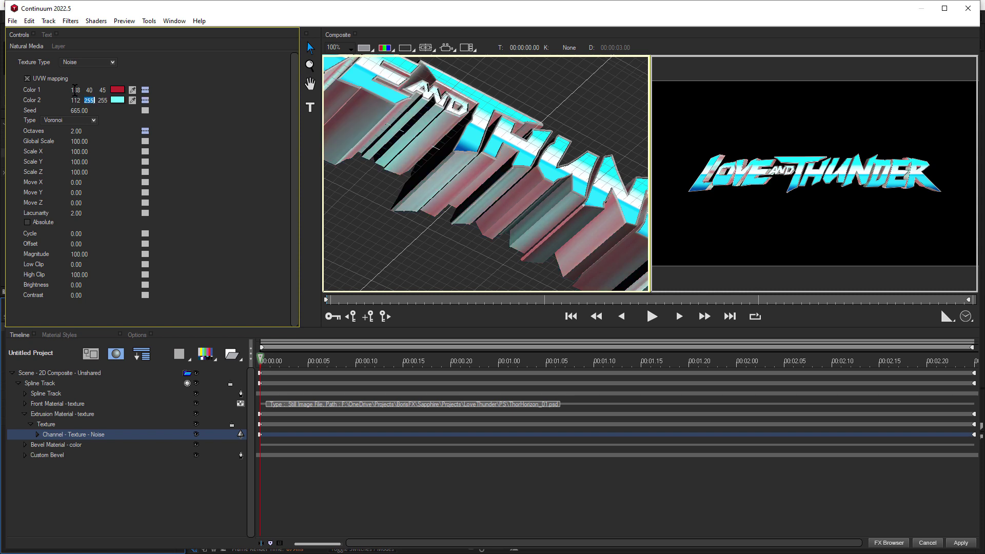
pyautogui.write('665.0')
pyautogui.press('Tab')
pyautogui.write('2')
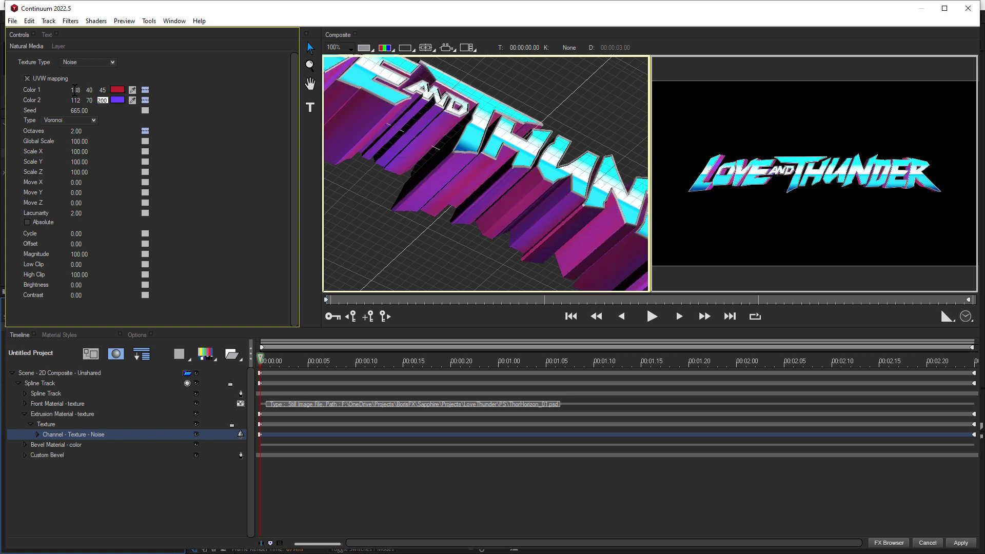
pyautogui.write('00')
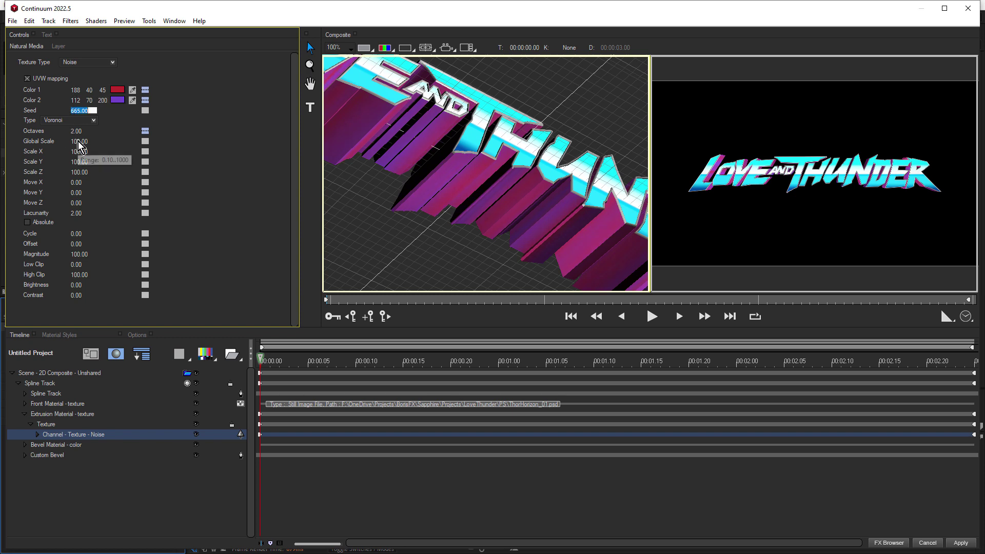
# - Scale the Voronoi noise to Global Scale 200 with Scale X 40, Y 60, Z 50
pyautogui.click(78, 141)
pyautogui.write('200')
pyautogui.click(81, 150)
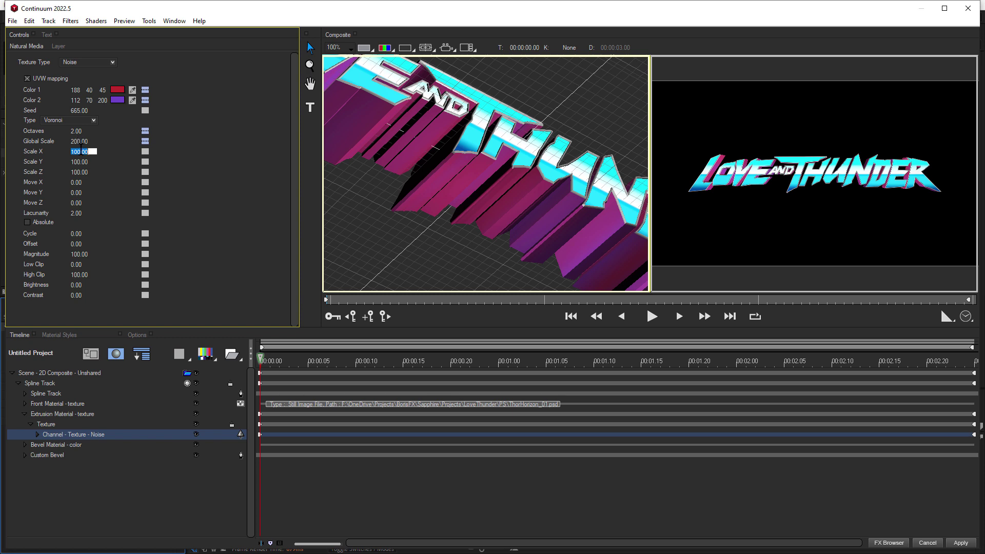
pyautogui.write('40')
pyautogui.press('Tab')
pyautogui.write('40')
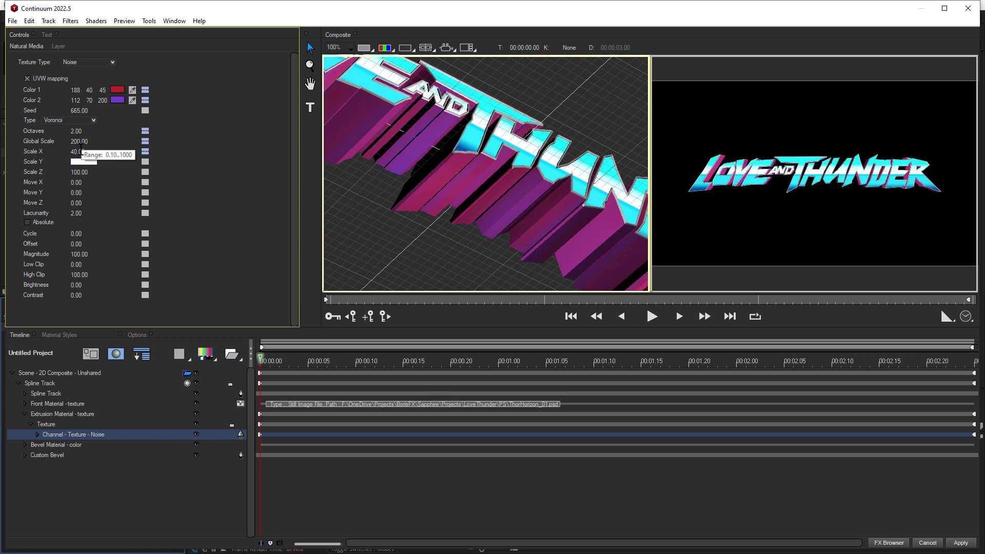
pyautogui.press('Tab')
pyautogui.write('50')
pyautogui.press('Tab')
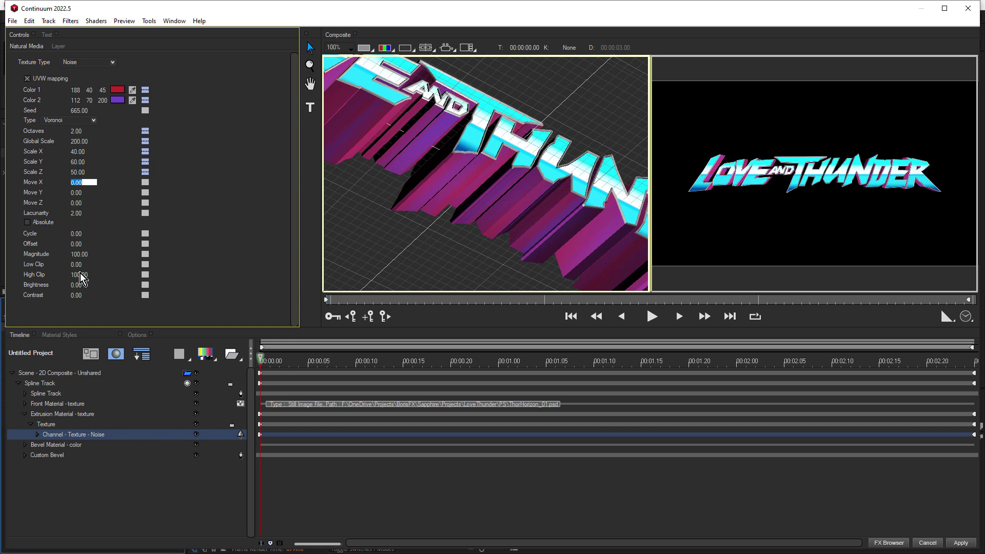
# - Set the noise Brightness to -40 and Contrast to 100
pyautogui.click(77, 285)
pyautogui.press('BackSpace')
pyautogui.write('-40')
pyautogui.press('Tab')
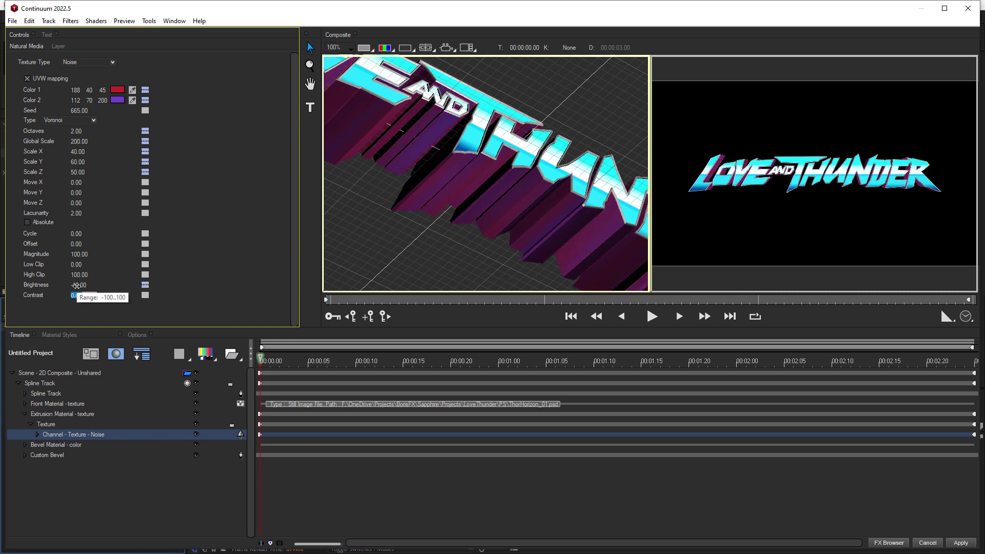
pyautogui.write('10')
pyautogui.press('Return')
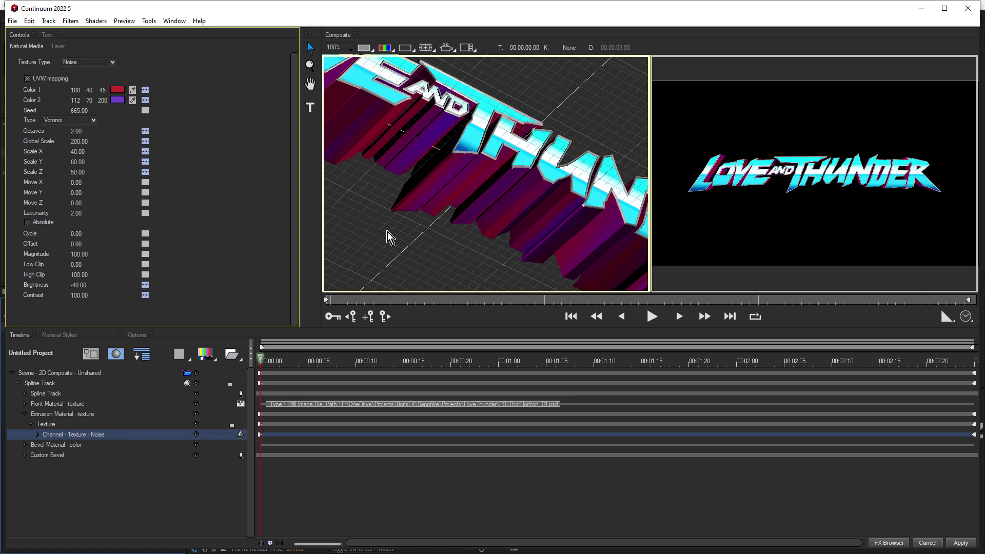
# - Expand Bevel Material and select its Shader - color row
pyautogui.click(25, 445)
pyautogui.click(47, 456)
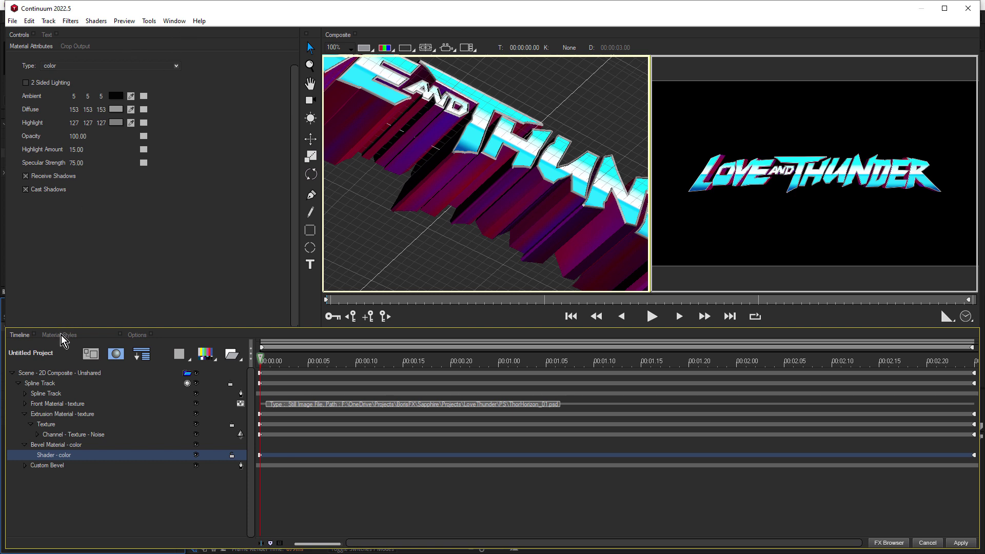
# - Apply the 01 White material-style preset to the bevel, then apply the title back to After Effects
pyautogui.click(179, 22)
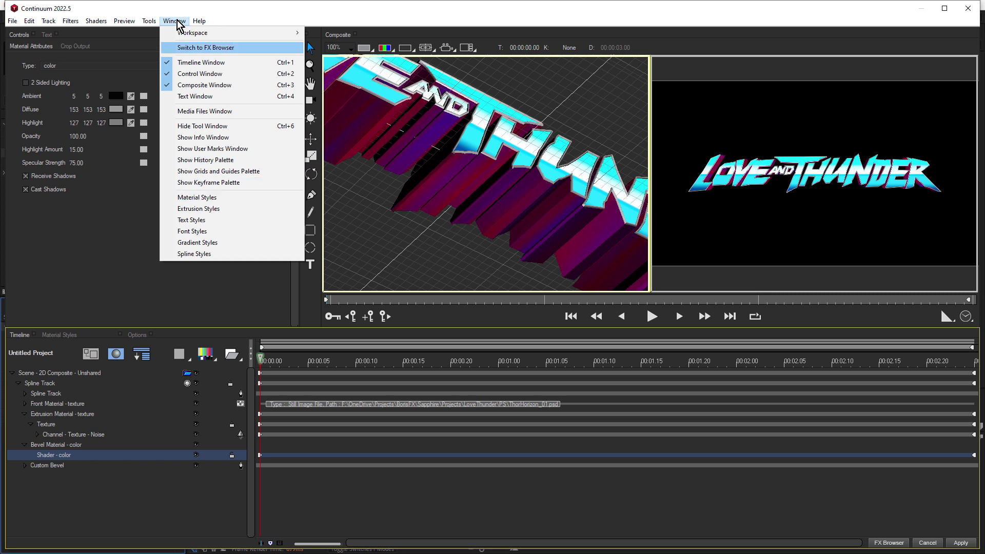
pyautogui.click(176, 17)
pyautogui.click(59, 336)
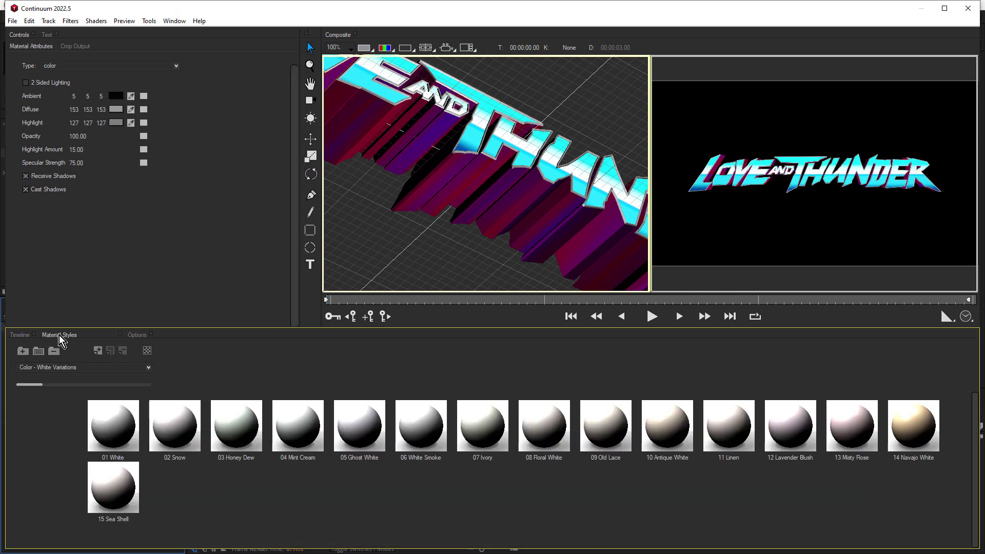
pyautogui.click(77, 368)
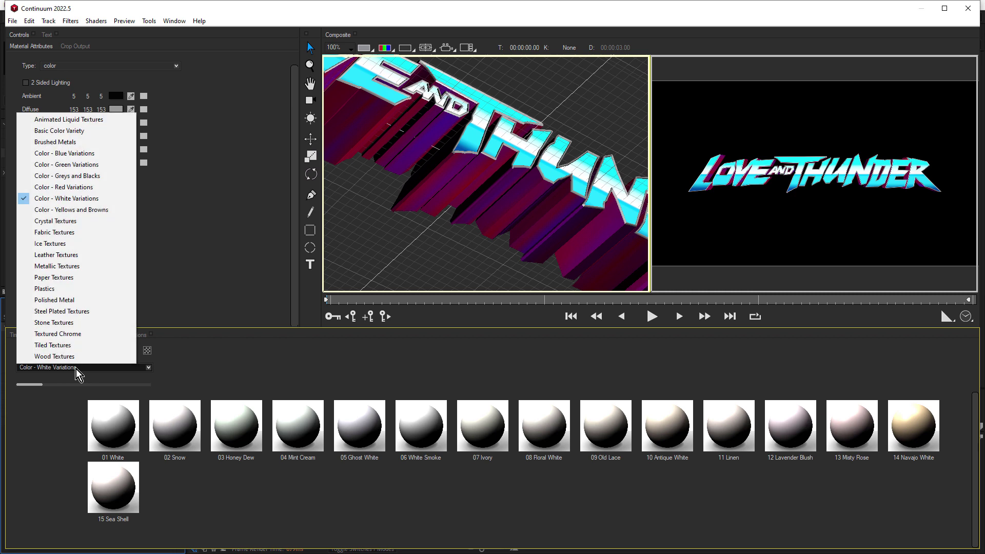
pyautogui.click(55, 414)
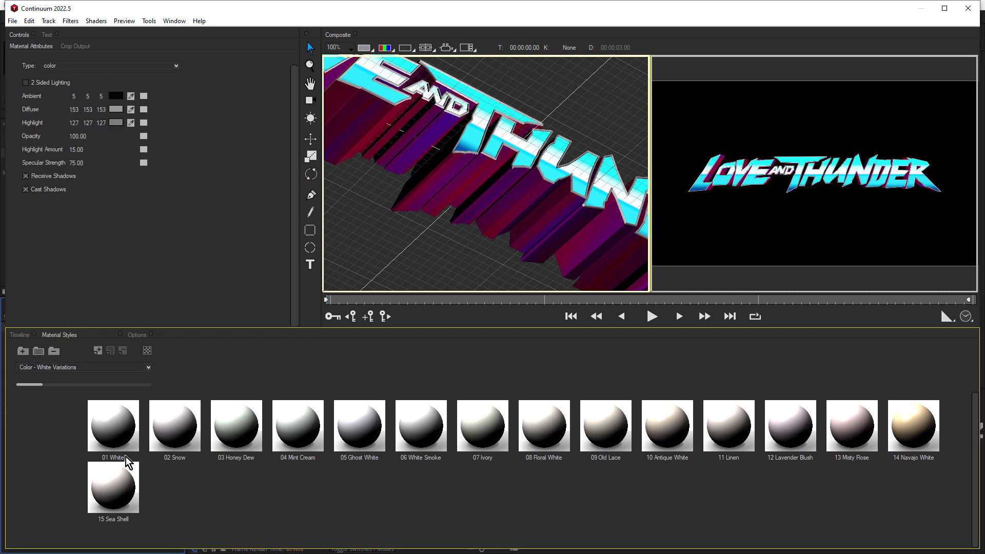
pyautogui.click(117, 431)
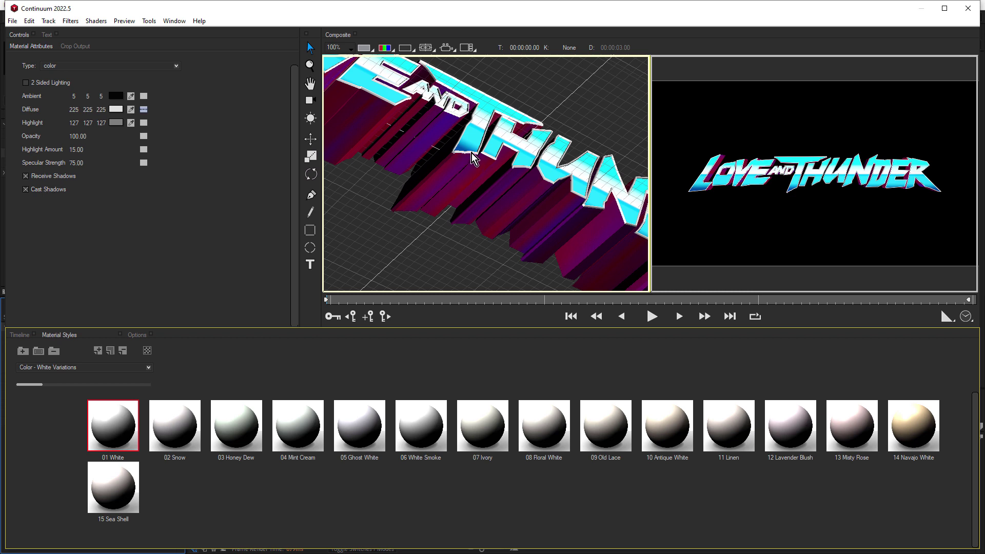
pyautogui.click(20, 335)
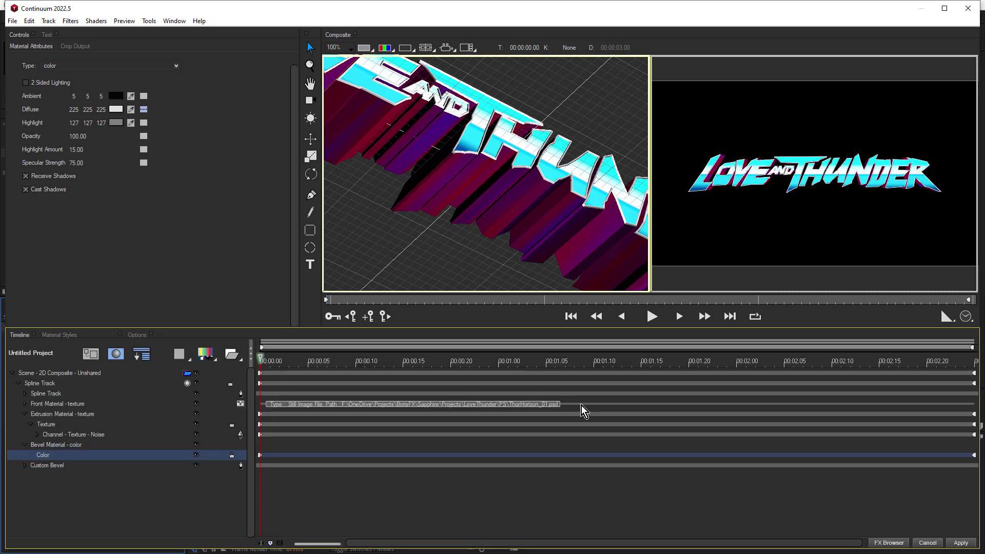
pyautogui.click(961, 543)
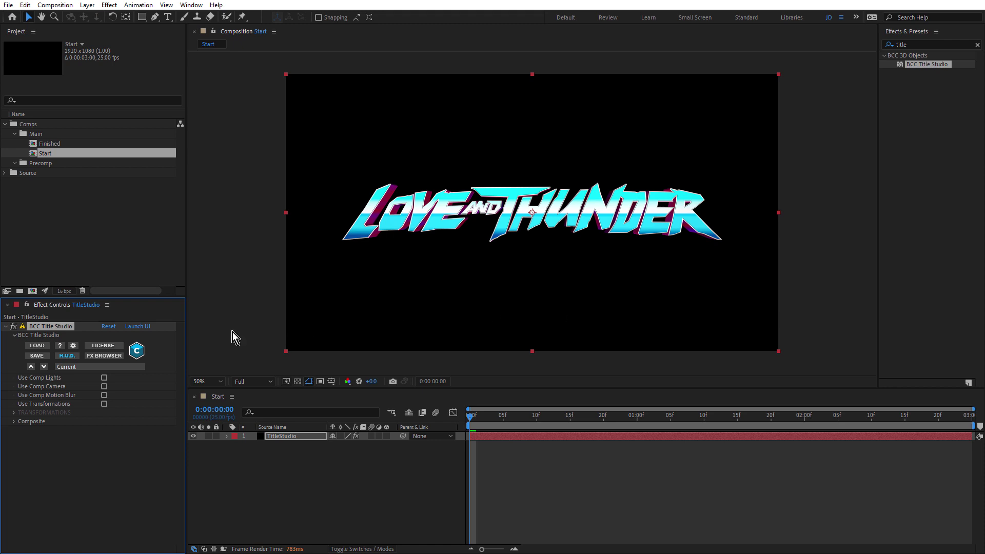
# - Make the title use the comp camera, then add a 20mm Two-Node Camera 1 layer
pyautogui.click(105, 387)
pyautogui.click(365, 472)
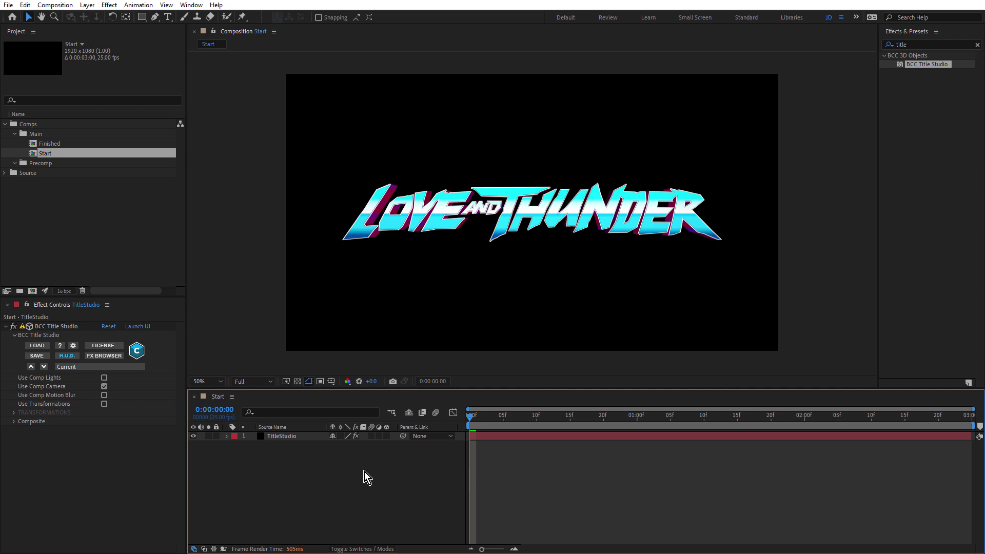
pyautogui.click(89, 5)
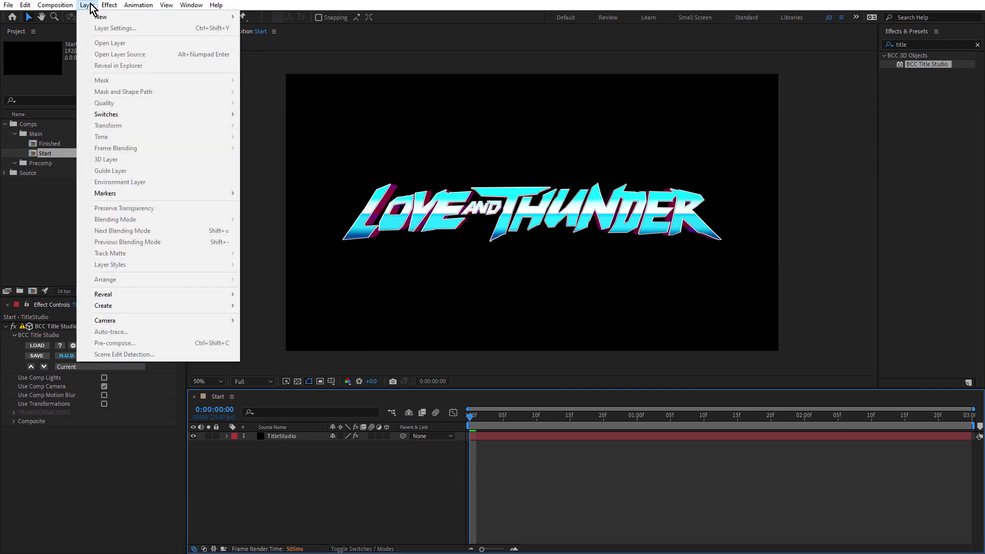
pyautogui.moveTo(99, 17)
pyautogui.click(286, 56)
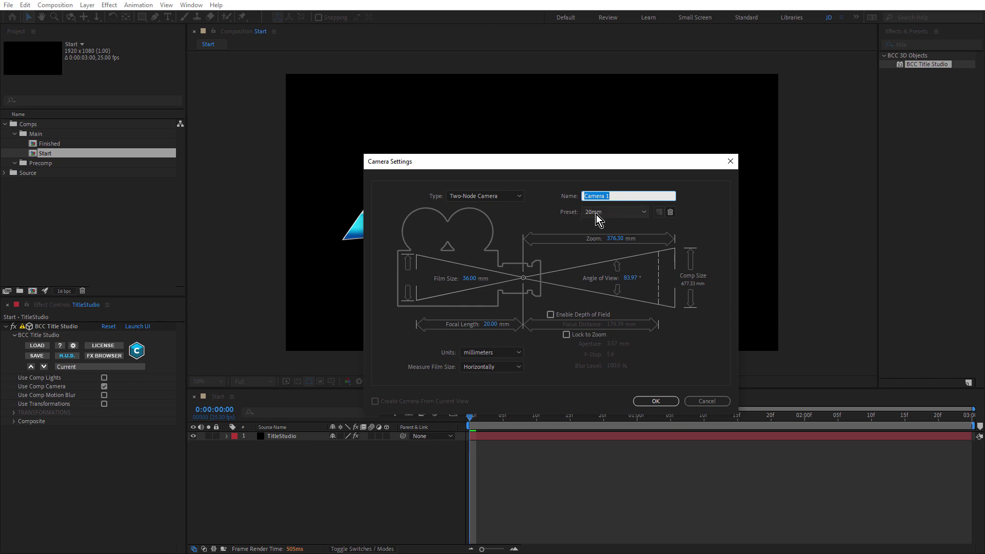
pyautogui.click(597, 220)
pyautogui.click(694, 222)
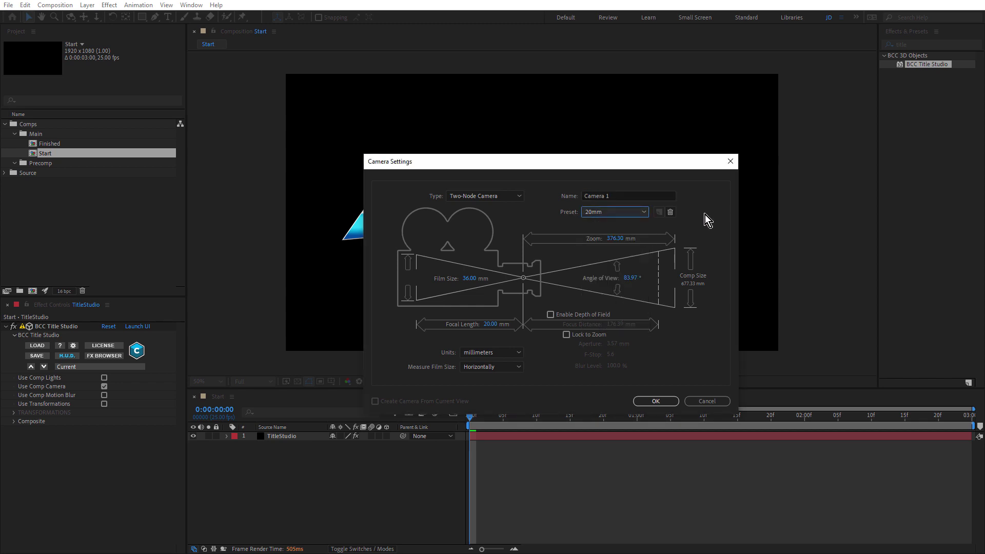
pyautogui.click(656, 401)
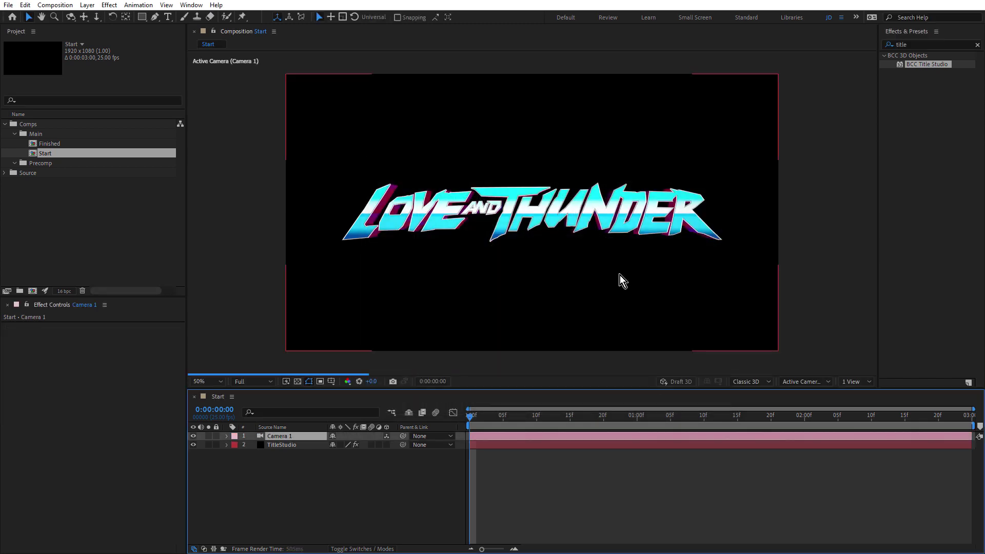
# - Set Camera 1's Position Y to 720, giving 960, 720, -1066.7
pyautogui.press('p')
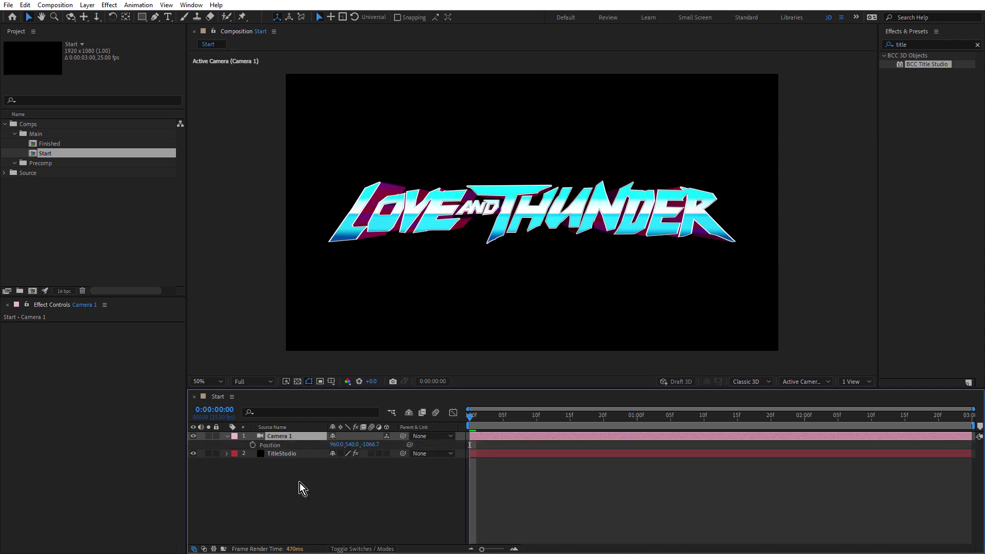
pyautogui.click(355, 445)
pyautogui.write('720')
pyautogui.press('Return')
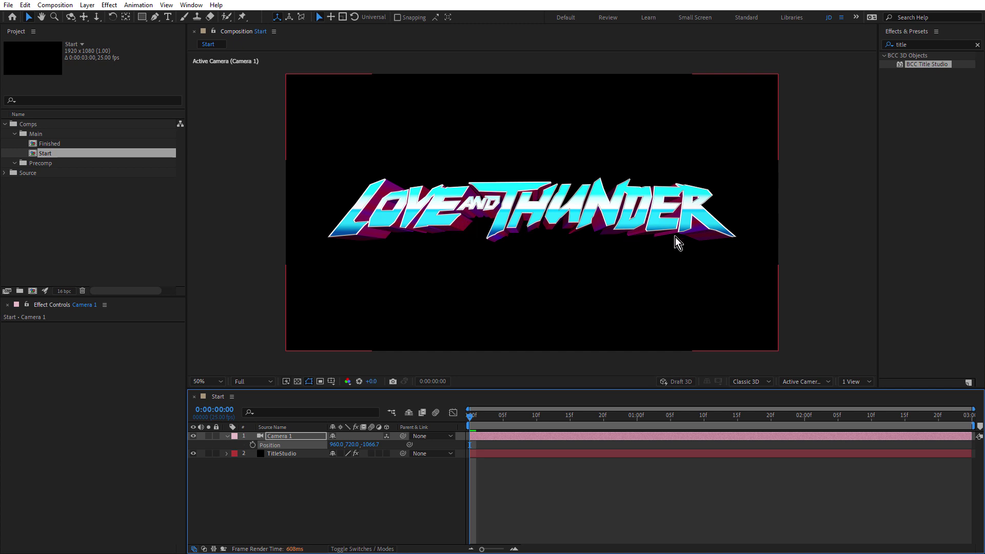
# - Keyframe Camera 1's Position Z at -4000 on frame 0 and -1100 on frame 6
pyautogui.click(254, 446)
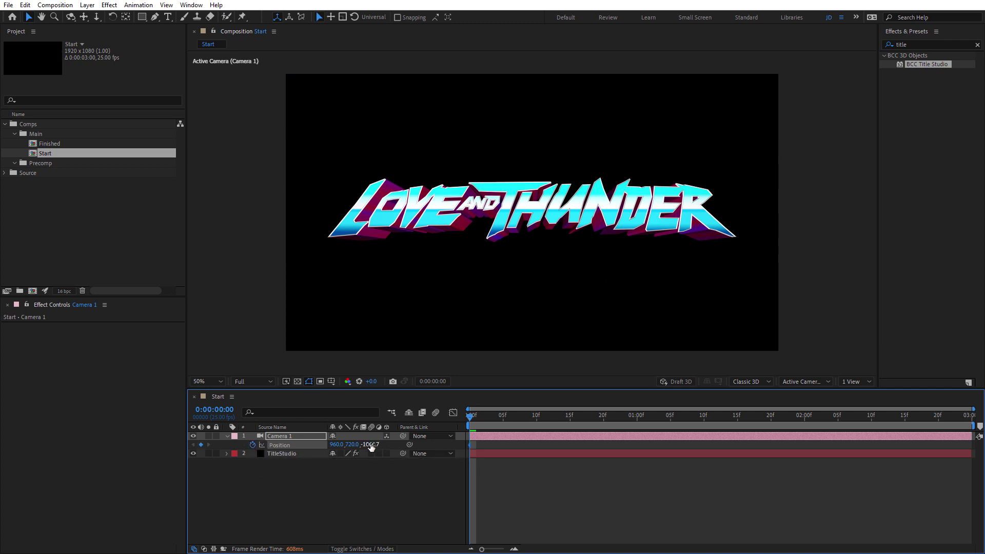
pyautogui.click(371, 445)
pyautogui.write('-4000')
pyautogui.press('Return')
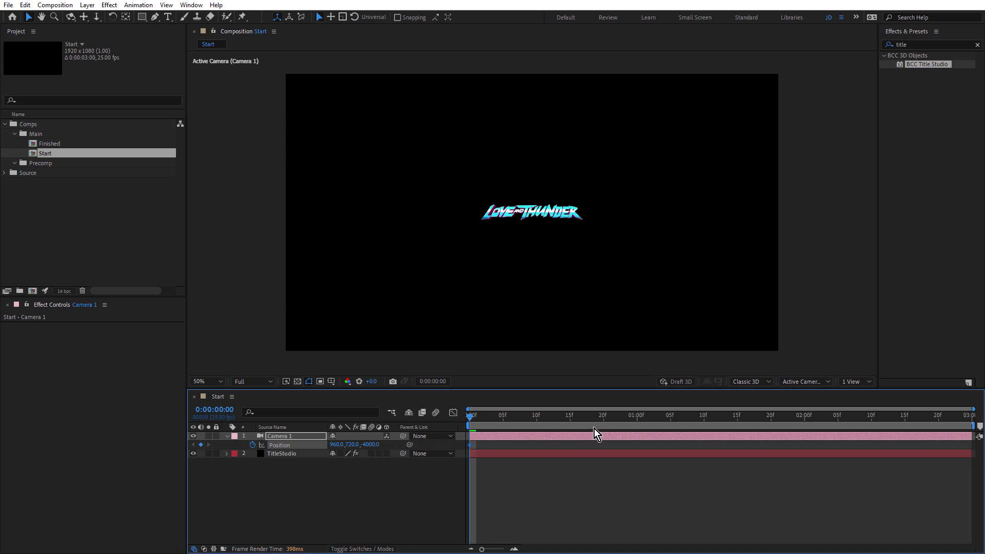
pyautogui.click(510, 421)
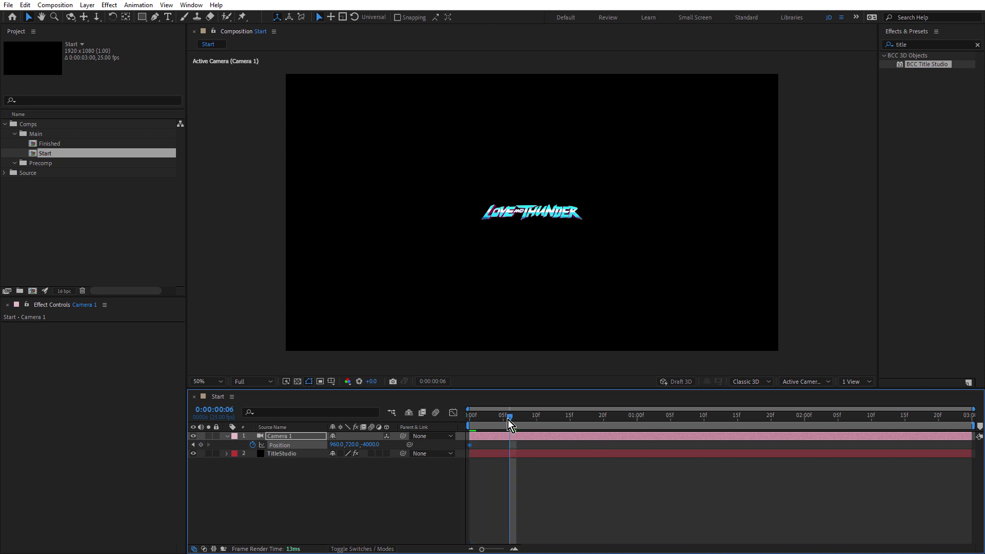
pyautogui.click(371, 444)
pyautogui.write('-1100')
pyautogui.press('Return')
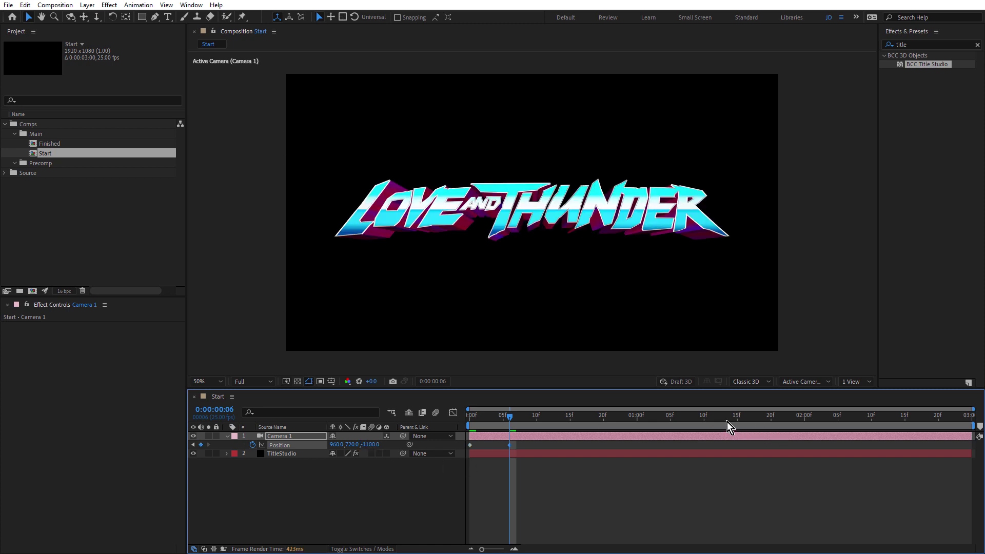
# - Add a Z -1015 keyframe at two seconds, give it Easy Ease, and preview the fly-in
pyautogui.click(803, 419)
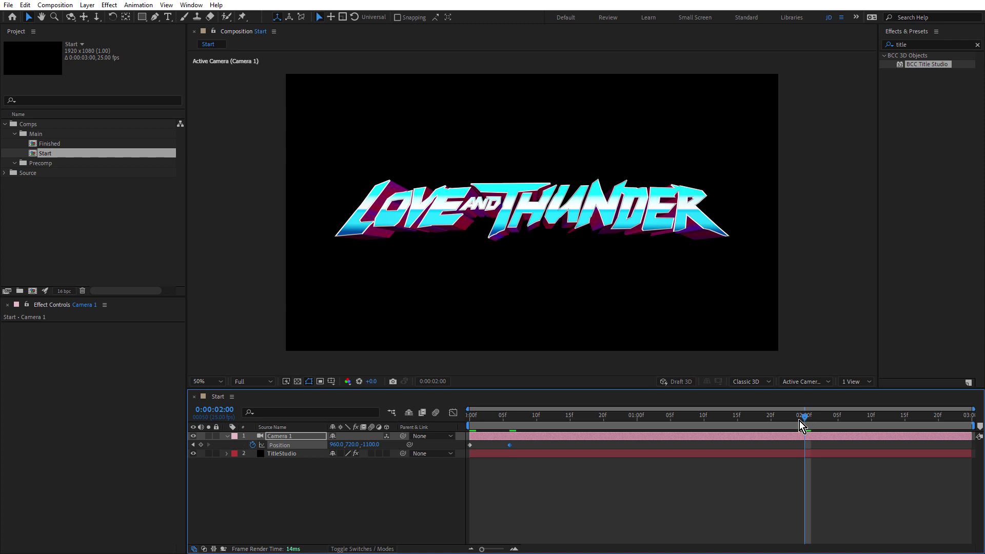
pyautogui.click(370, 444)
pyautogui.write('-30')
pyautogui.write('5')
pyautogui.press('Return')
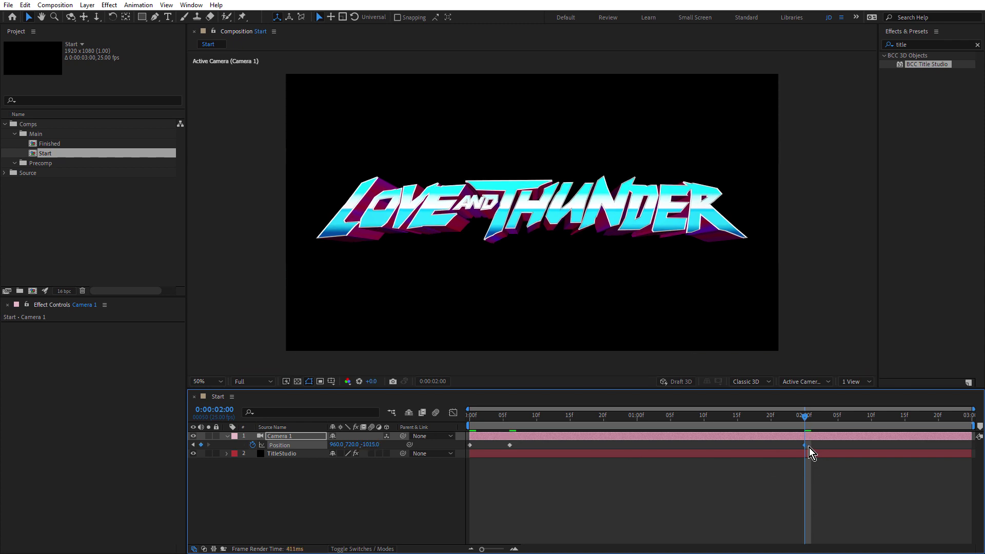
pyautogui.rightClick(805, 448)
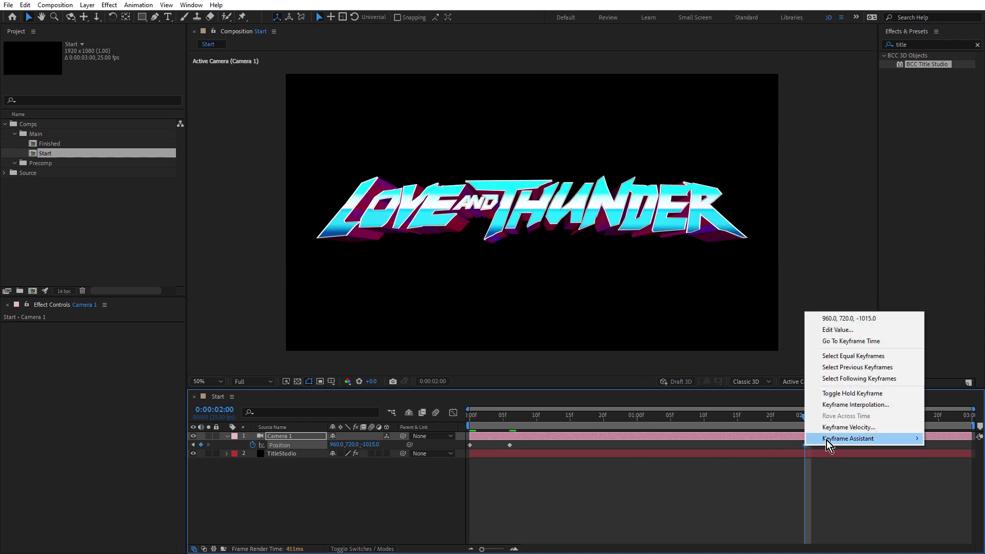
pyautogui.moveTo(827, 440)
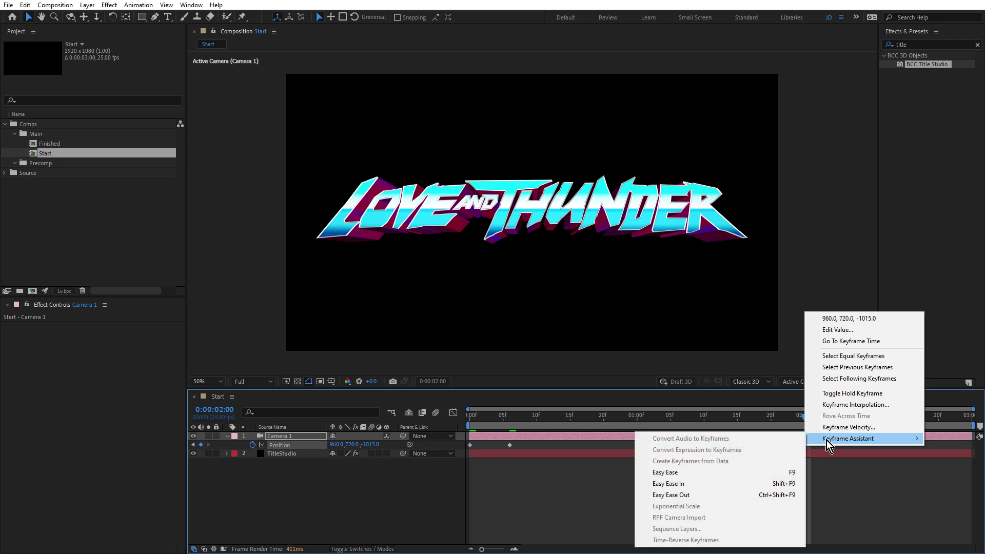
pyautogui.click(692, 473)
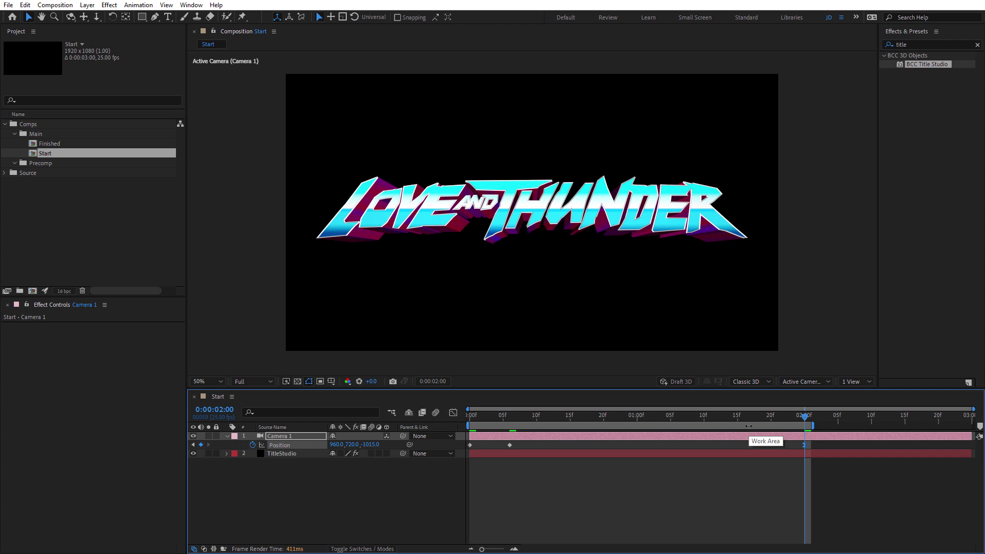
pyautogui.press('space')
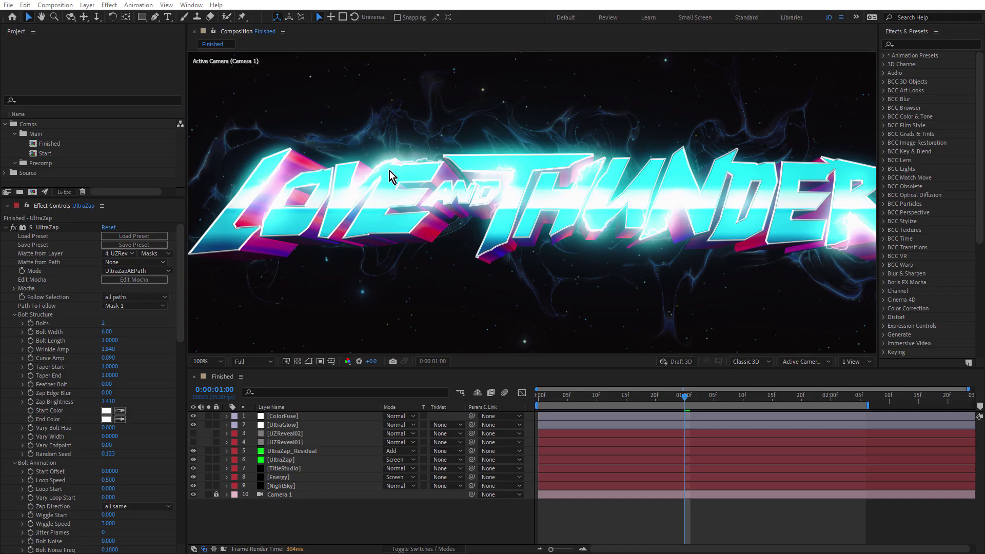
# - Solo the UltraZap layer and switch its effect off to reveal the green title shape
pyautogui.click(288, 461)
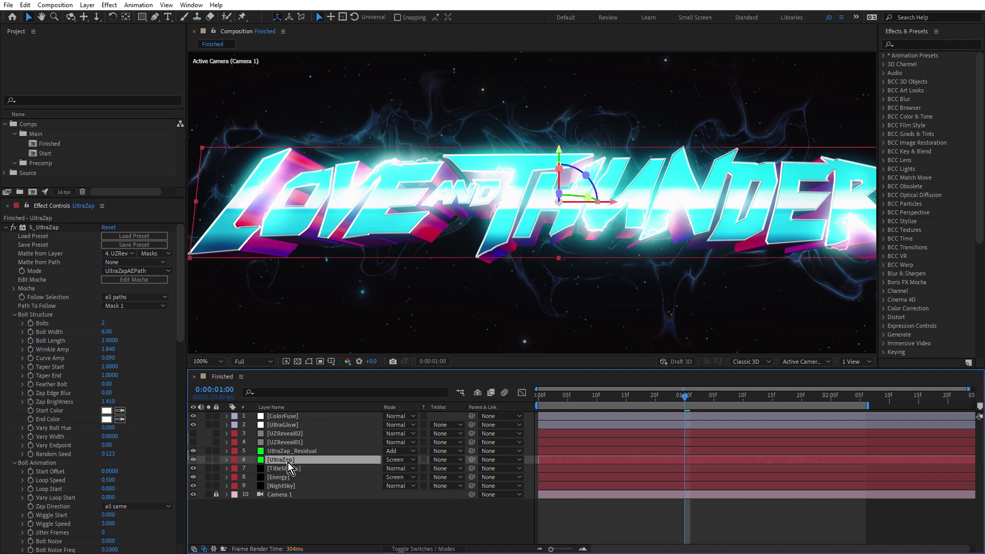
pyautogui.click(208, 460)
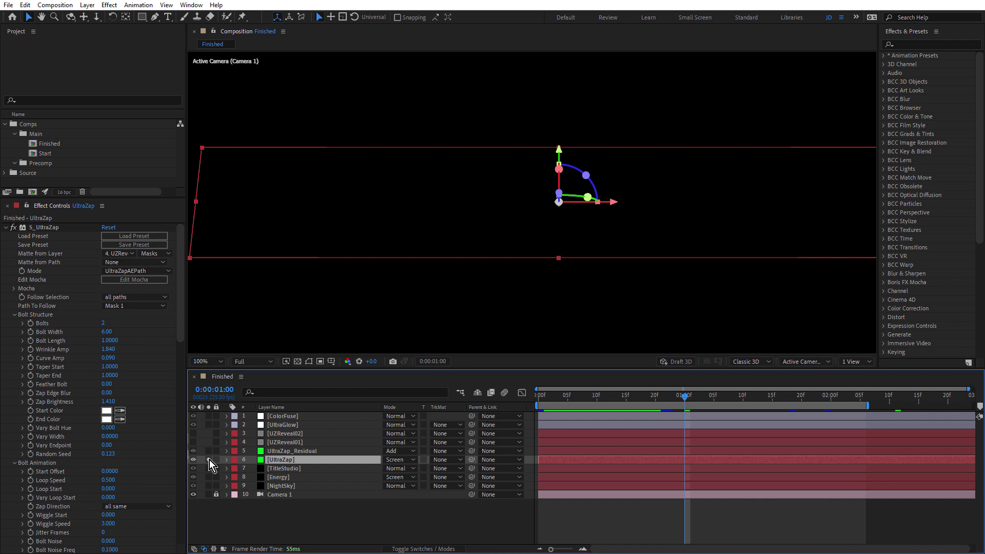
pyautogui.click(12, 229)
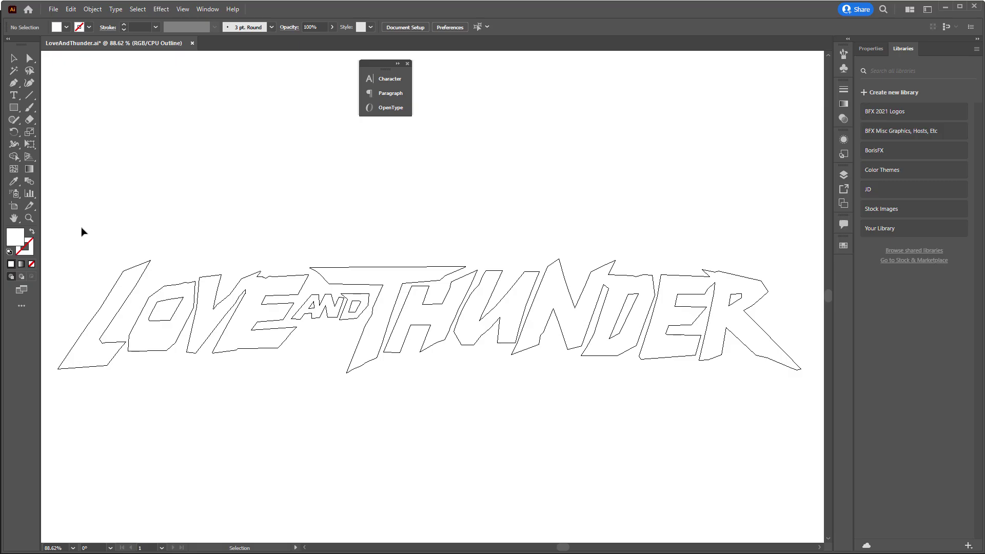
pyautogui.moveTo(81, 229); pyautogui.dragTo(776, 400)
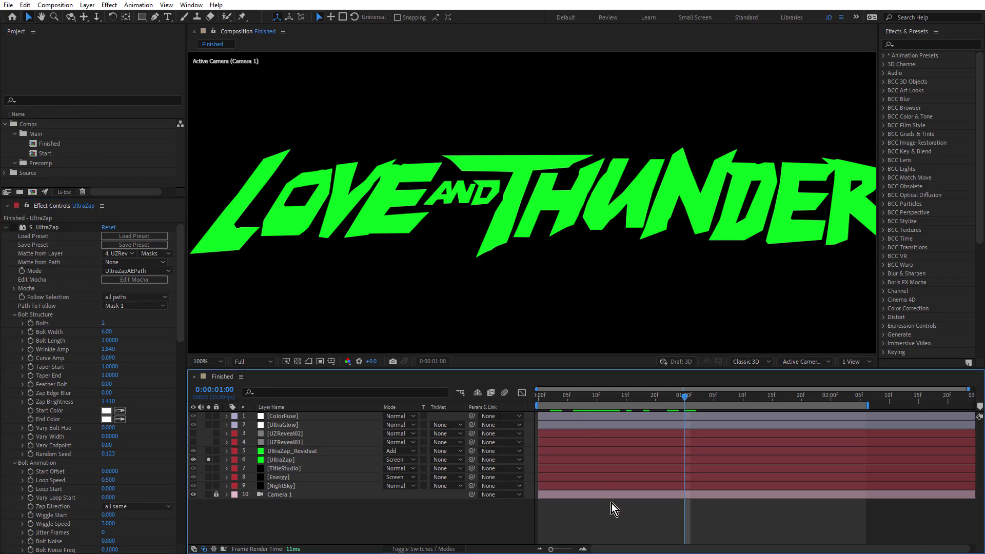
pyautogui.hotkey('ctrl', 'y')
pyautogui.press('Return')
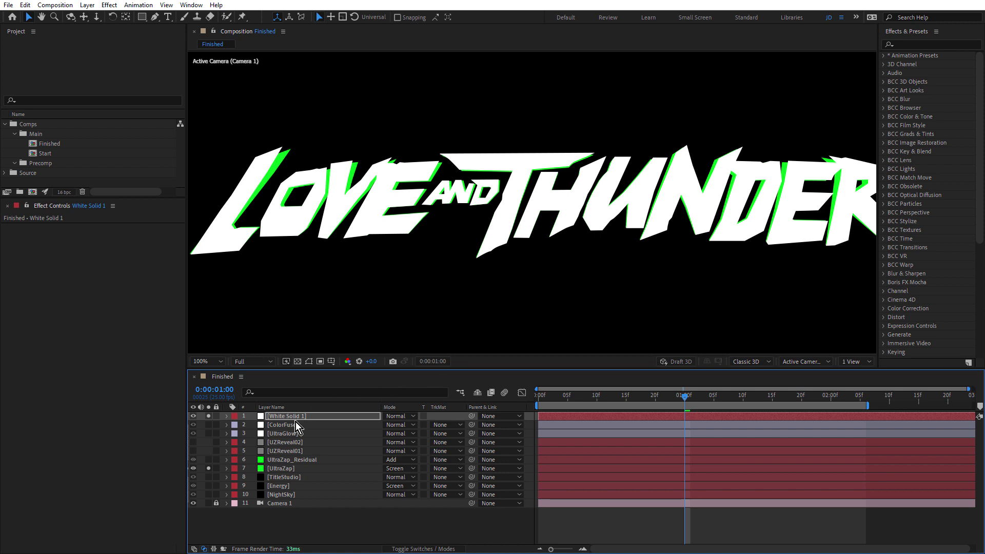
pyautogui.press('m')
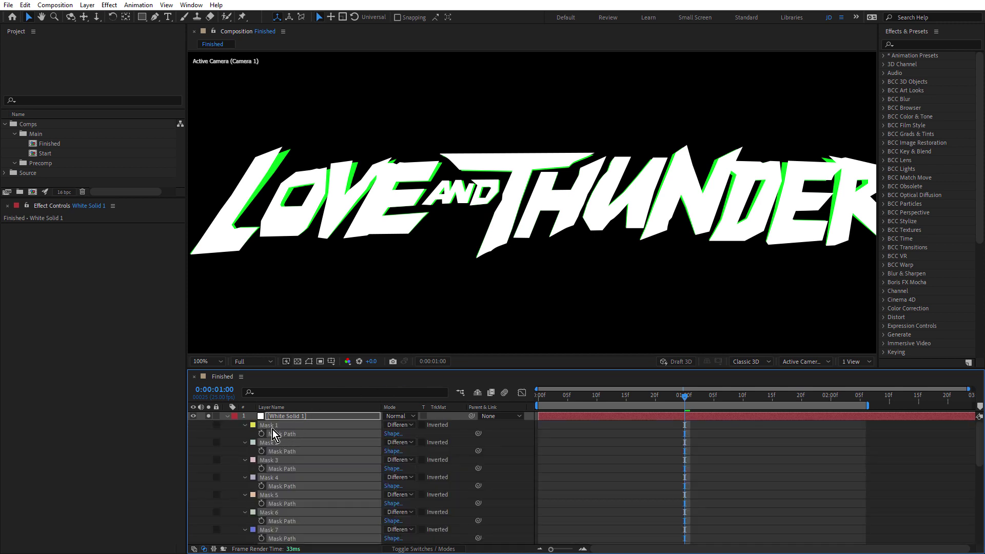
pyautogui.scroll(-7, 276, 429)
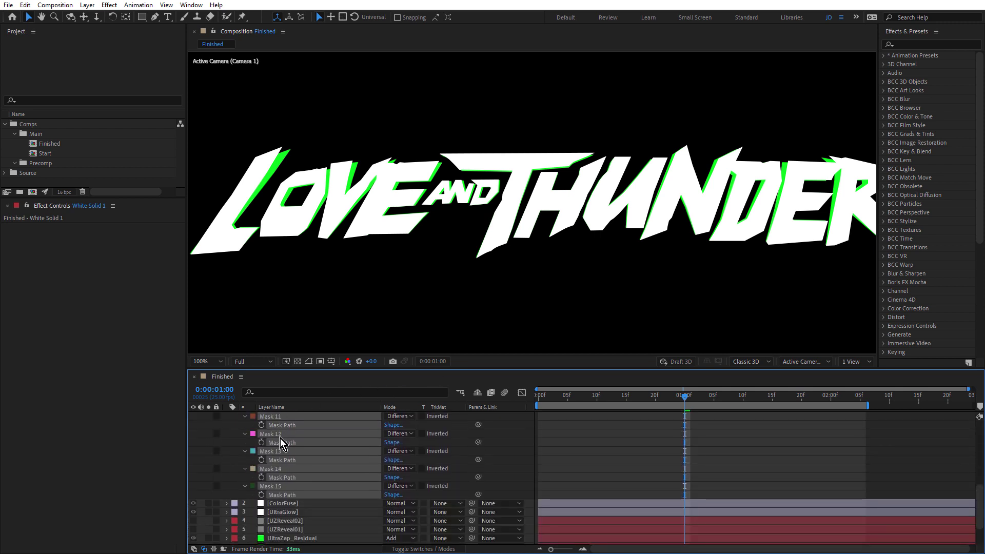
pyautogui.scroll(7, 281, 437)
pyautogui.click(288, 418)
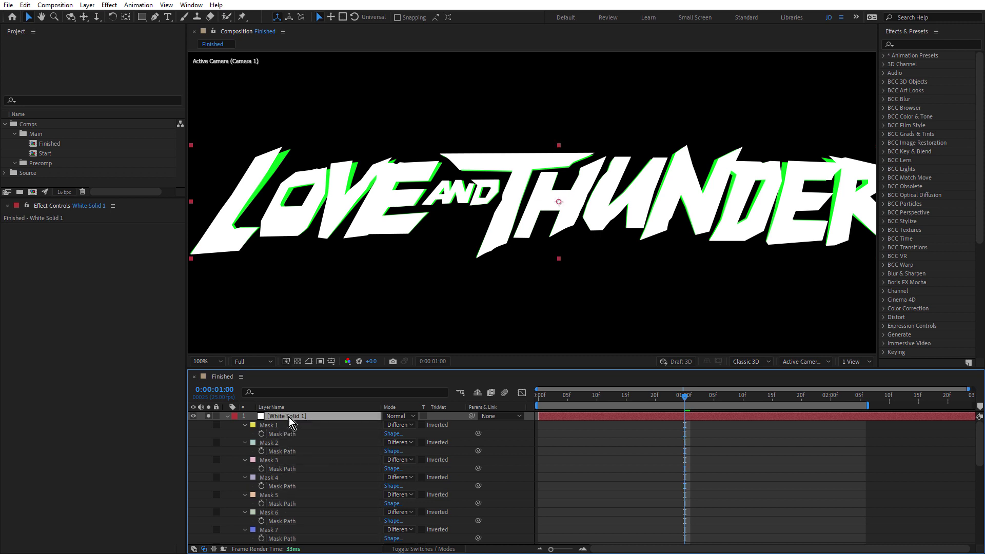
pyautogui.press('Delete')
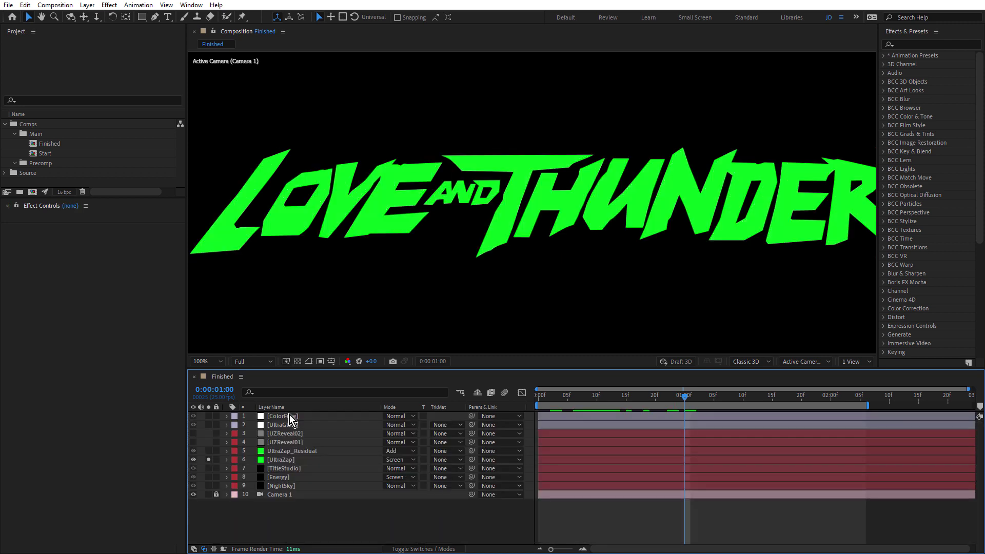
# - Reveal the UltraZap layer's masks, switch the timeline to layer switches, then collapse the layer
pyautogui.click(280, 457)
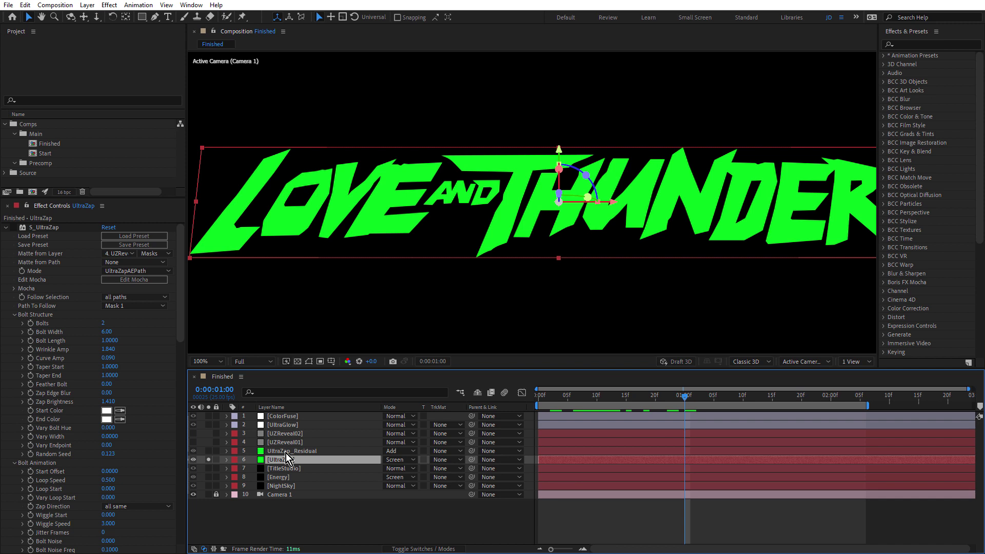
pyautogui.press('m')
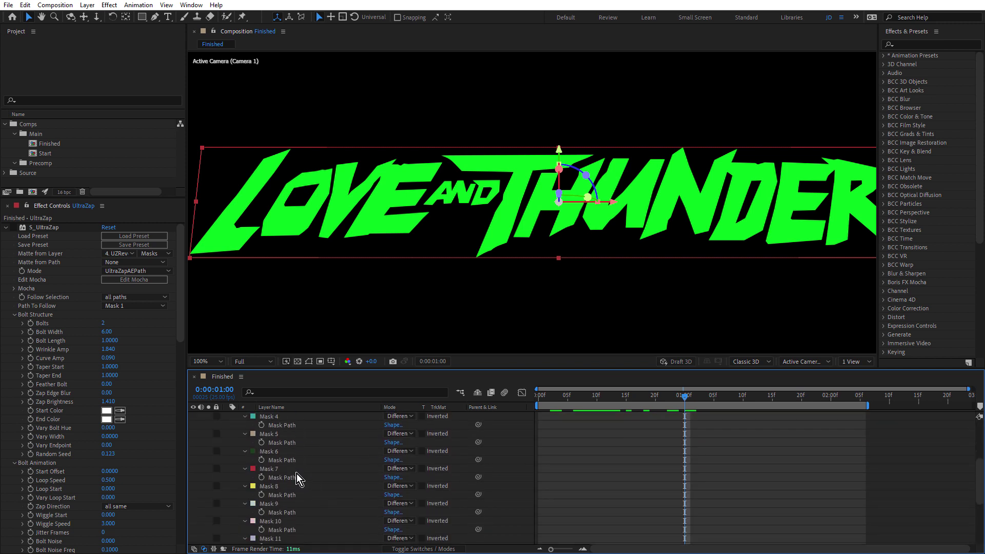
pyautogui.press('F3')
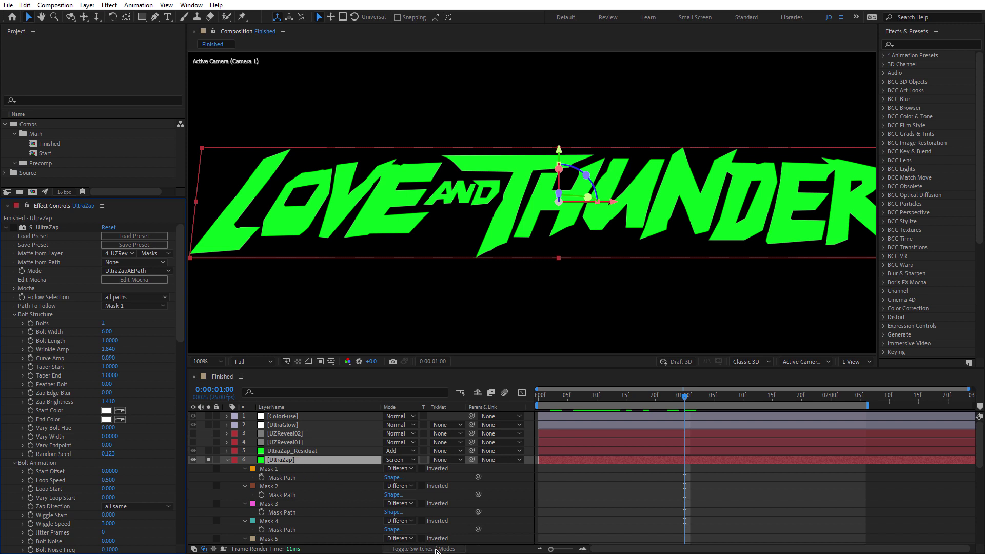
pyautogui.click(435, 549)
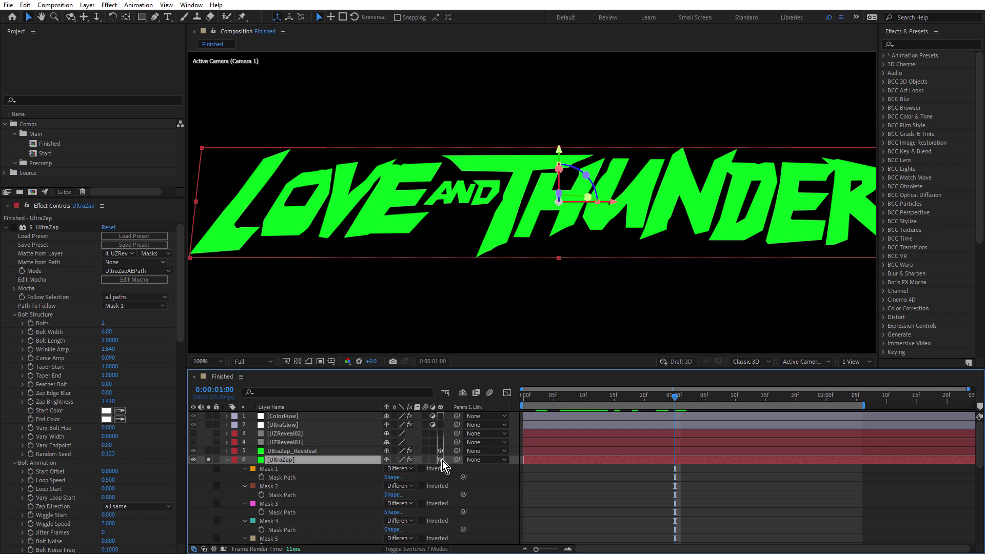
pyautogui.click(227, 461)
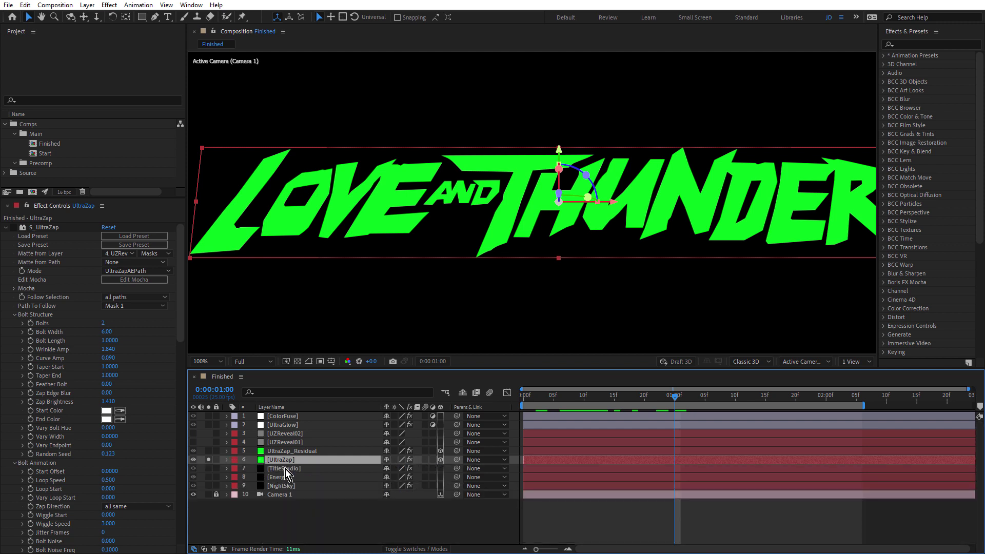
# - Make TitleStudio's BCC Title Studio use its own transformations, with Position Z 0
pyautogui.click(286, 469)
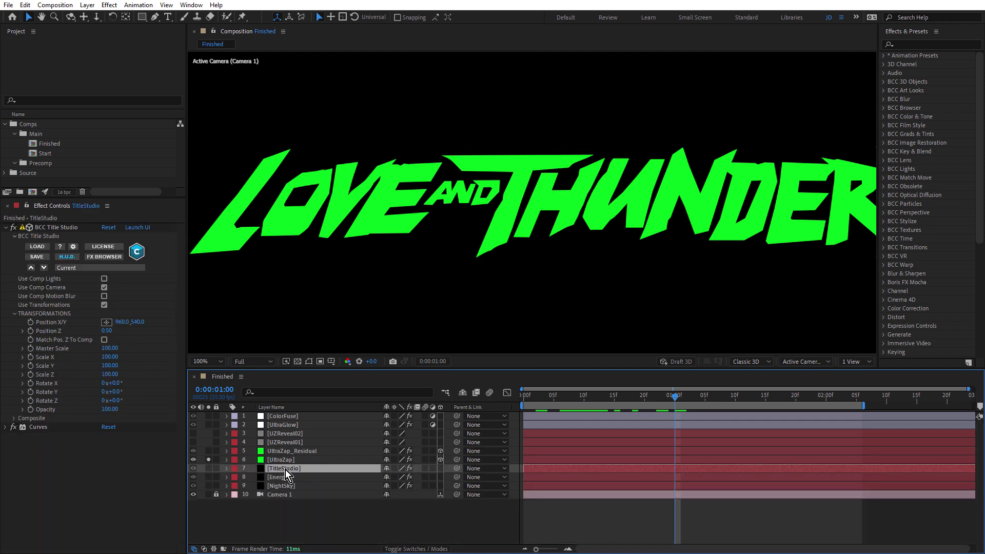
pyautogui.click(105, 305)
pyautogui.moveTo(107, 331)
pyautogui.mouseDown()
pyautogui.moveTo(143, 331)
pyautogui.moveTo(106, 331)
pyautogui.mouseUp()
pyautogui.click(106, 331)
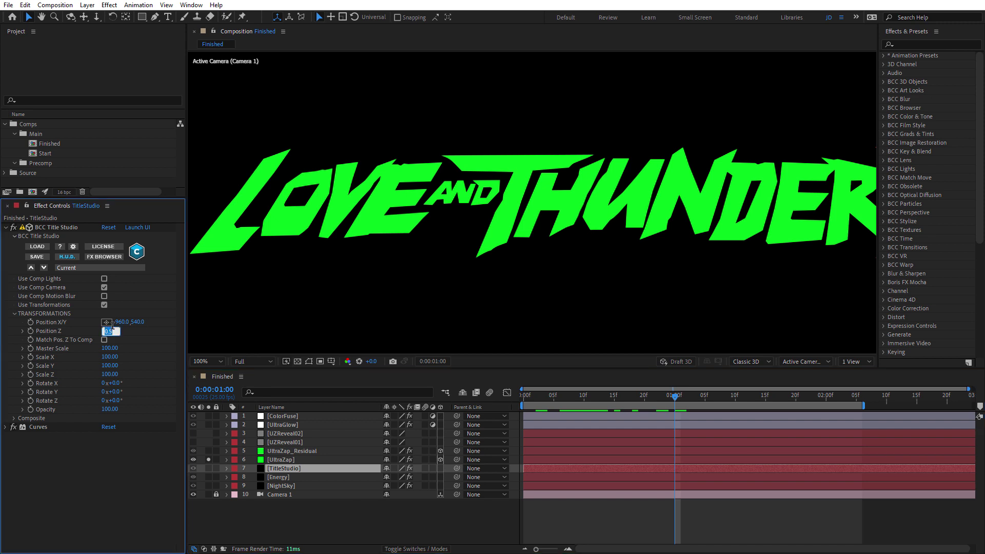
pyautogui.write('0')
pyautogui.press('Return')
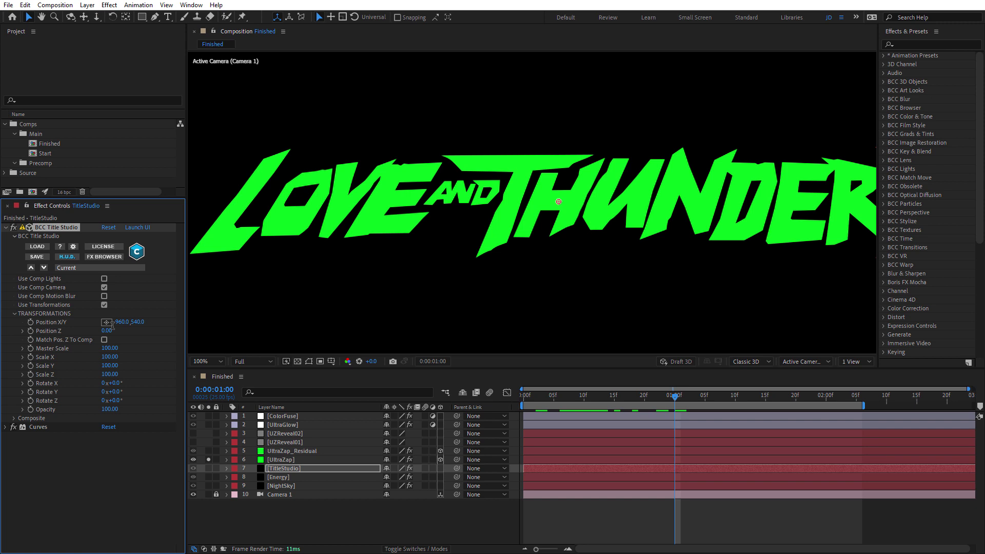
# - Solo TitleStudio, raise its Position Z to 3.50, then unsolo it
pyautogui.click(209, 468)
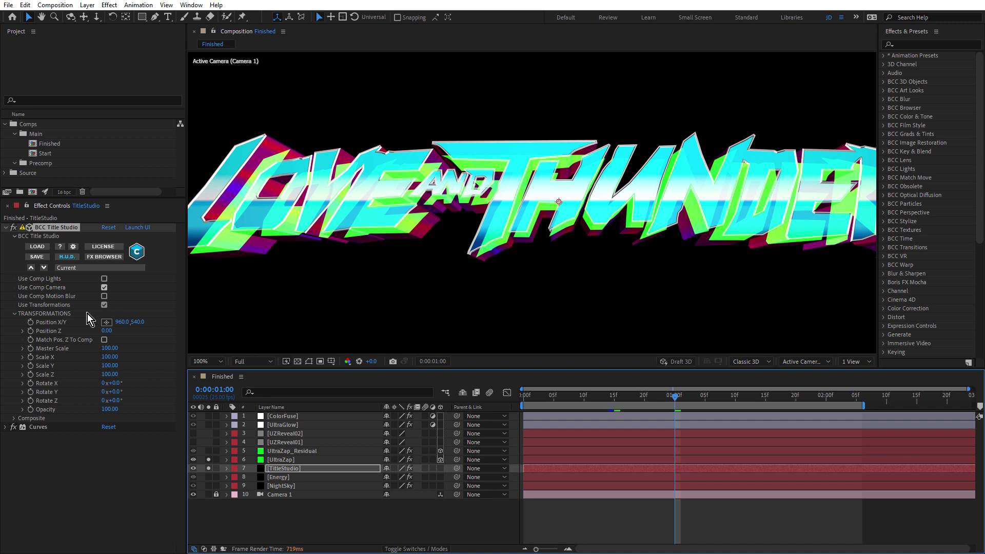
pyautogui.click(106, 331)
pyautogui.write('3.5')
pyautogui.press('Return')
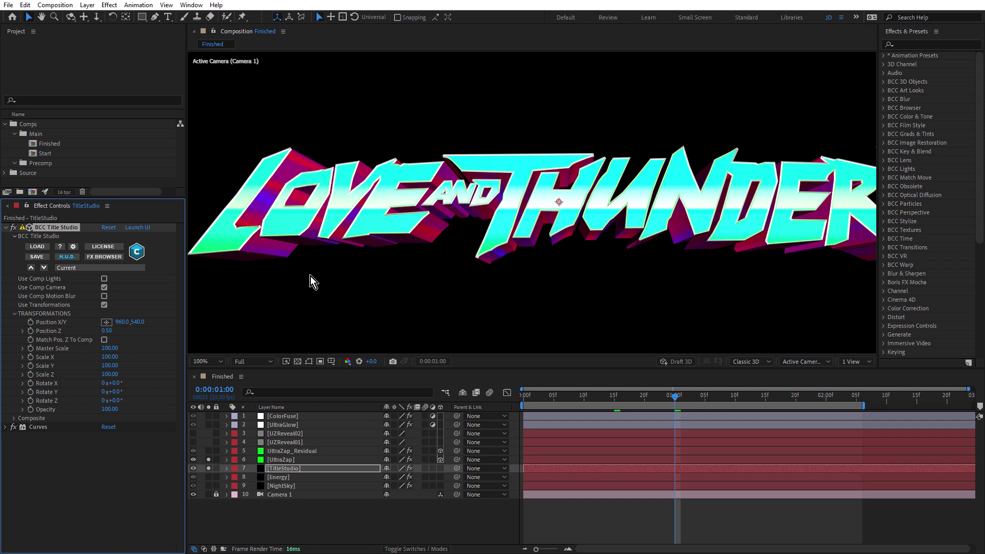
pyautogui.click(208, 471)
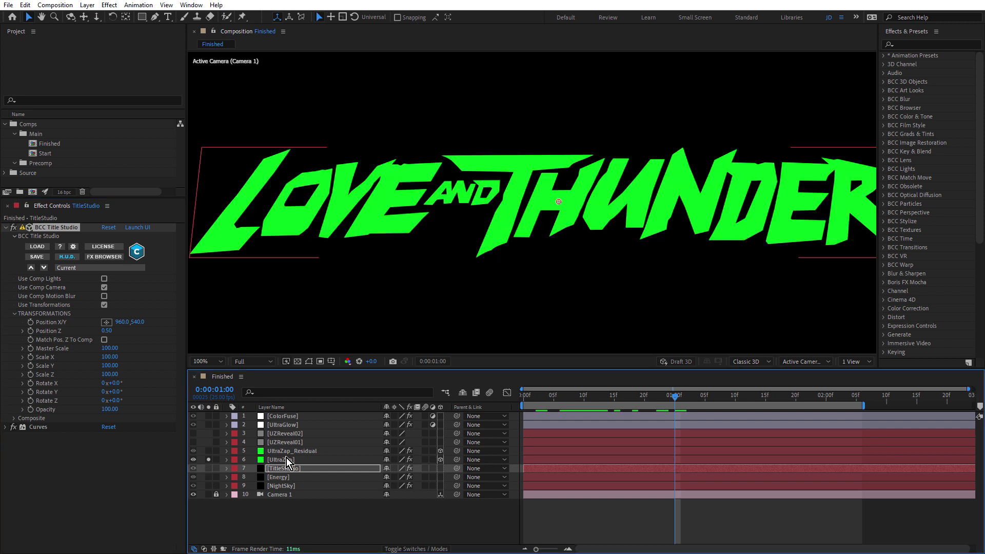
# - Scrub the UltraZap lightning wipe from frame 6, then open the S_UltraZap Sapphire presets
pyautogui.click(286, 460)
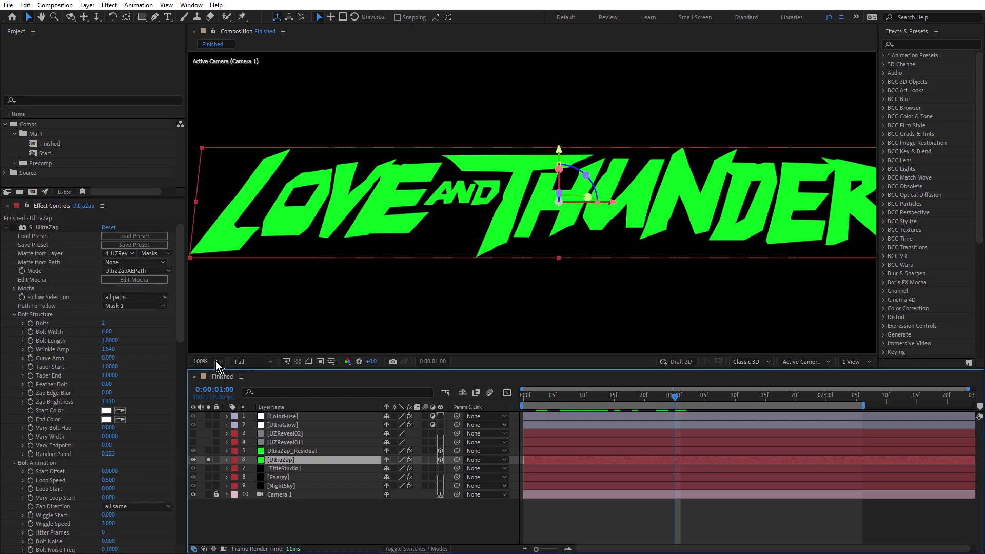
pyautogui.click(16, 229)
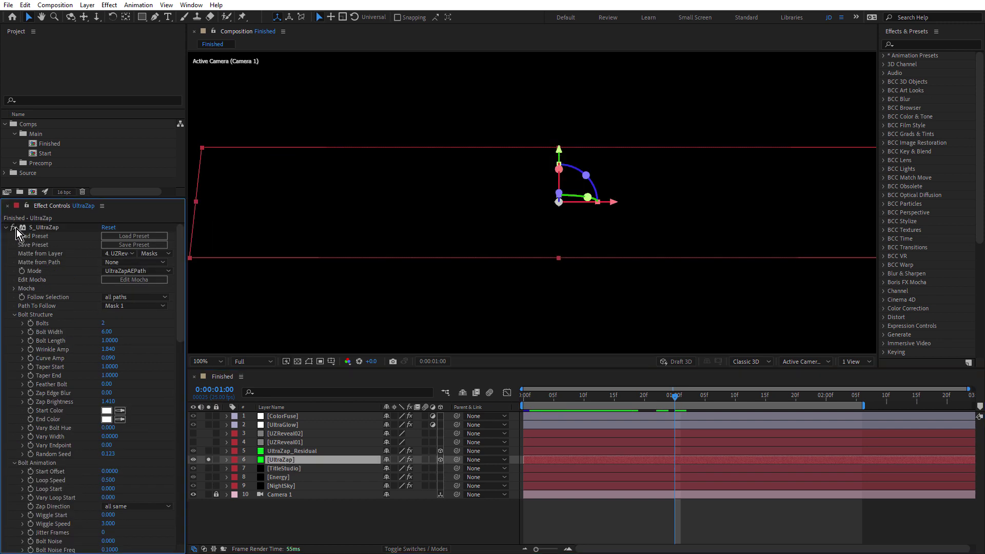
pyautogui.click(558, 397)
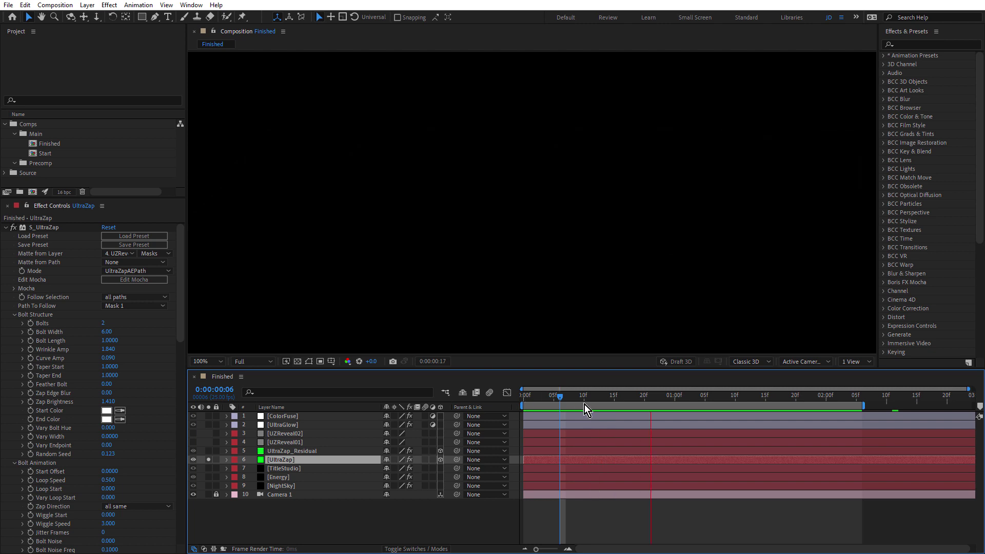
pyautogui.press('space')
pyautogui.moveTo(537, 402); pyautogui.dragTo(601, 401)
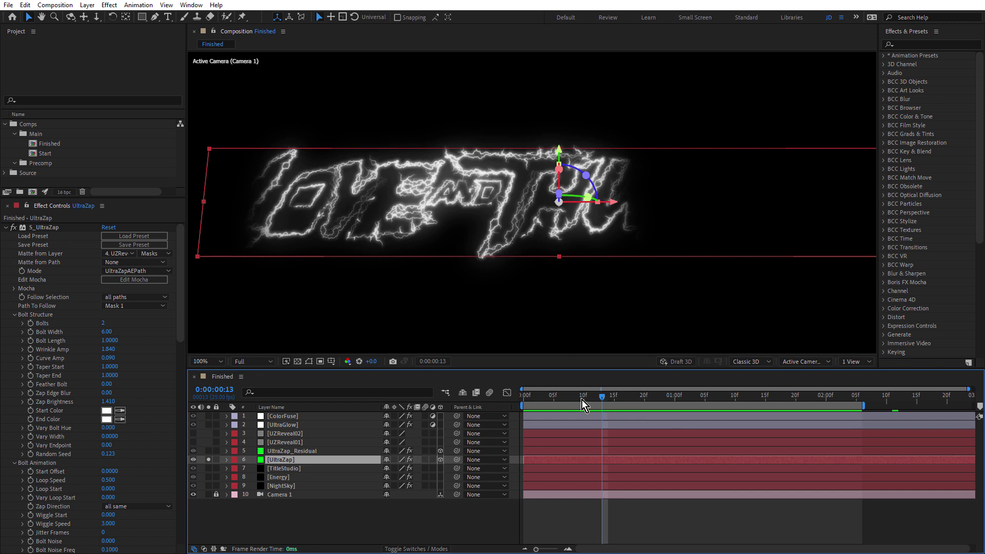
pyautogui.click(133, 236)
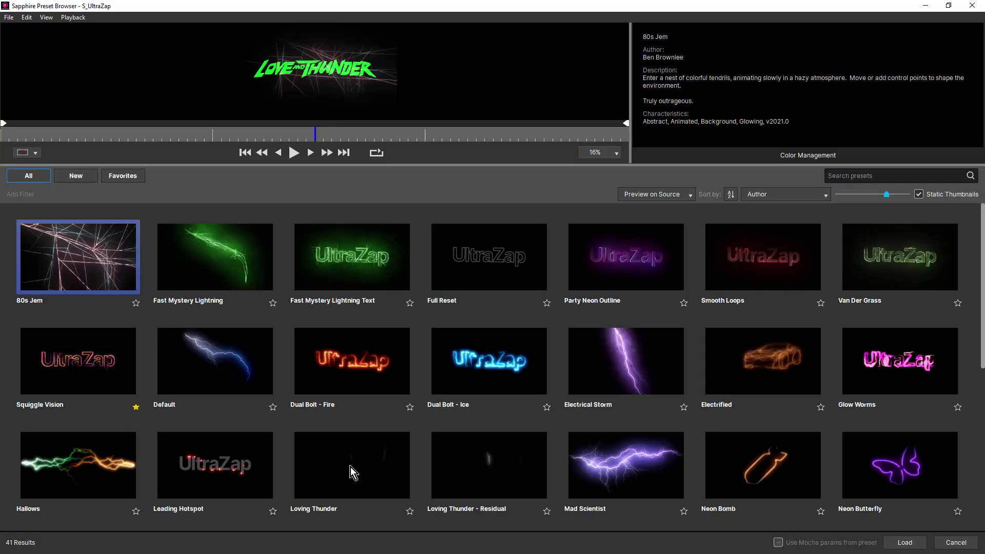
# - View the previews and info for the Loving Thunder and Loving Thunder - Residual presets
pyautogui.click(351, 467)
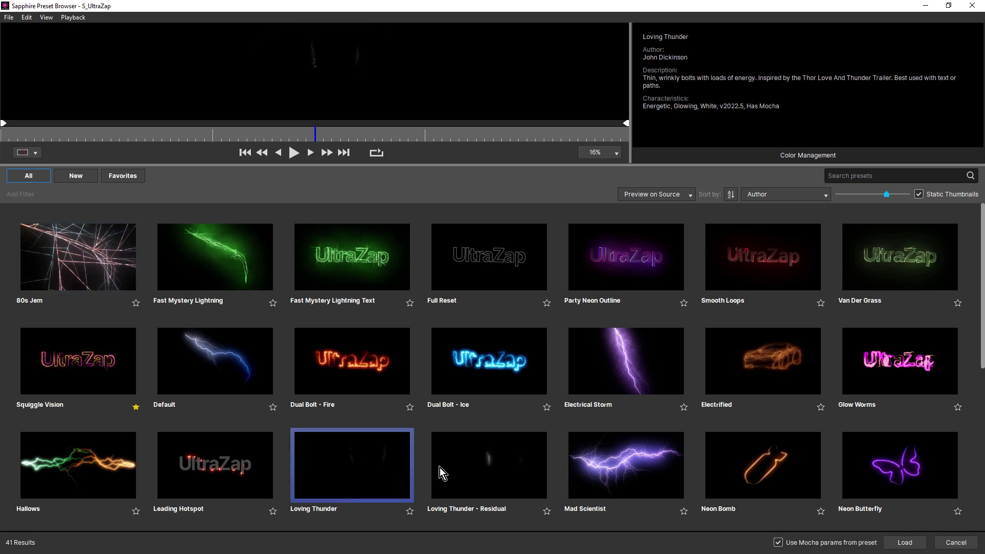
pyautogui.click(490, 473)
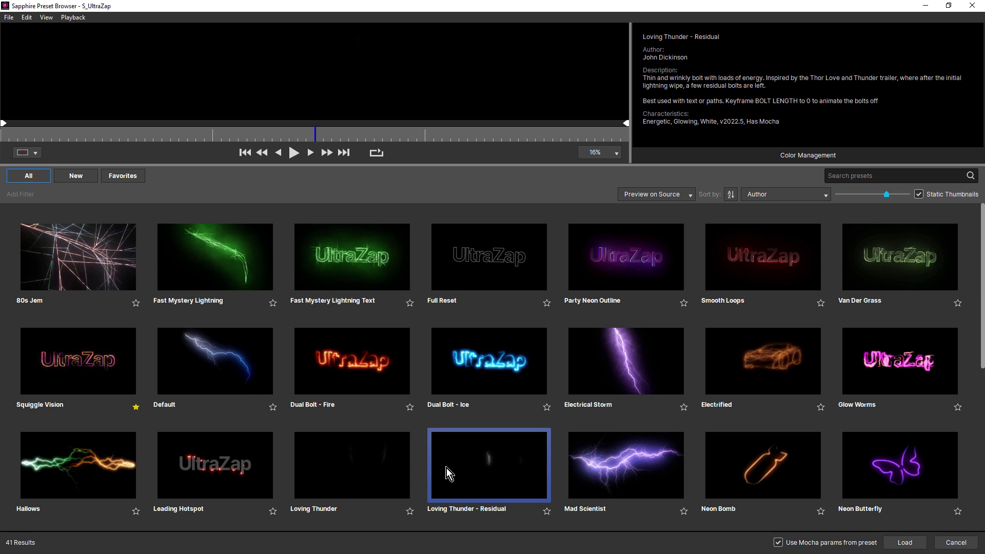
pyautogui.moveTo(445, 467)
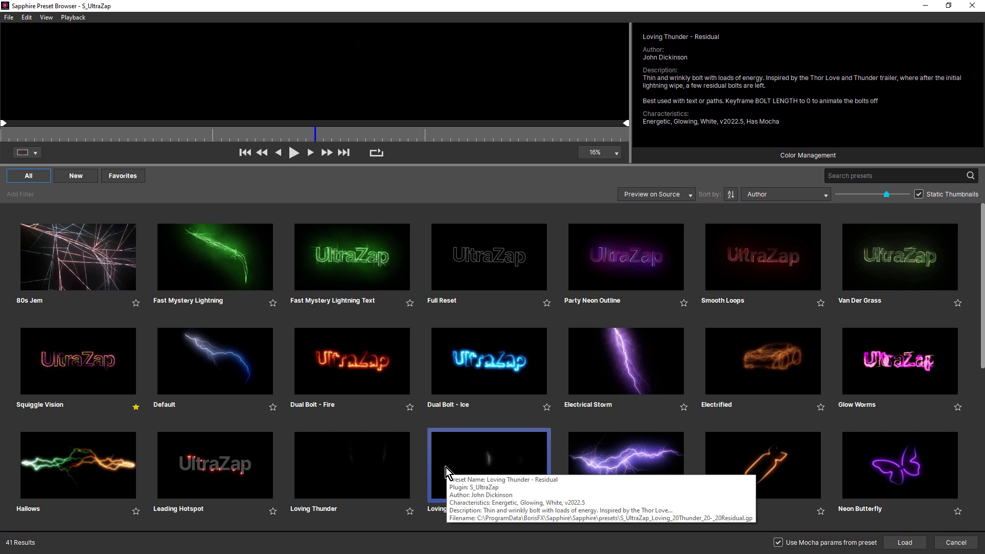
# - Cancel the preset browser, keep Follow Selection on all paths, and scrub the early bolts
pyautogui.click(955, 541)
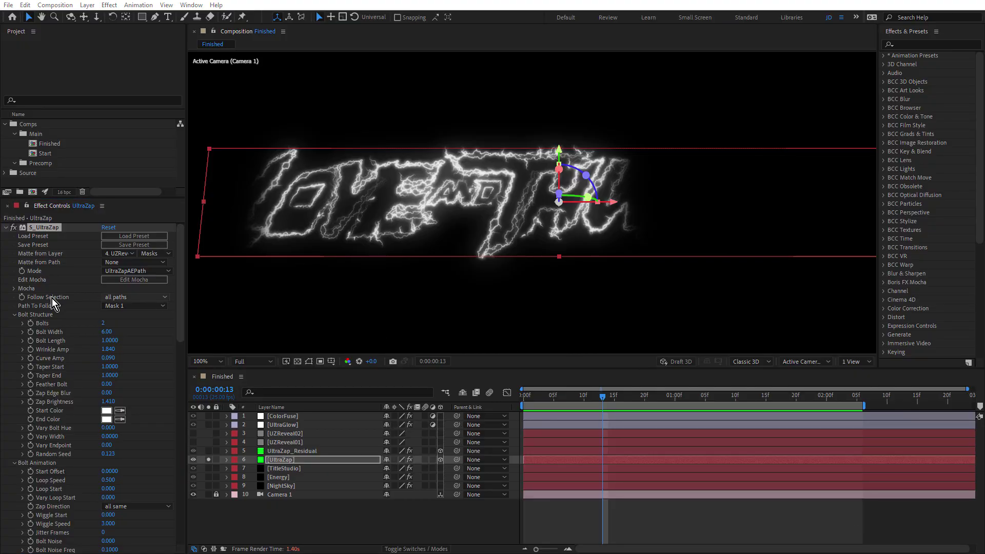
pyautogui.click(158, 299)
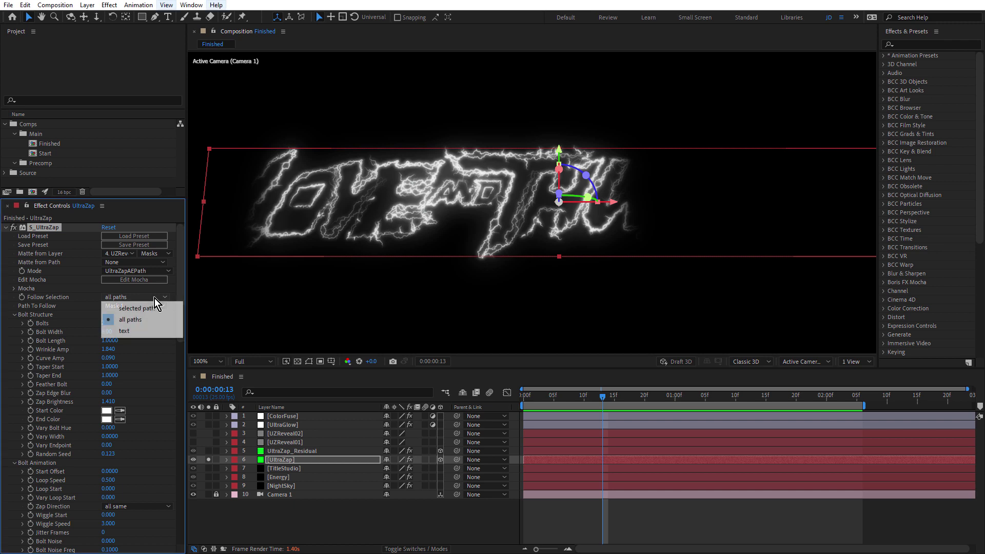
pyautogui.click(146, 323)
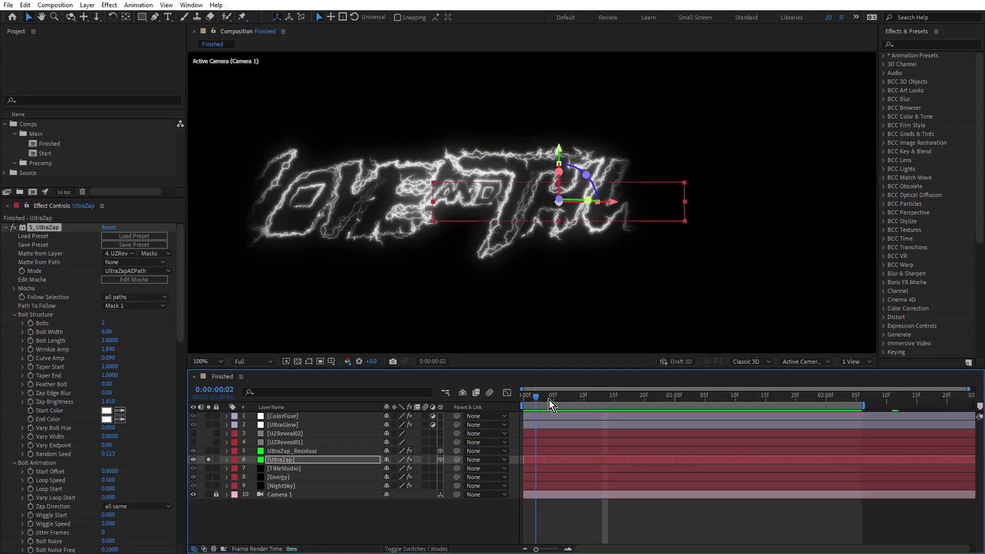
pyautogui.moveTo(549, 399); pyautogui.dragTo(620, 410)
# - Solo the UZReveal01 matte, show its mask outline, and scrub its wipe
pyautogui.click(297, 443)
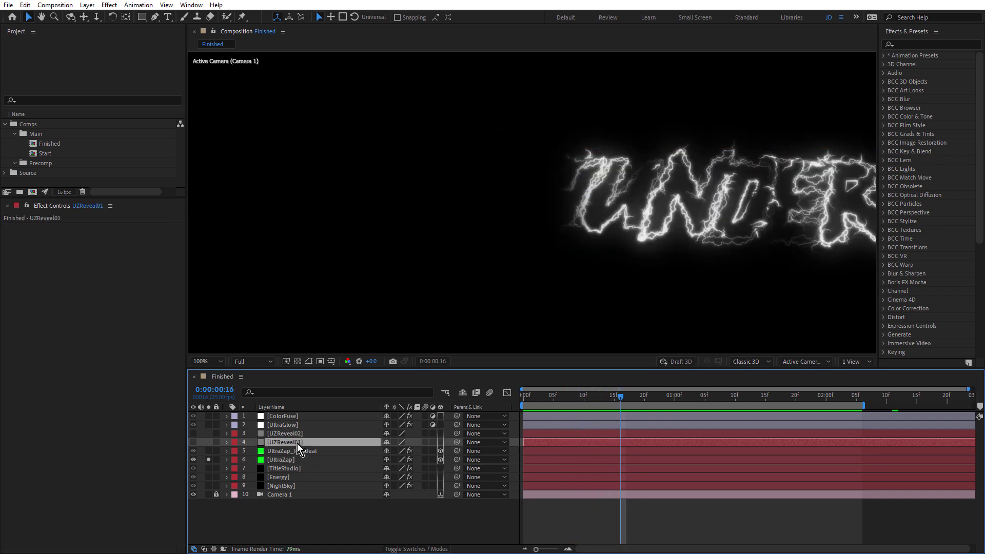
pyautogui.click(208, 442)
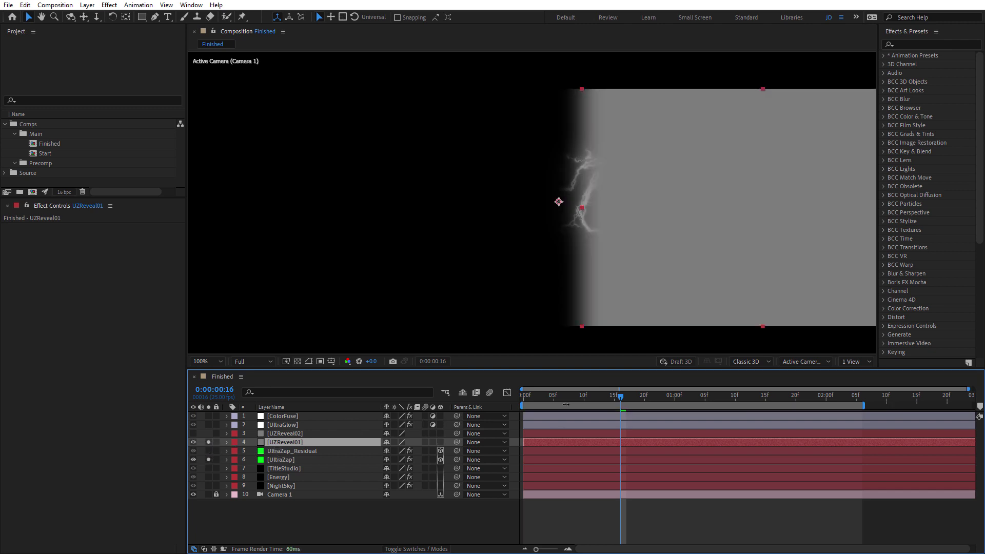
pyautogui.click(309, 361)
pyautogui.moveTo(559, 396); pyautogui.dragTo(609, 397)
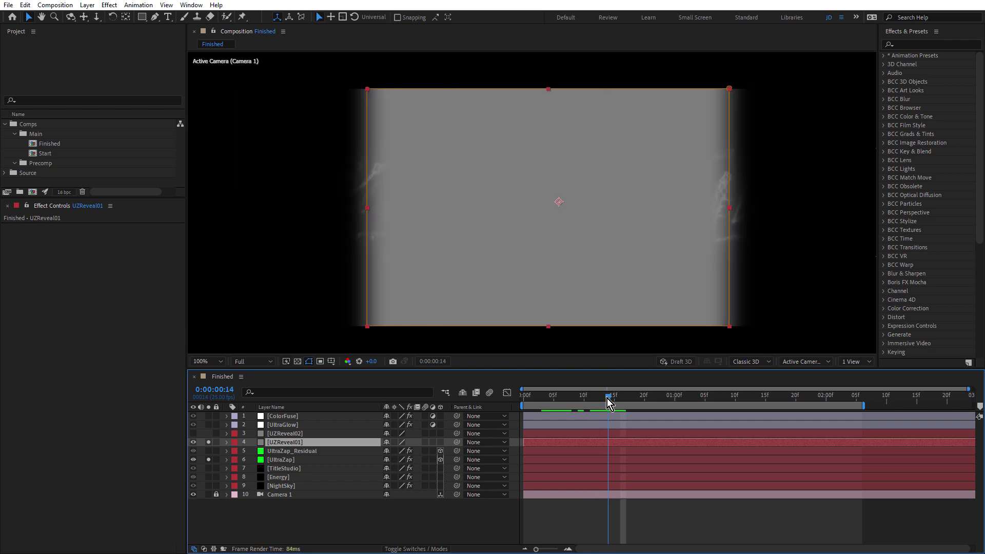
# - Confirm UltraZap's Matte from Layer stays 4. UZReveal01 and preview the wipe to frame 16
pyautogui.click(291, 460)
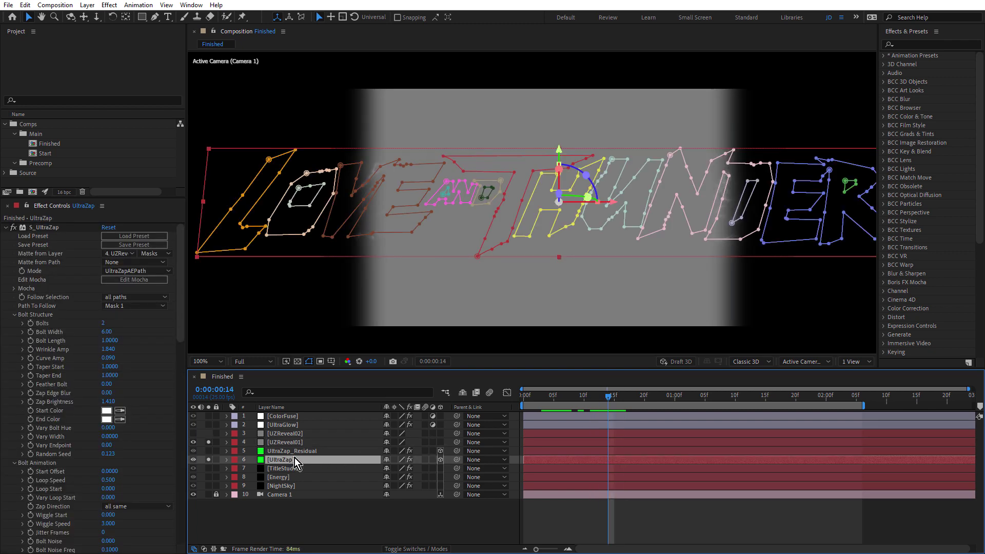
pyautogui.click(122, 254)
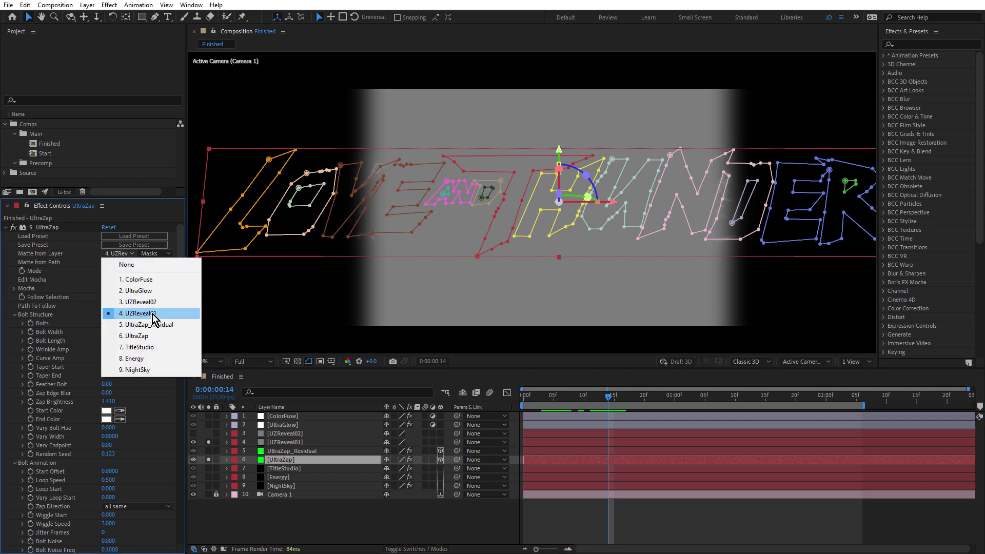
pyautogui.click(574, 388)
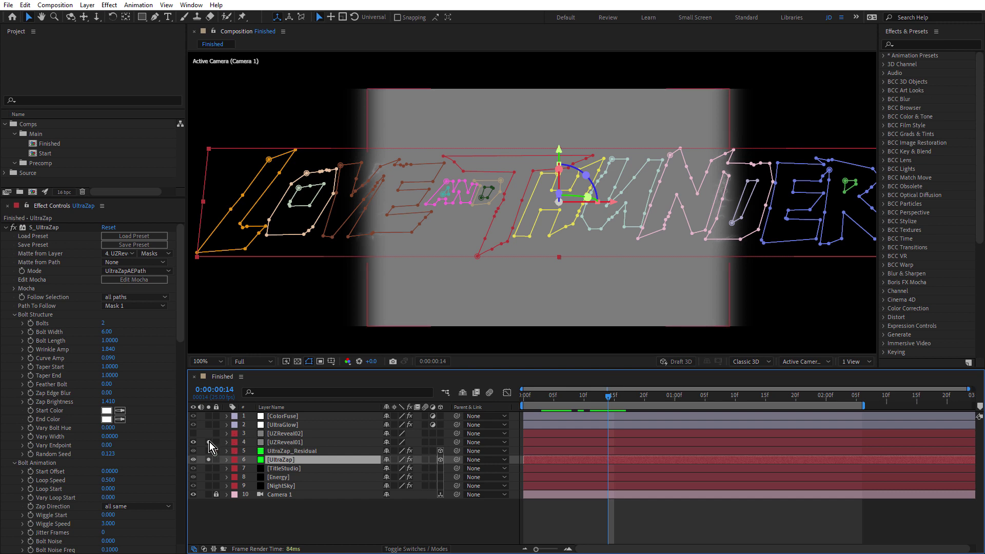
pyautogui.press('space')
pyautogui.click(541, 398)
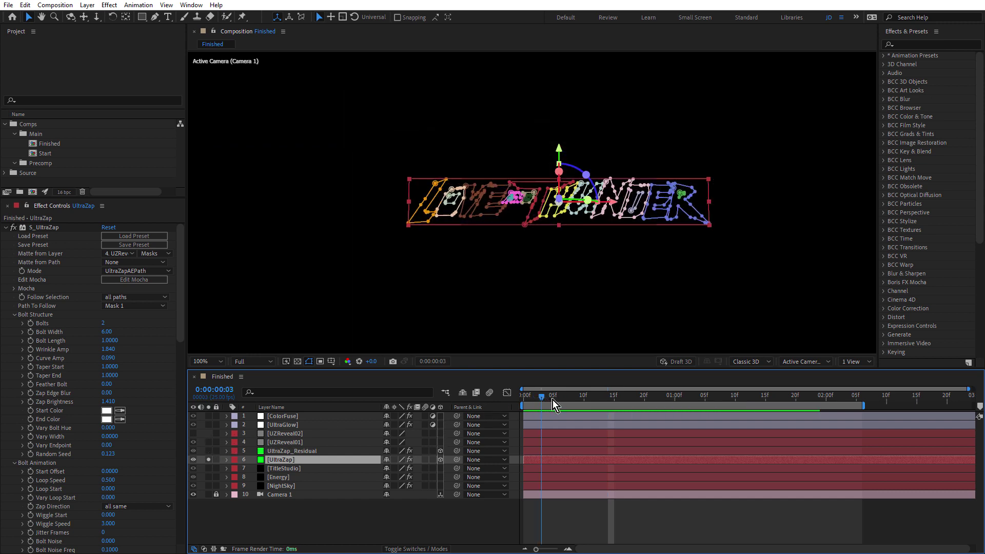
pyautogui.moveTo(555, 399); pyautogui.dragTo(638, 442)
# - Show UZReveal01's animated Mask Path and scrub back through the wipe
pyautogui.click(637, 442)
pyautogui.press('m')
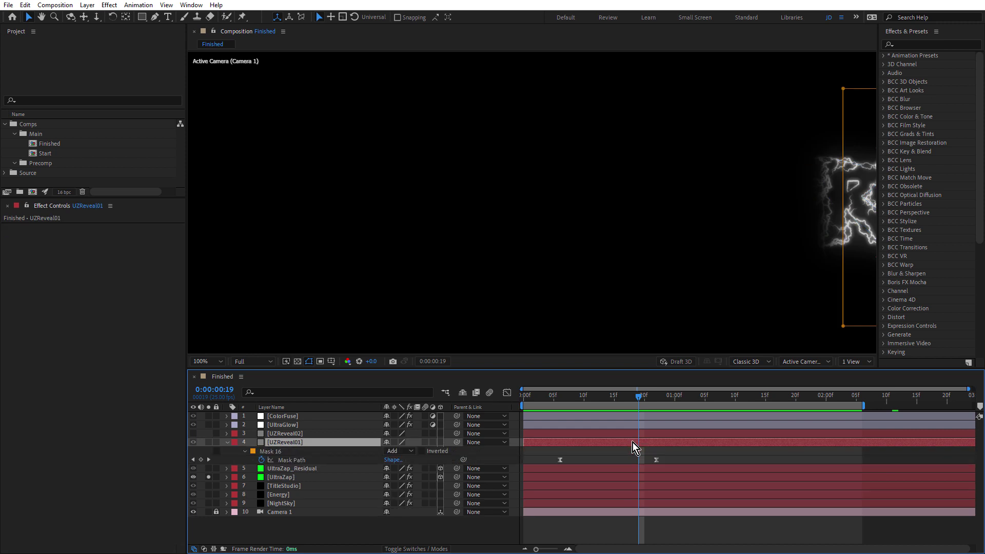
pyautogui.moveTo(567, 397); pyautogui.dragTo(617, 420)
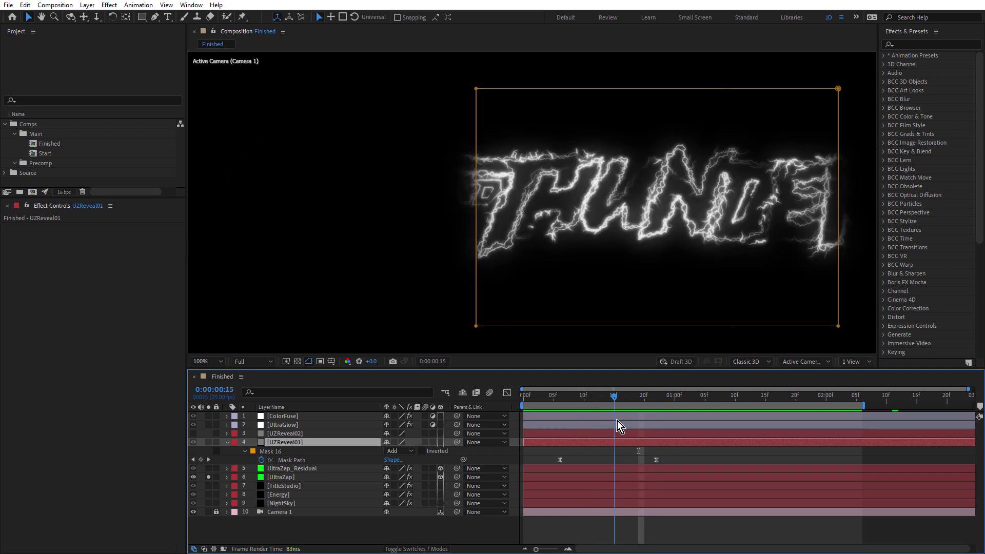
# - Solo UltraZap_Residual instead of UltraZap and confirm its Matte from Layer is 3. UZReveal02
pyautogui.click(209, 469)
pyautogui.click(209, 478)
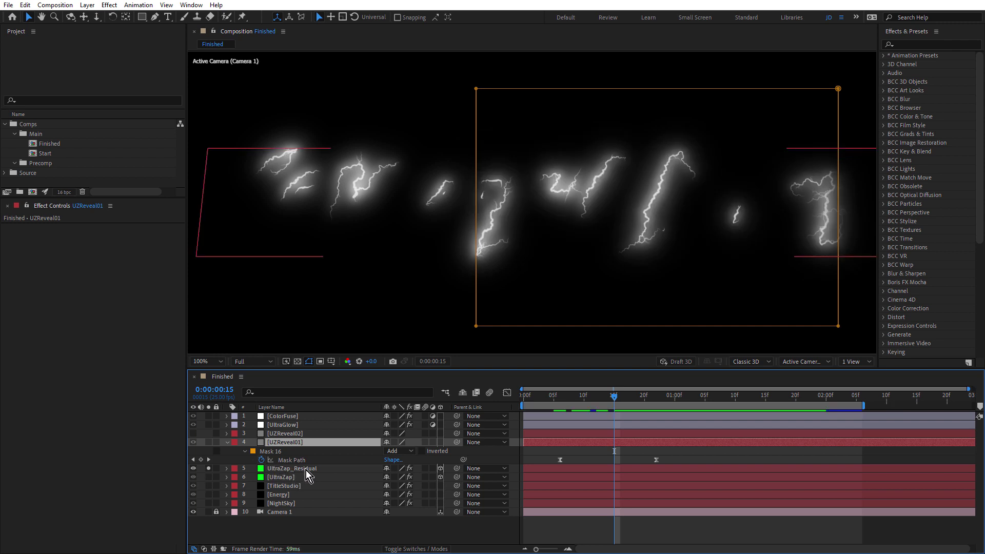
pyautogui.click(306, 470)
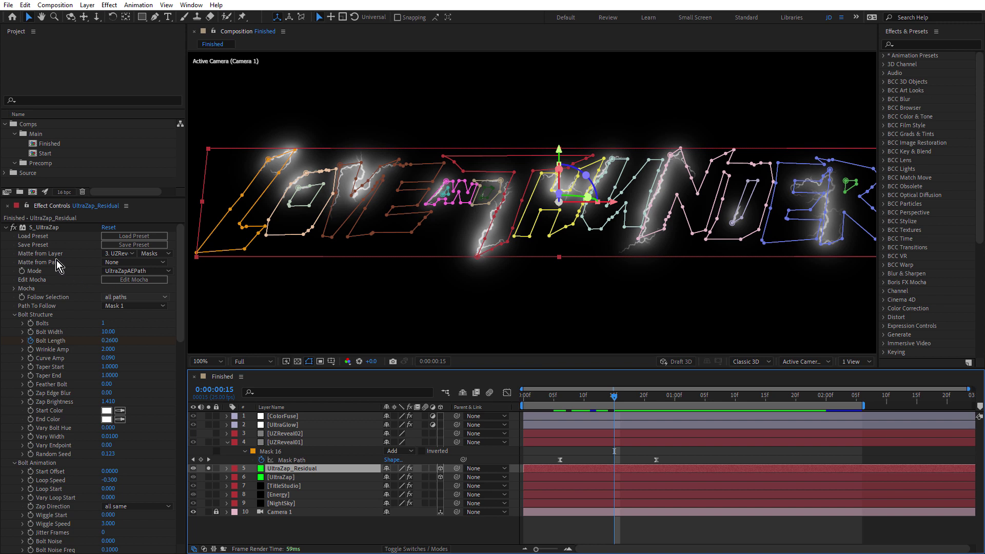
pyautogui.click(118, 253)
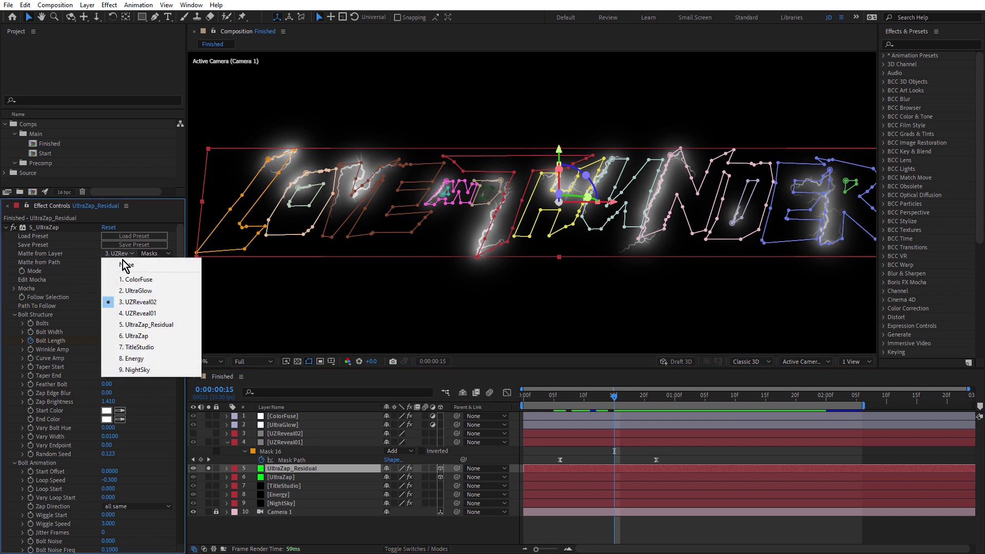
pyautogui.click(71, 248)
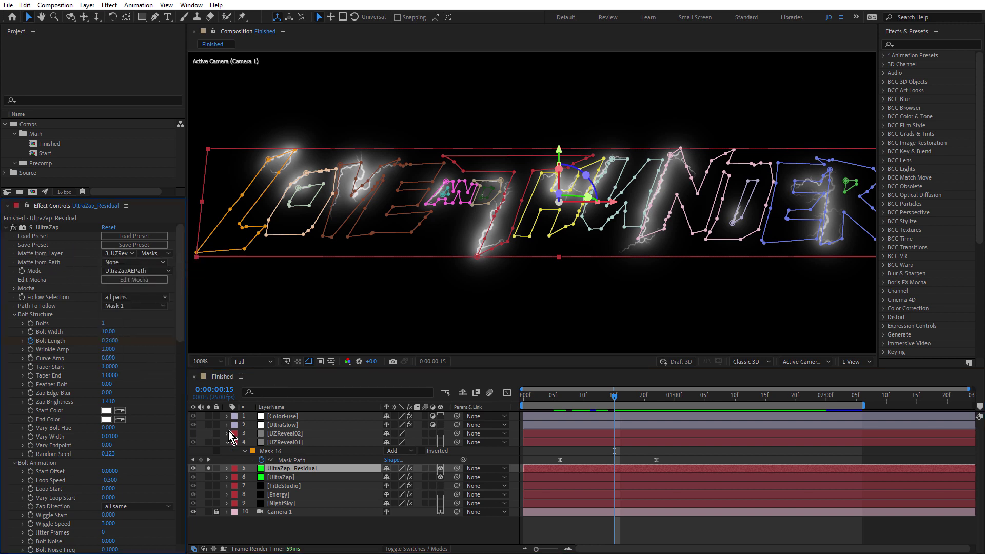
# - Make UZReveal02 visible, solo it to scrub its moving matte, then unsolo it
pyautogui.click(193, 434)
pyautogui.click(208, 434)
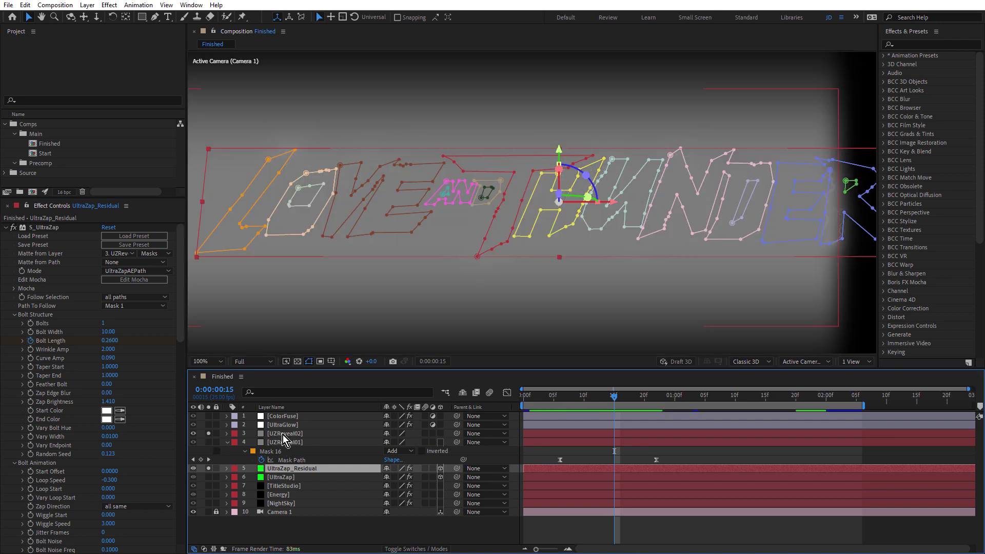
pyautogui.click(282, 435)
pyautogui.scroll(-2, 499, 243)
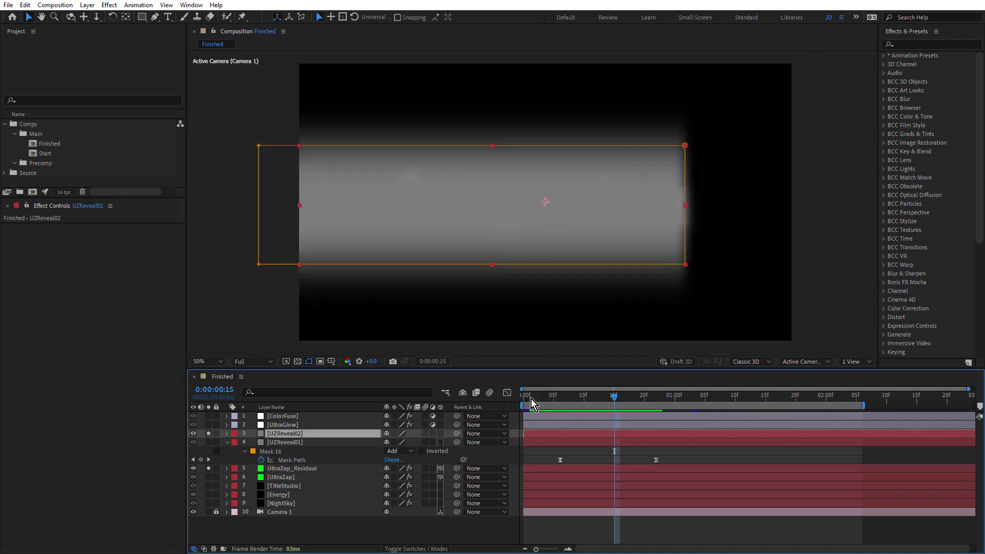
pyautogui.moveTo(532, 403); pyautogui.dragTo(643, 410)
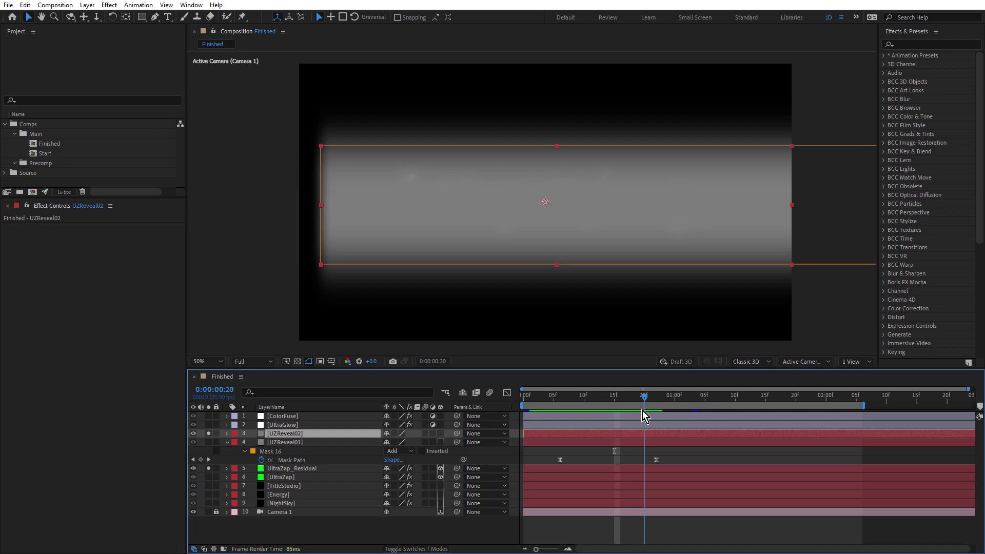
pyautogui.click(209, 433)
# - Show UltraZap_Residual's Bolt Length keyframes, hide mask outlines, and scrub back to frame 6
pyautogui.click(286, 469)
pyautogui.press('u')
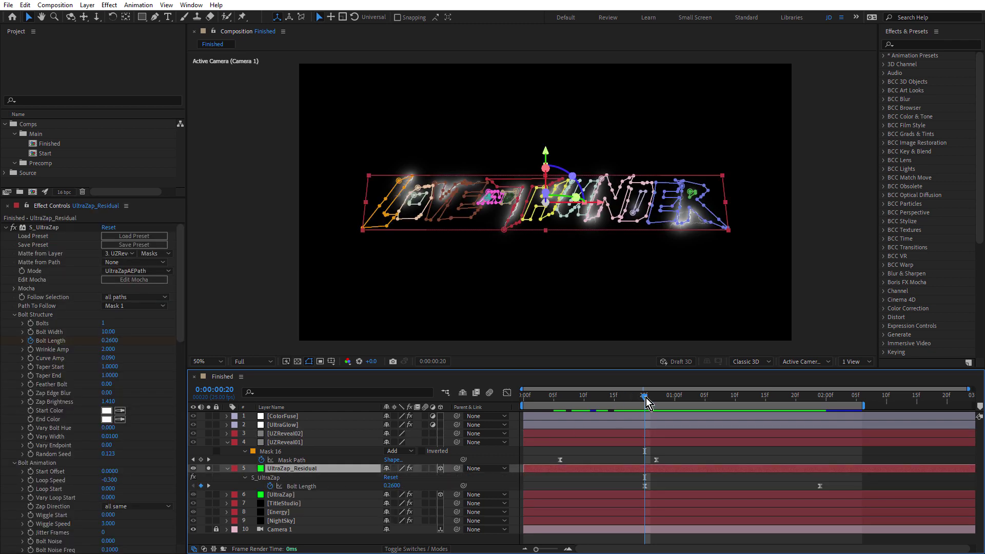
pyautogui.click(308, 361)
pyautogui.moveTo(644, 398); pyautogui.dragTo(712, 426)
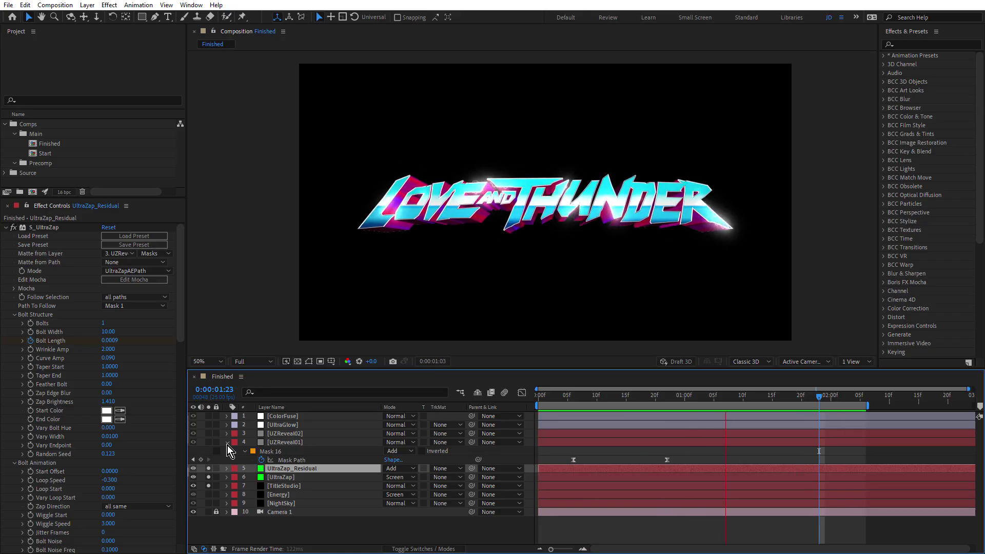
# - Solo the NightSky layer and preview its S_NightSky starfield from the start
pyautogui.press('space')
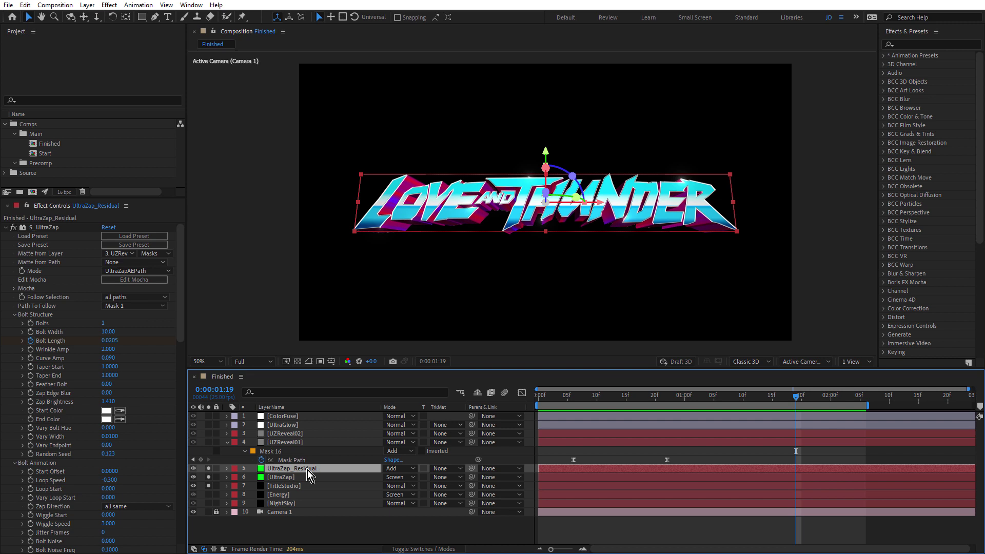
pyautogui.click(280, 504)
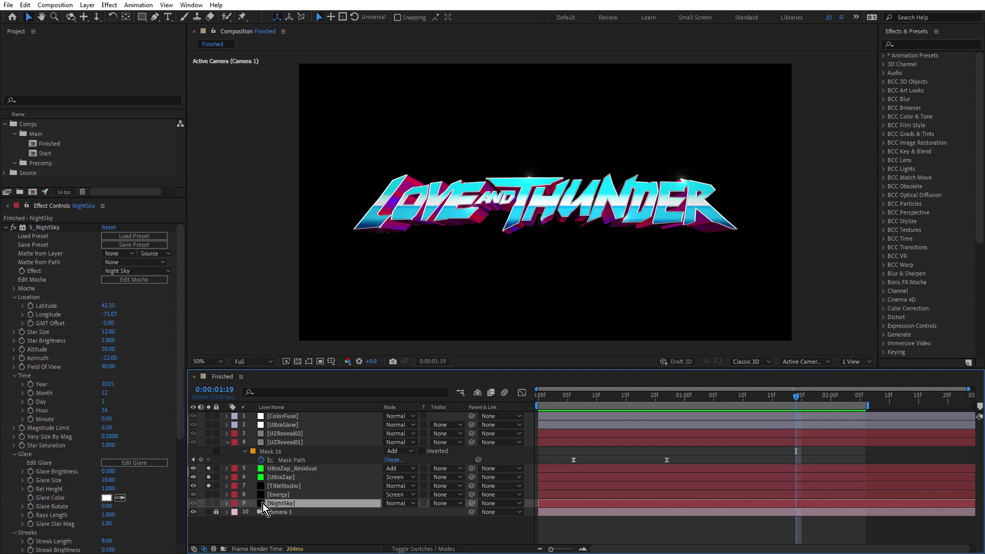
pyautogui.keyDown('alt'); pyautogui.click(208, 504); pyautogui.keyUp('alt')
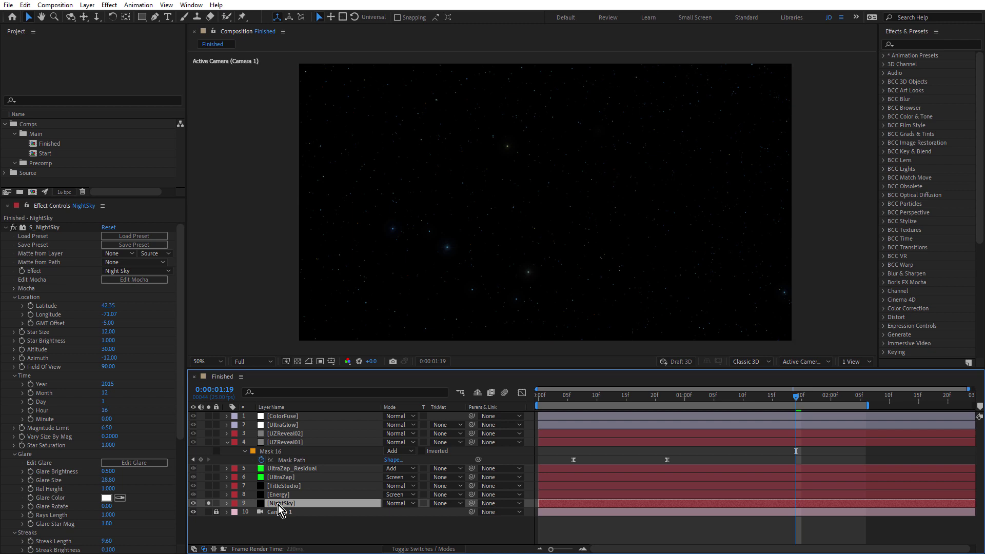
pyautogui.press('space')
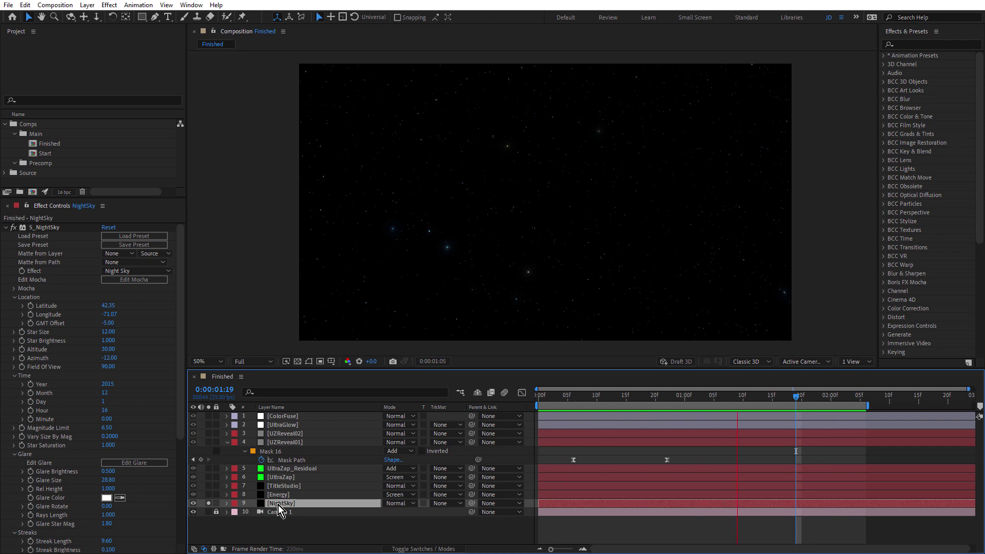
pyautogui.press('space')
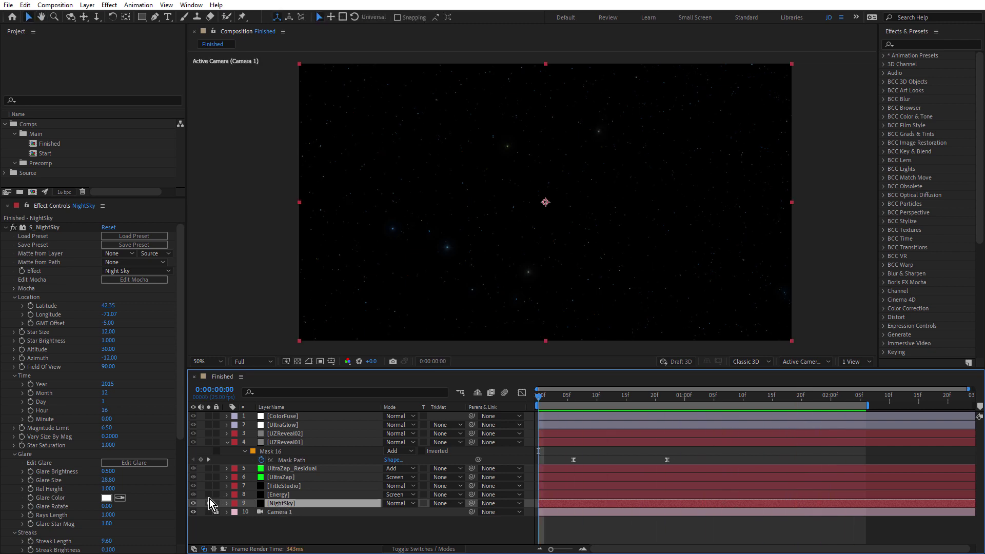
# - Solo Energy, preview it to 0:00:01:05, disable its effects, unsolo NightSky, and show transparency
pyautogui.click(209, 497)
pyautogui.click(278, 496)
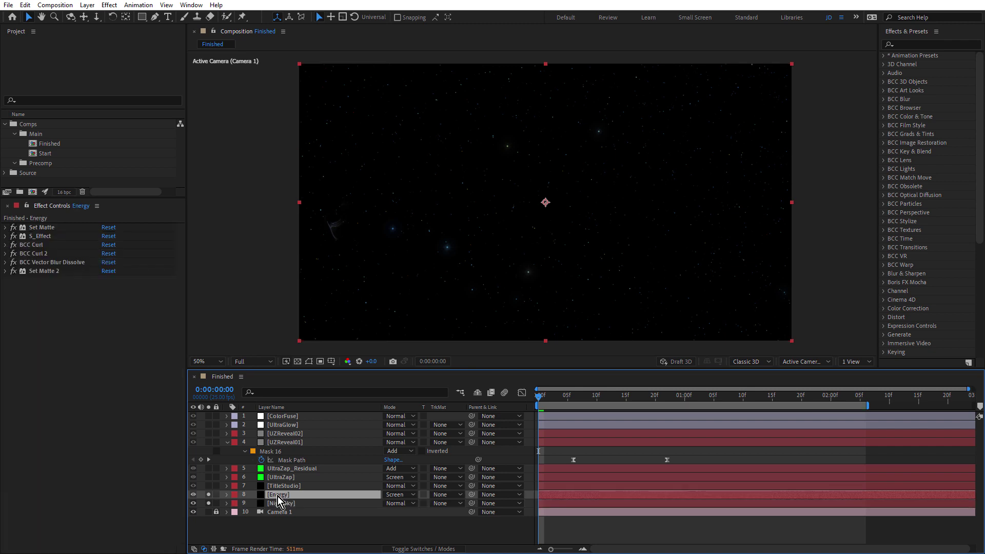
pyautogui.press('space')
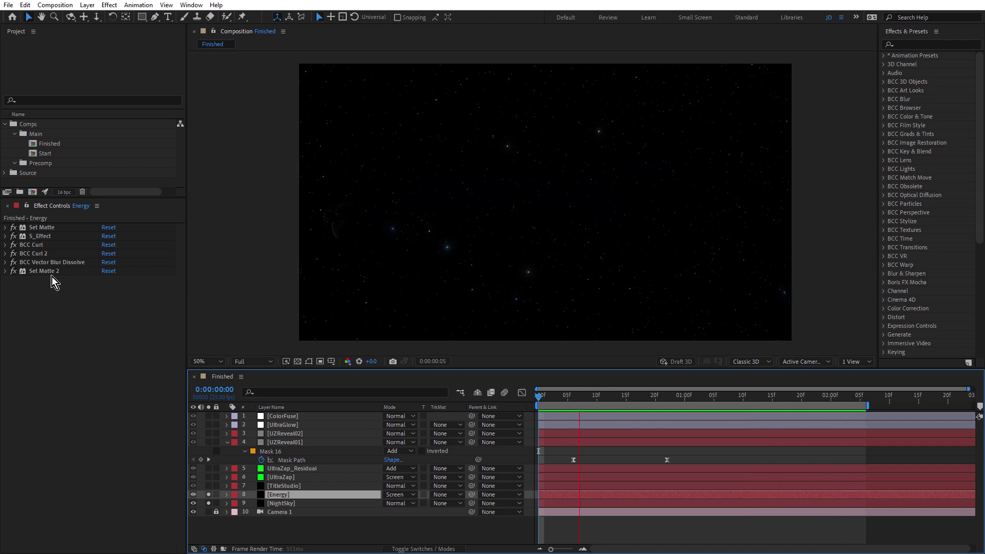
pyautogui.press('space')
pyautogui.moveTo(13, 232); pyautogui.dragTo(19, 290)
pyautogui.click(209, 503)
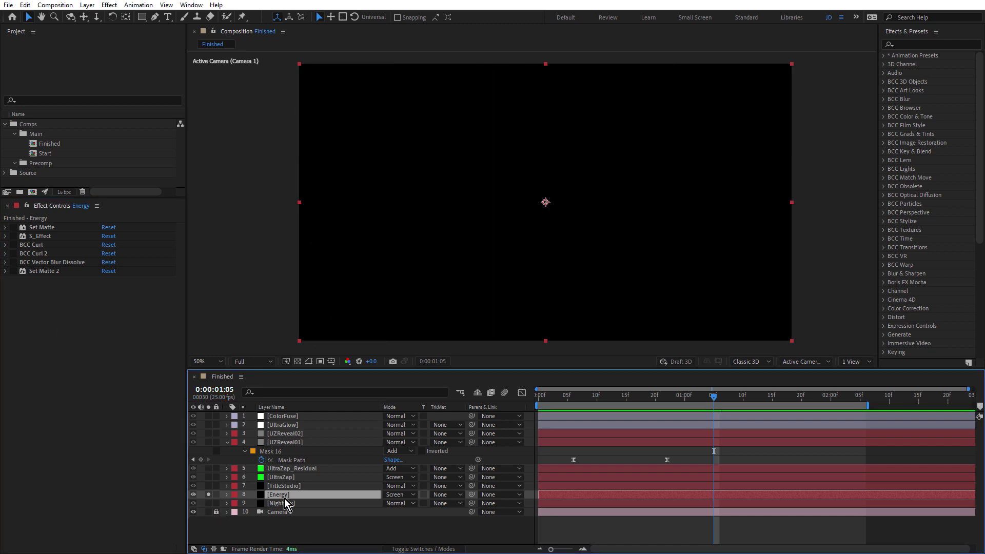
pyautogui.click(297, 362)
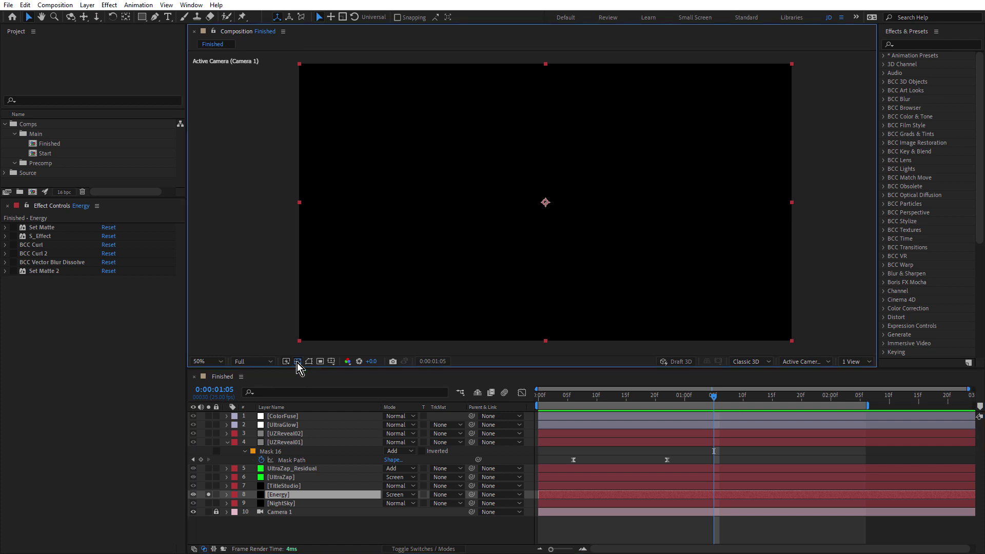
# - Turn Set Matte back on and check its matte source layer without changing it
pyautogui.click(45, 229)
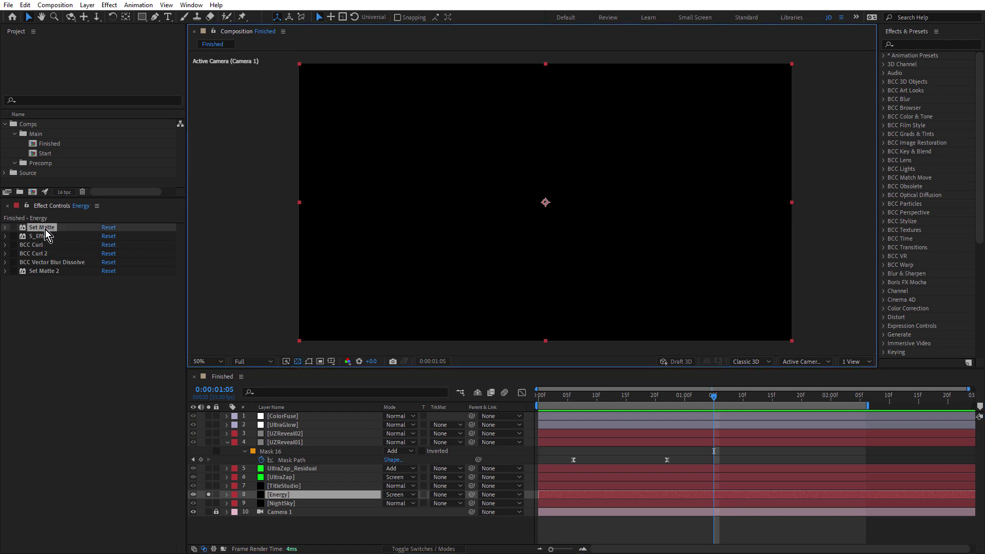
pyautogui.click(13, 227)
pyautogui.click(5, 228)
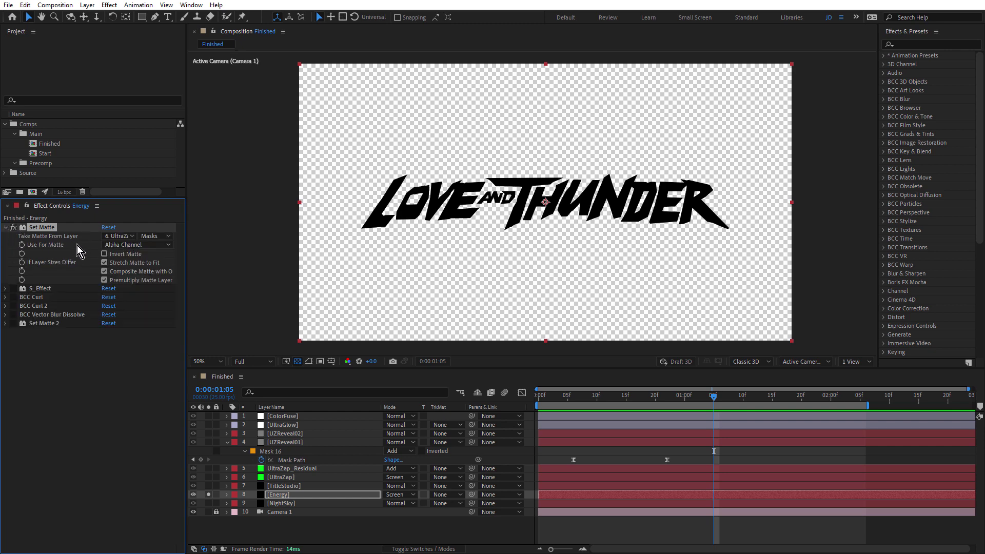
pyautogui.click(120, 236)
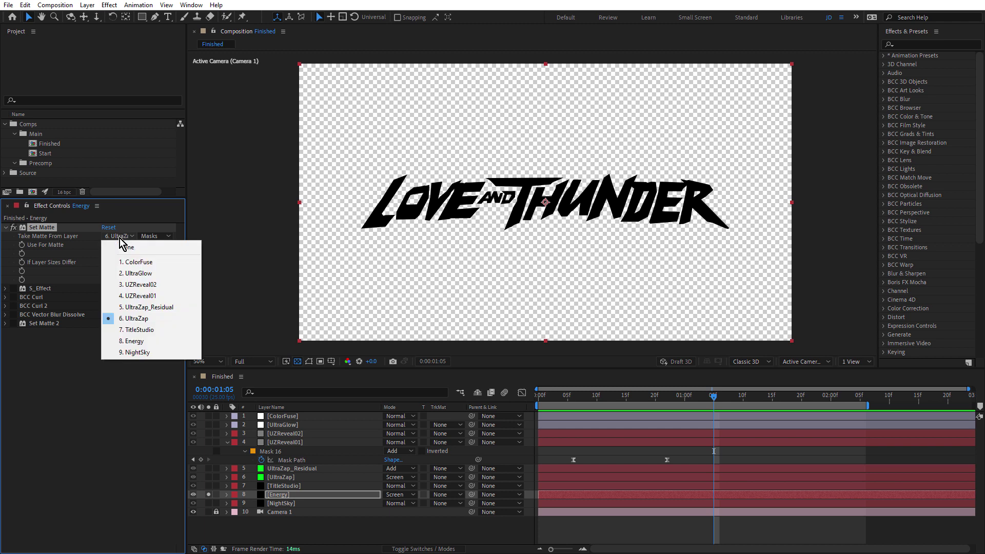
pyautogui.click(58, 339)
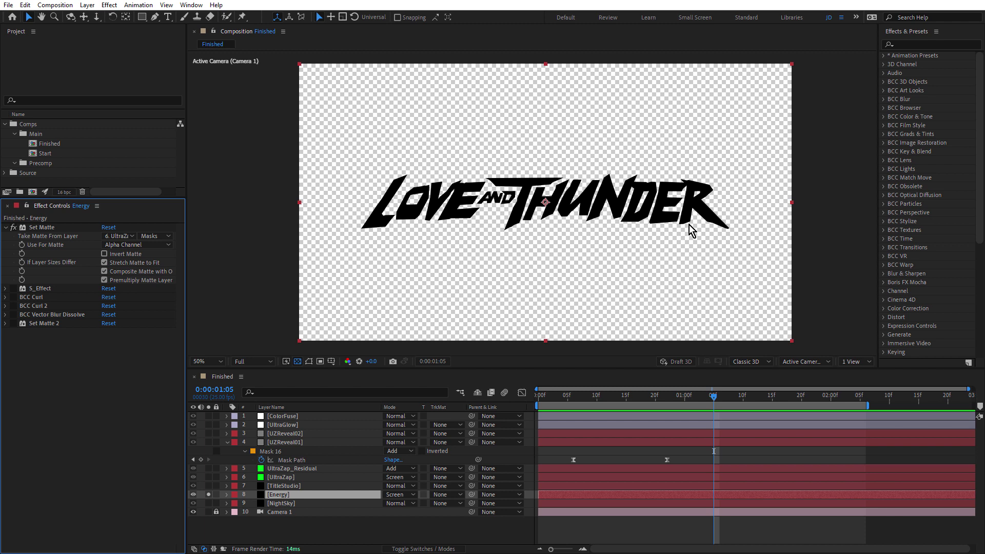
# - Enable S_Effect and open it in the Sapphire Effect Builder
pyautogui.click(13, 288)
pyautogui.click(41, 288)
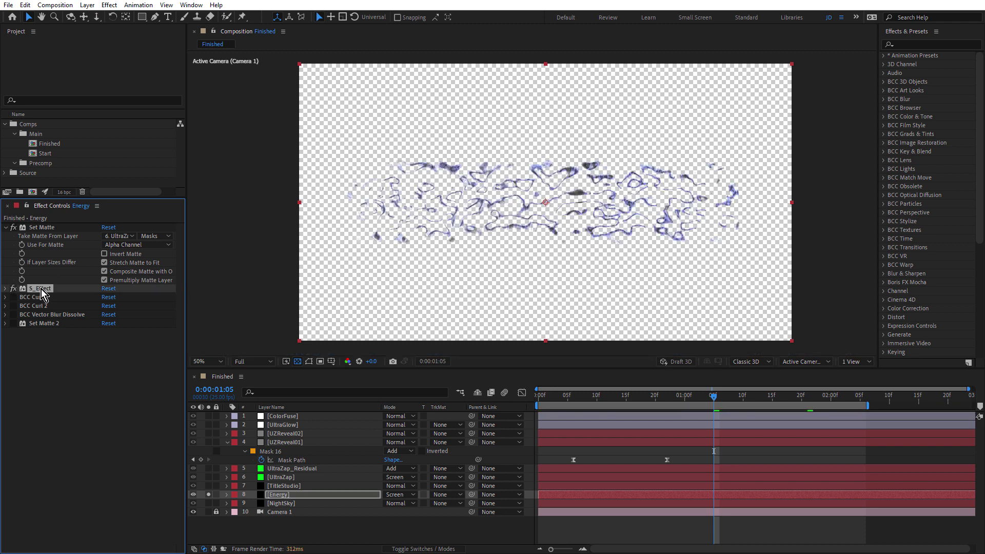
pyautogui.click(5, 288)
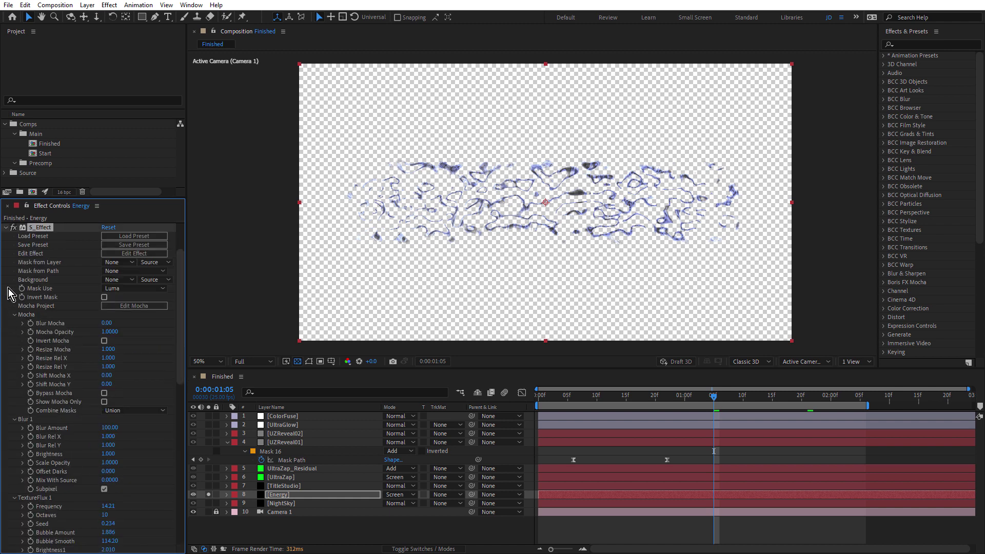
pyautogui.click(149, 254)
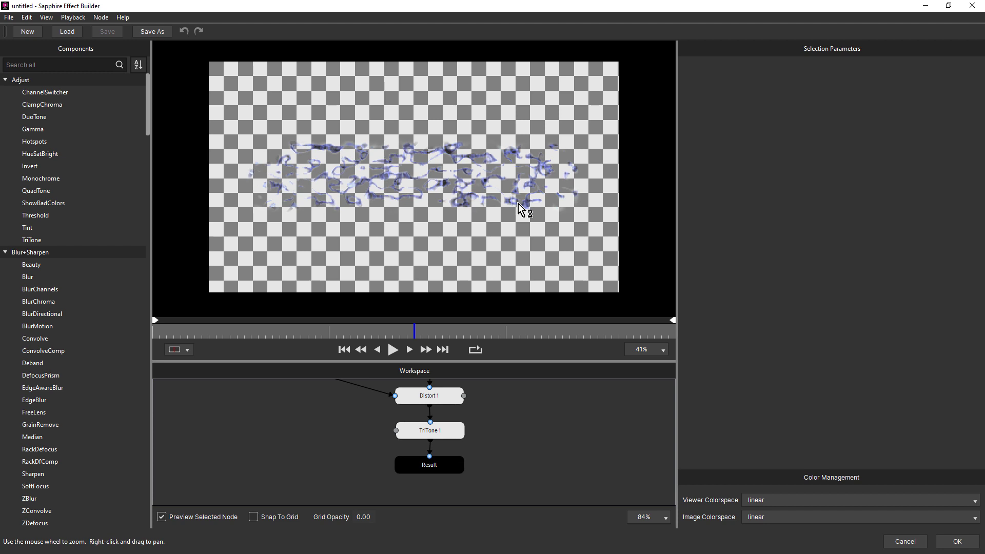
# - Pan through the Blur, TextureFlux, Distort, TriTone and Source nodes and set preview zoom to 100%
pyautogui.moveTo(521, 426); pyautogui.dragTo(501, 485)
pyautogui.moveTo(493, 402); pyautogui.dragTo(519, 397)
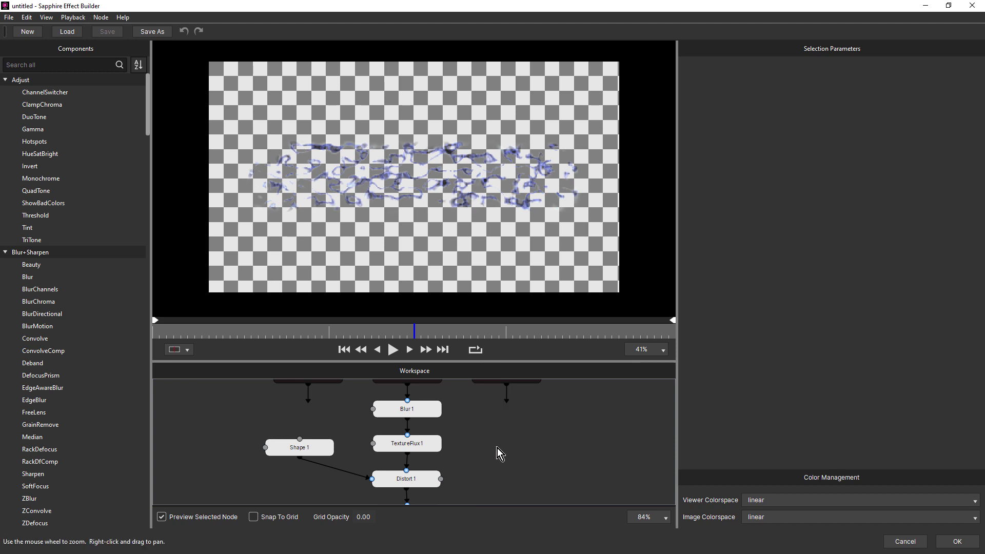
pyautogui.moveTo(497, 448); pyautogui.dragTo(493, 427)
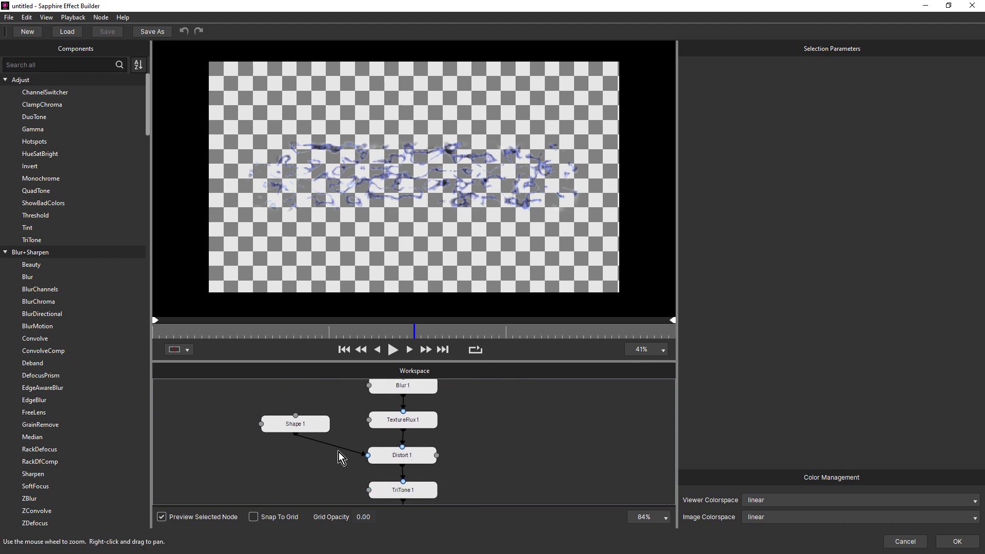
pyautogui.moveTo(500, 424)
pyautogui.mouseDown()
pyautogui.moveTo(499, 455)
pyautogui.moveTo(500, 427)
pyautogui.mouseUp()
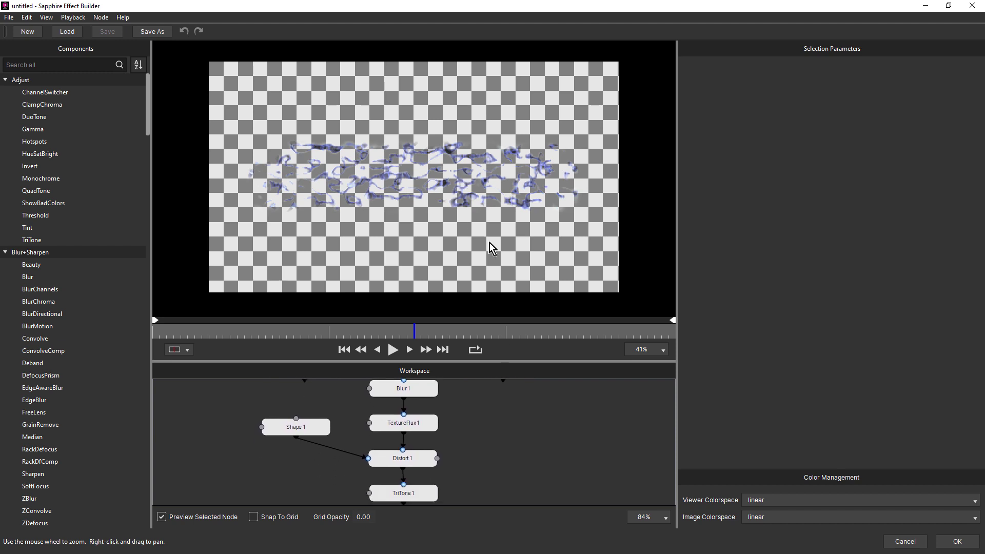
pyautogui.click(658, 349)
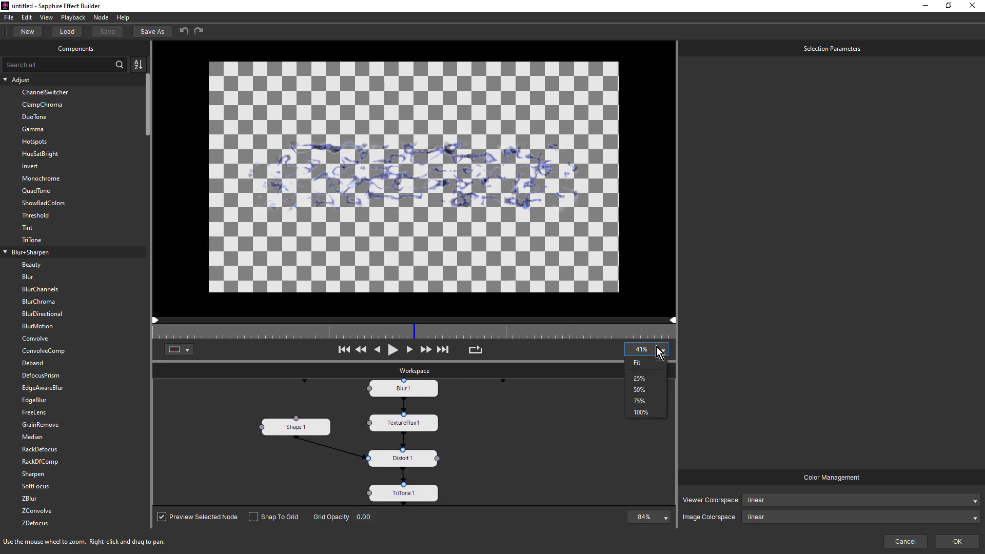
pyautogui.click(652, 412)
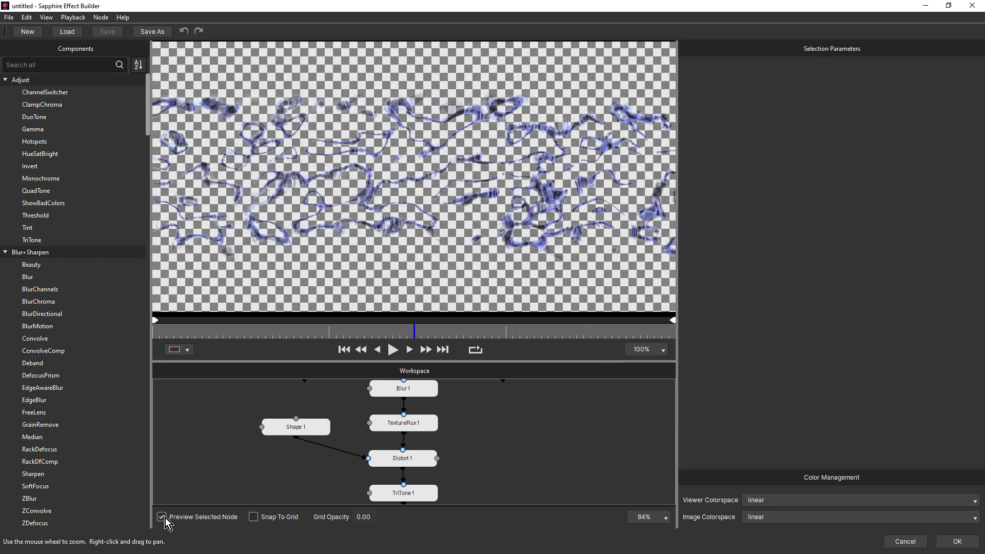
pyautogui.moveTo(493, 442); pyautogui.dragTo(516, 434)
# - Inspect the Blur 1 and TextureFlux 1 nodes, previewing the texture at different frames
pyautogui.click(426, 418)
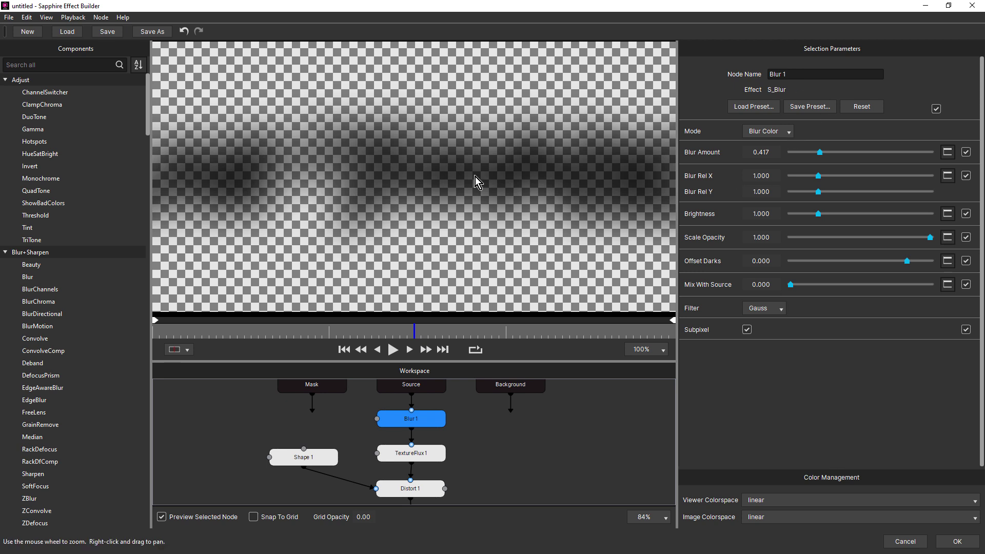
pyautogui.click(425, 457)
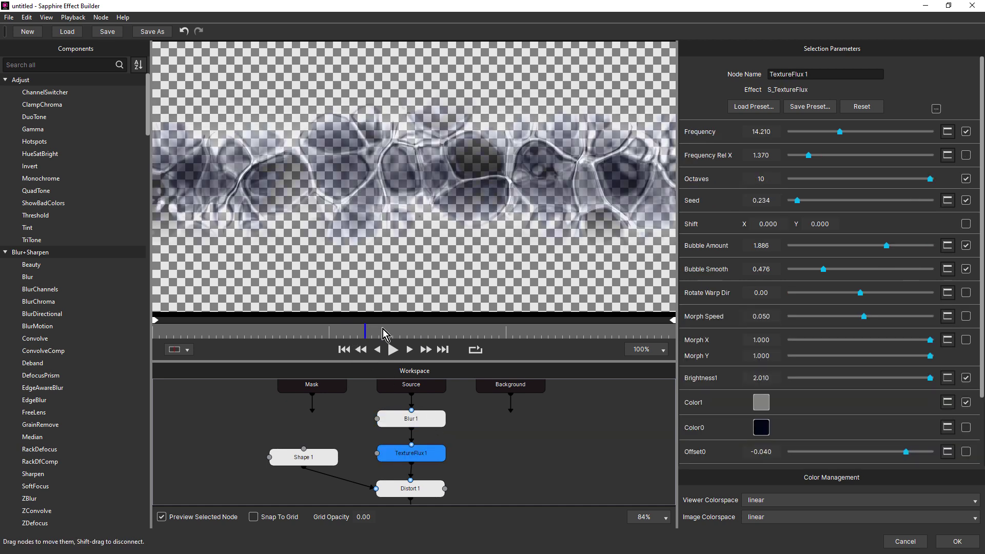
pyautogui.moveTo(365, 331); pyautogui.dragTo(469, 337)
pyautogui.moveTo(492, 472); pyautogui.dragTo(497, 427)
# - Compare Distort 1's output with and without the Shape 1 matte, leaving Shape 1 connected
pyautogui.click(429, 450)
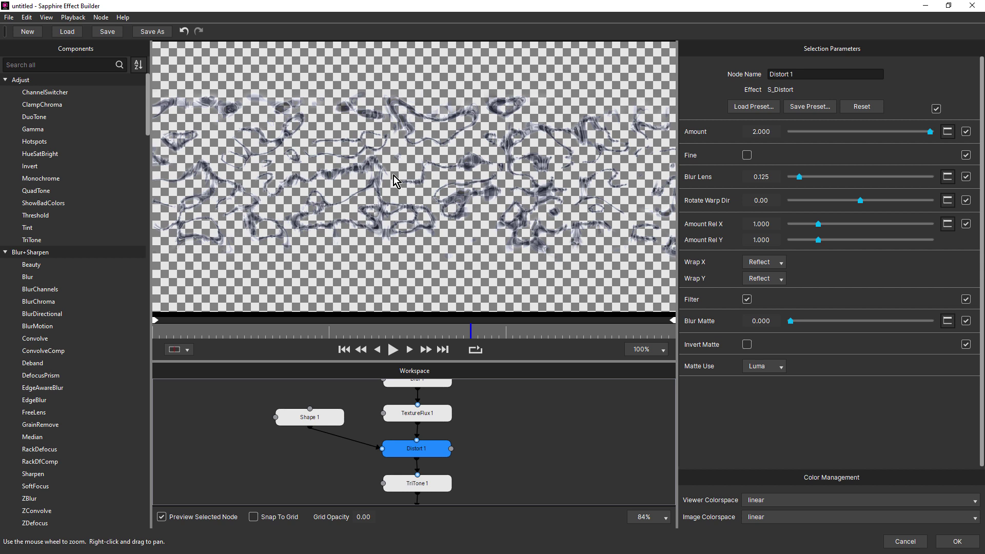
pyautogui.click(328, 423)
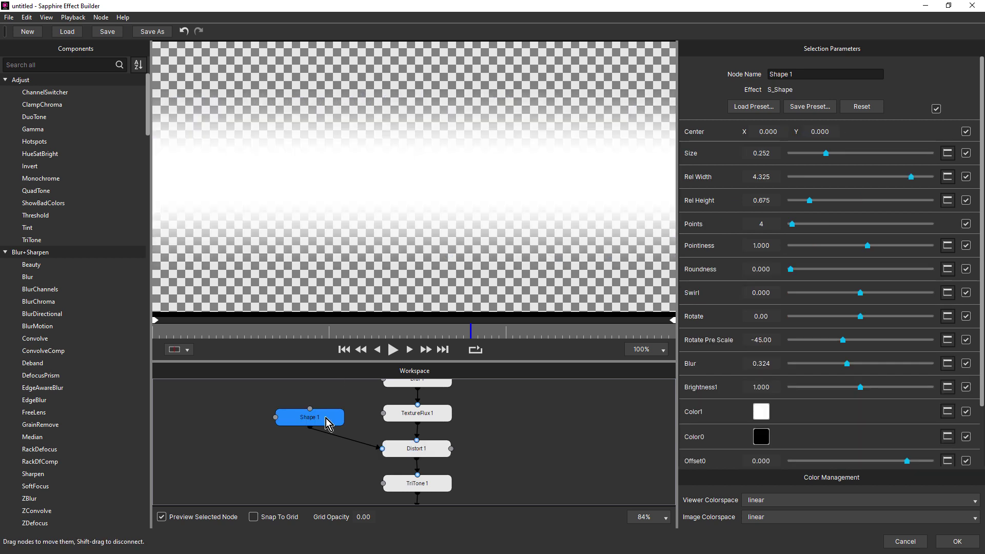
pyautogui.scroll(-2, 443, 199)
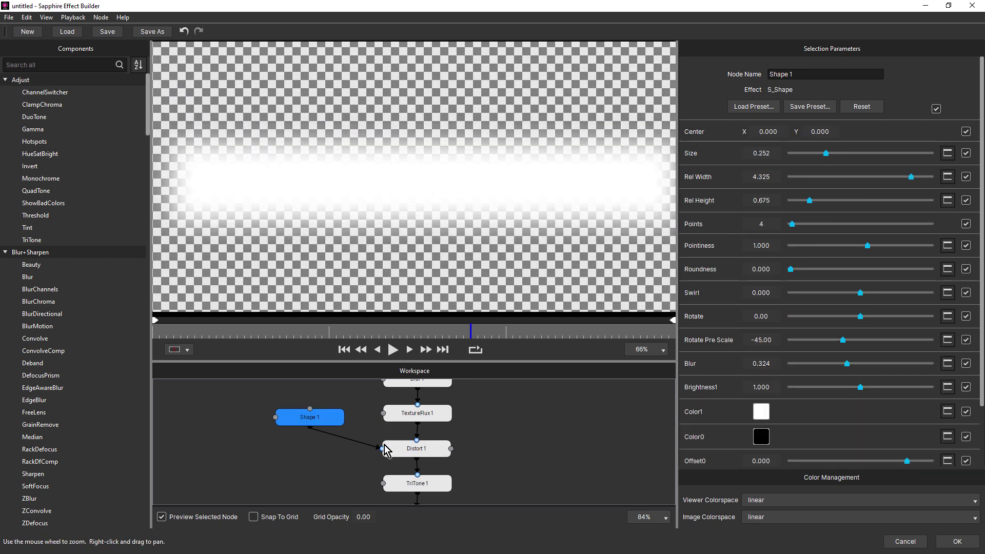
pyautogui.moveTo(377, 449); pyautogui.dragTo(375, 451)
pyautogui.scroll(-1, 492, 198)
pyautogui.click(432, 450)
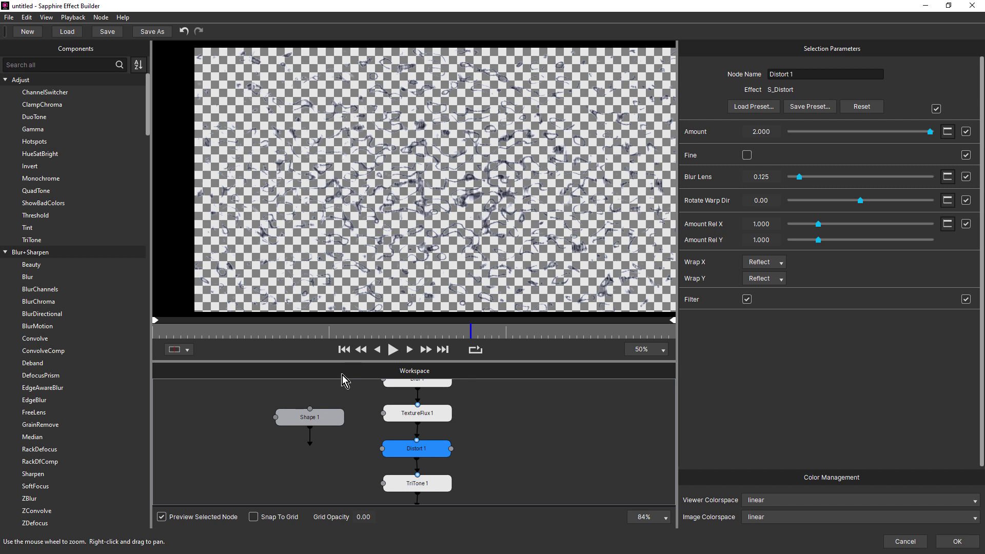
pyautogui.moveTo(380, 449); pyautogui.dragTo(383, 449)
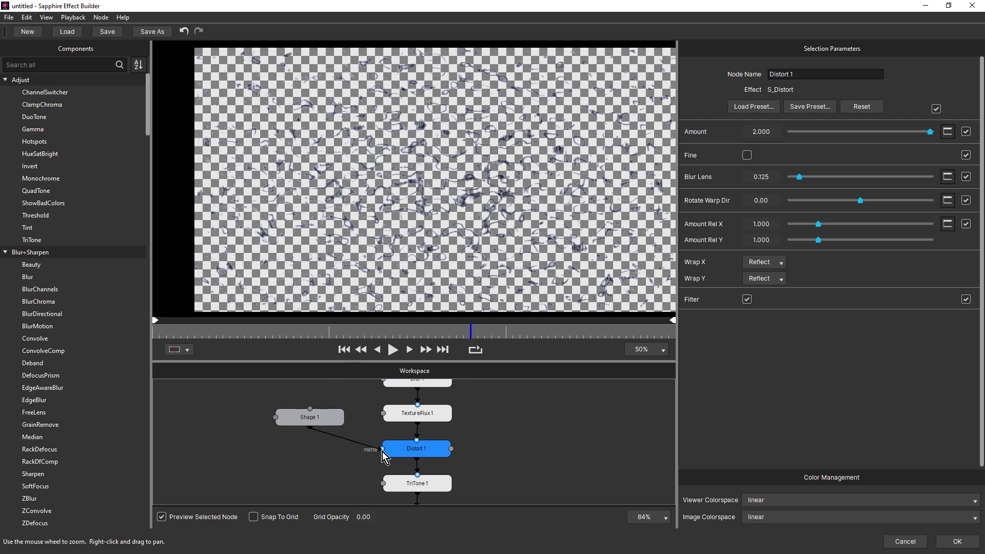
# - Check the TriTone 1 colour settings and accept the Effect Builder result
pyautogui.click(506, 459)
pyautogui.scroll(-2, 506, 442)
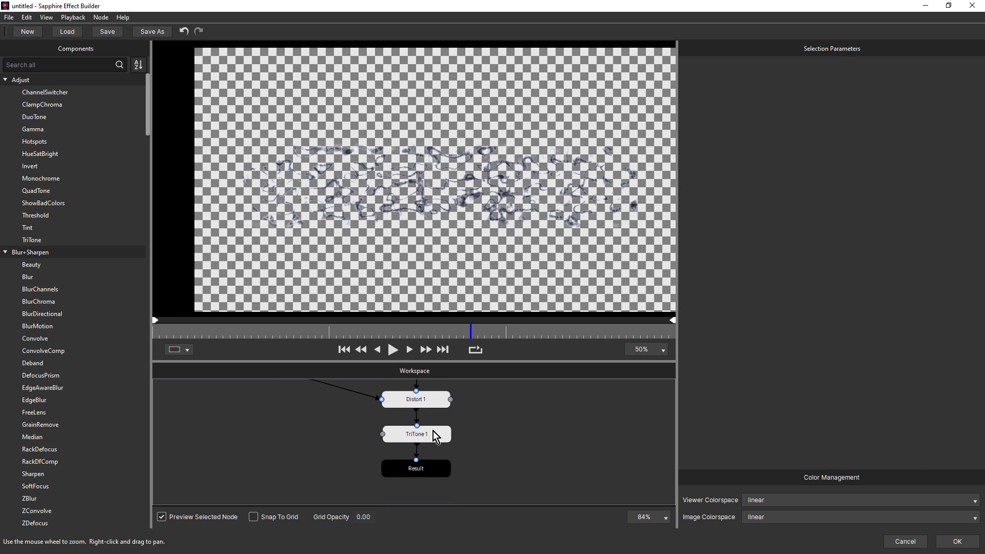
pyautogui.click(433, 434)
pyautogui.scroll(2, 499, 181)
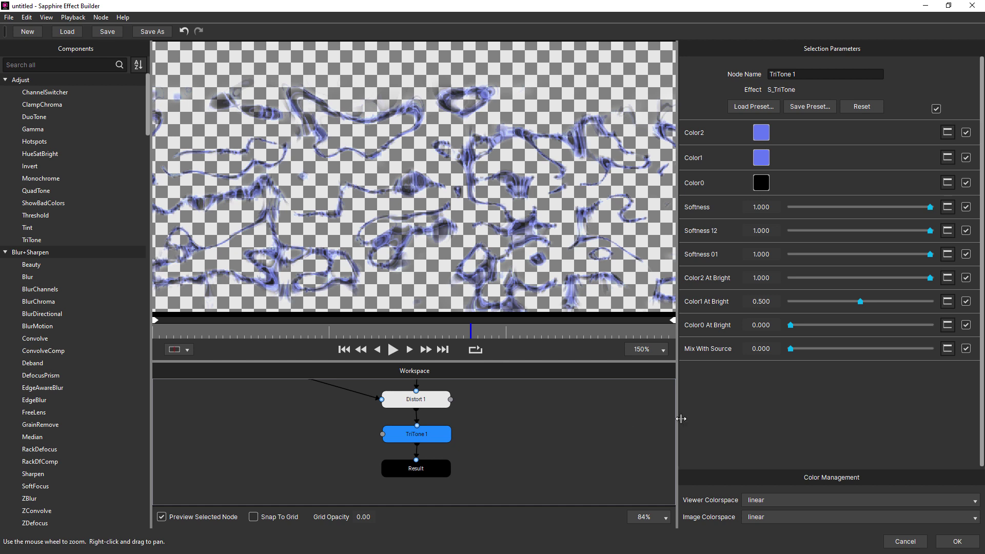
pyautogui.click(957, 541)
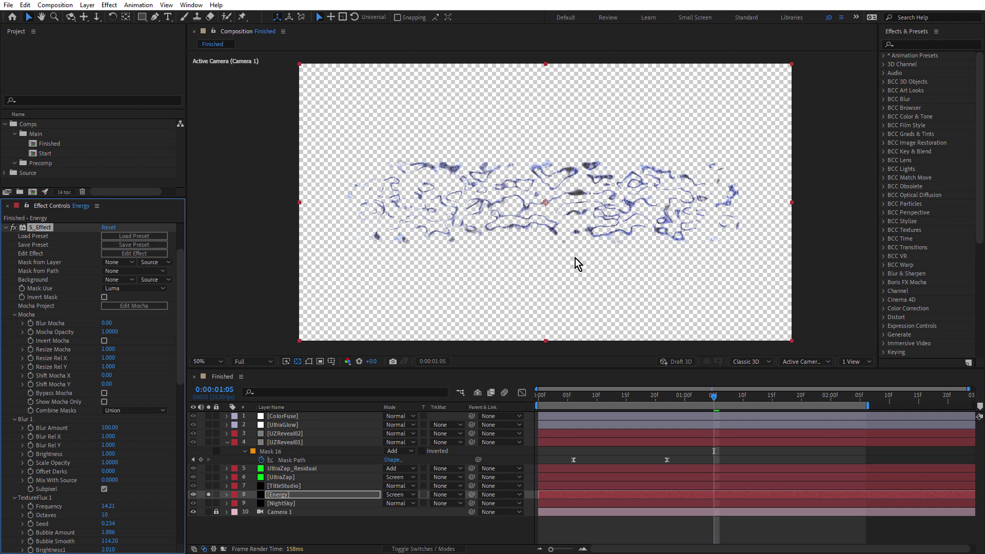
# - Enable BCC Curl and BCC Curl 2 on Energy, previewing the curl at frame 01:02
pyautogui.click(6, 228)
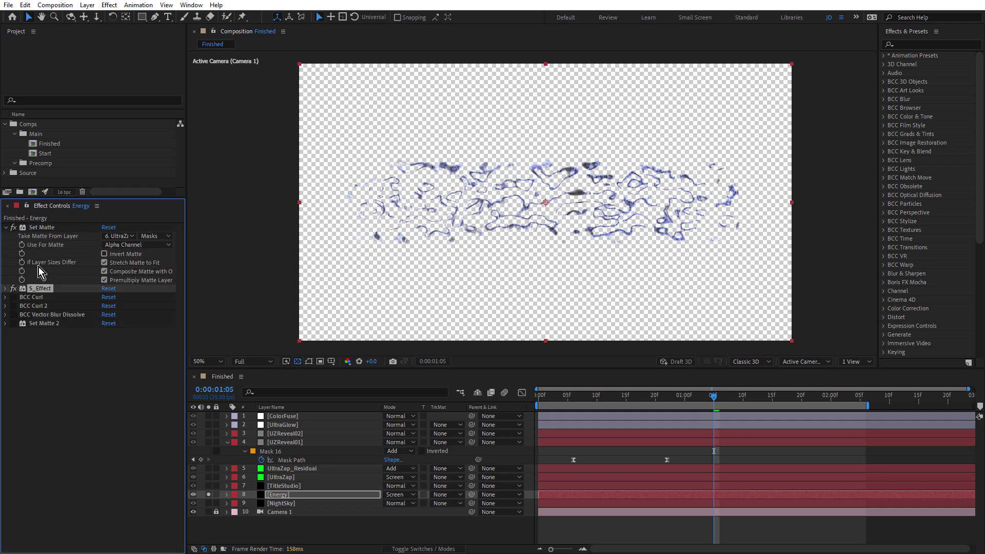
pyautogui.click(31, 297)
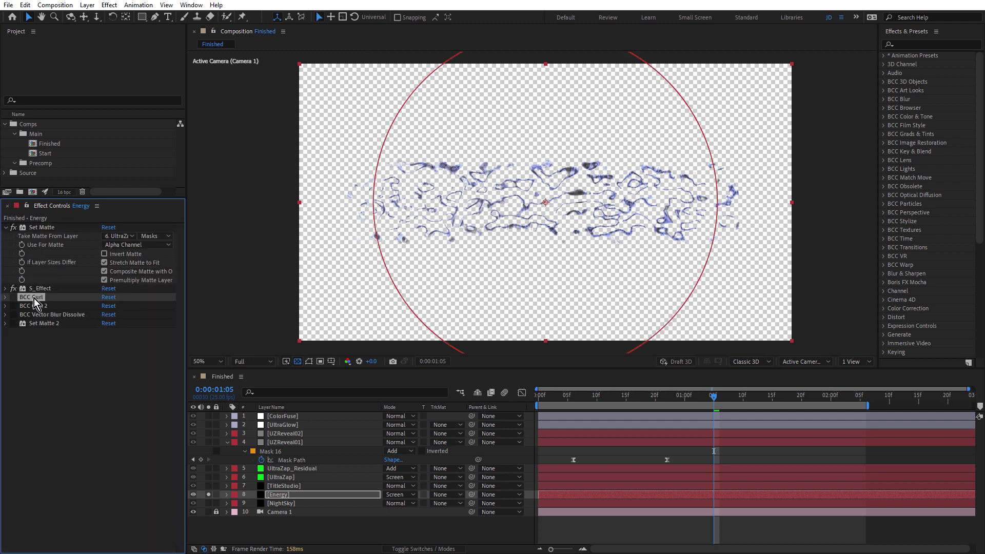
pyautogui.click(13, 297)
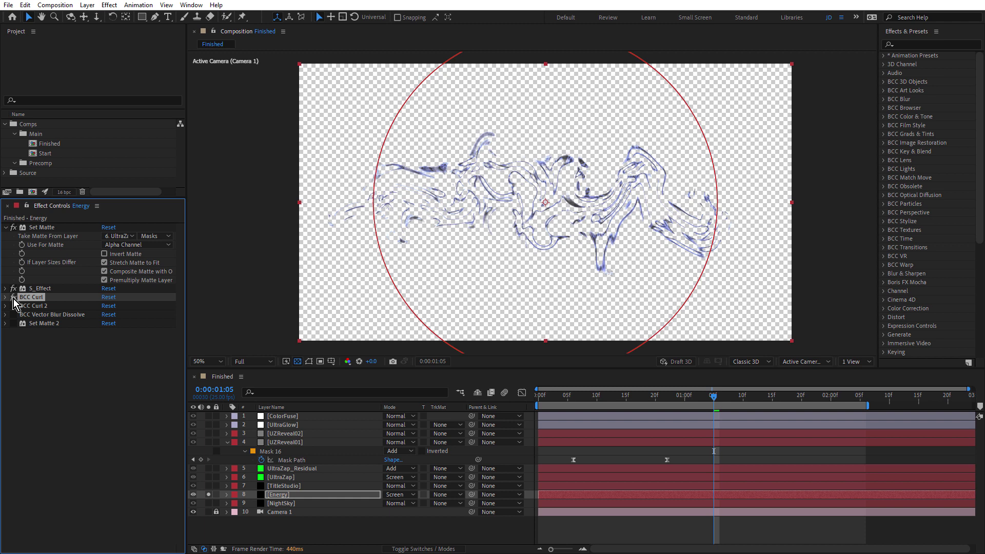
pyautogui.click(4, 297)
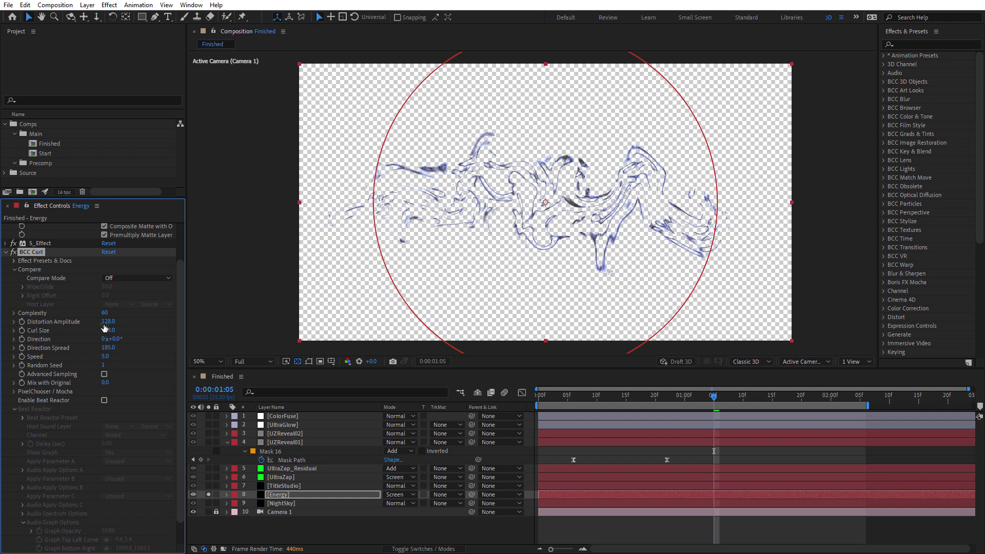
pyautogui.moveTo(570, 396); pyautogui.dragTo(696, 399)
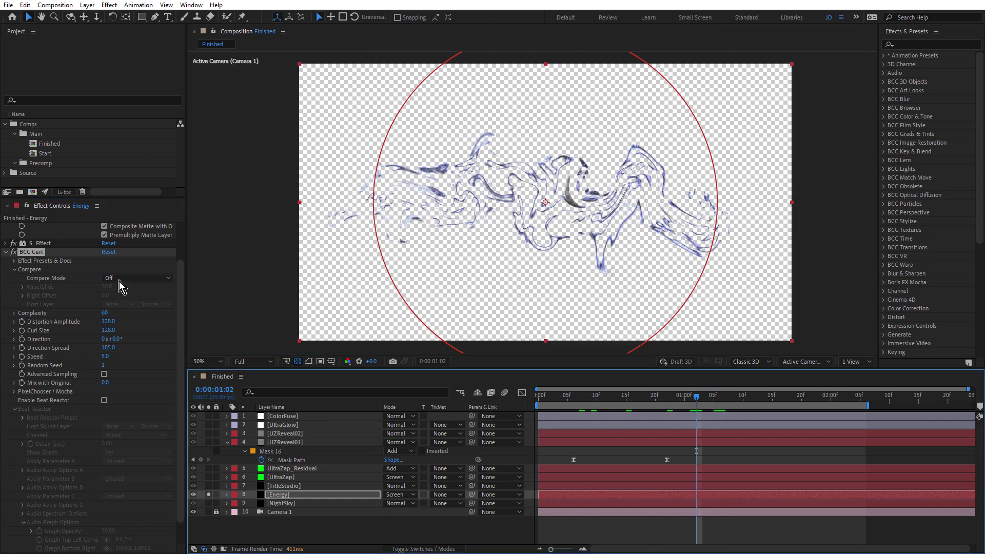
pyautogui.click(6, 252)
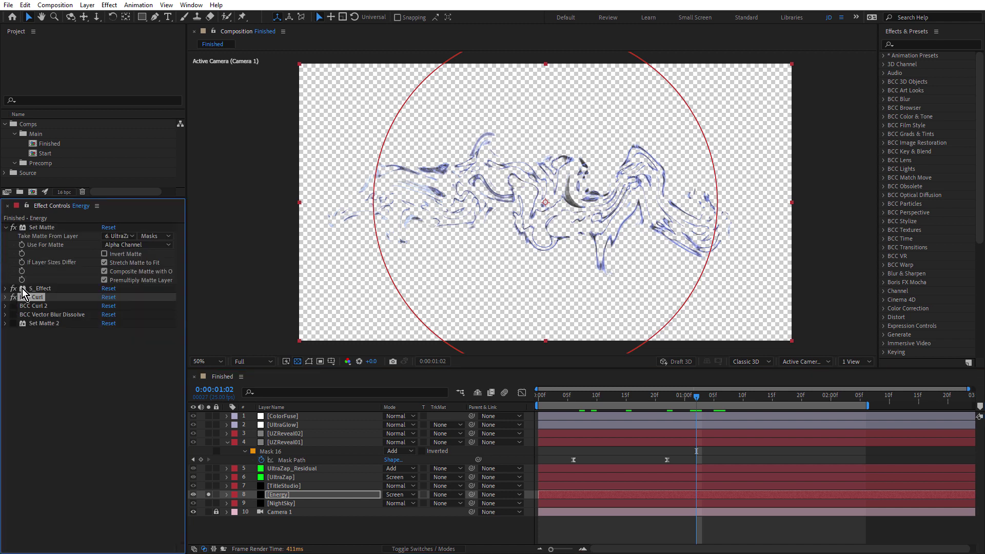
pyautogui.click(14, 306)
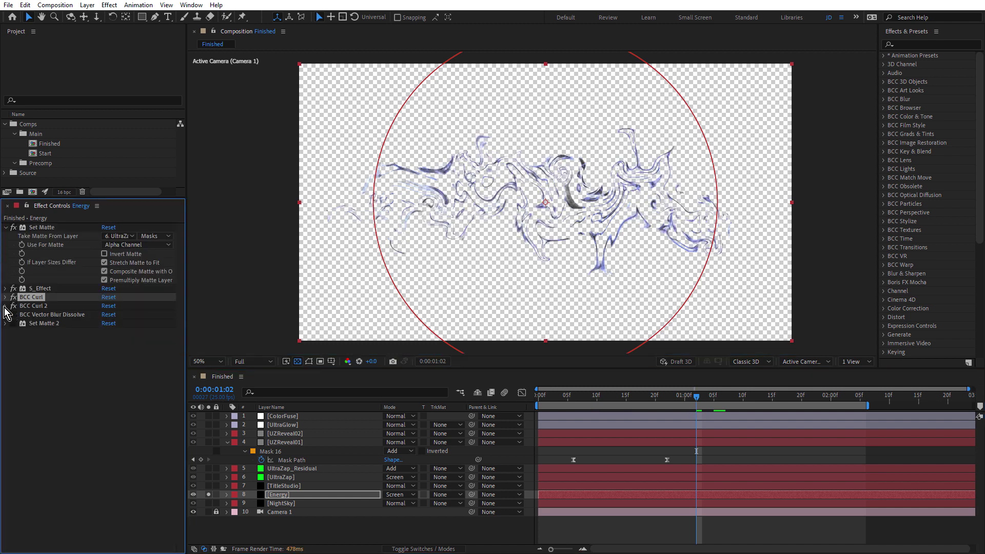
# - View Energy over black at 100%, trying a smaller BCC Curl 2 Curl Size, then undoing it
pyautogui.click(297, 362)
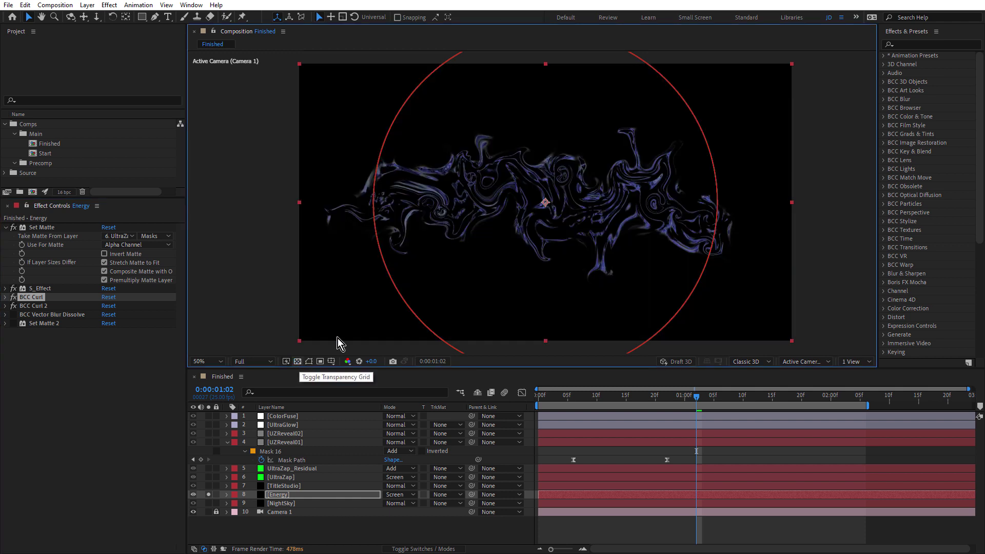
pyautogui.press('.')
pyautogui.press('.')
pyautogui.click(32, 306)
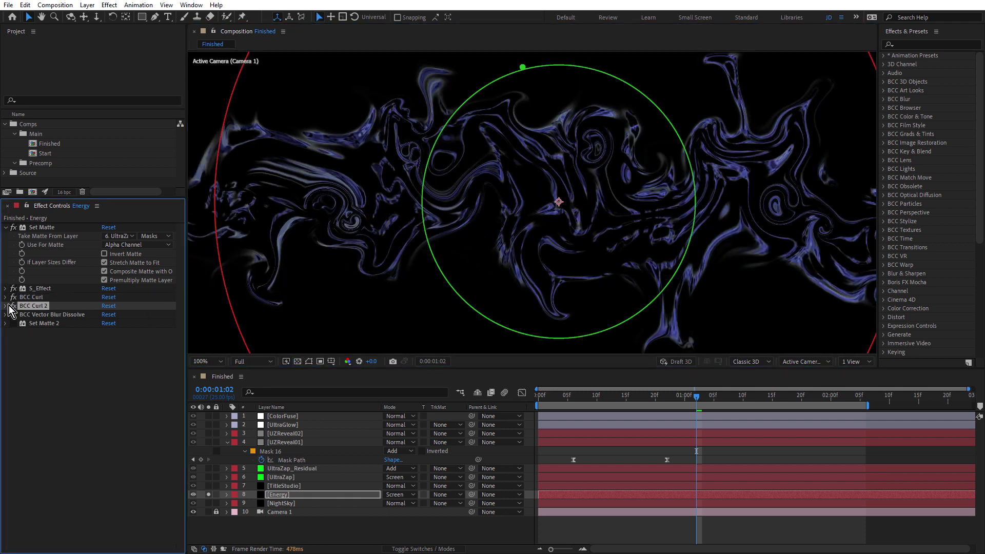
pyautogui.click(5, 306)
pyautogui.scroll(-3, 10, 311)
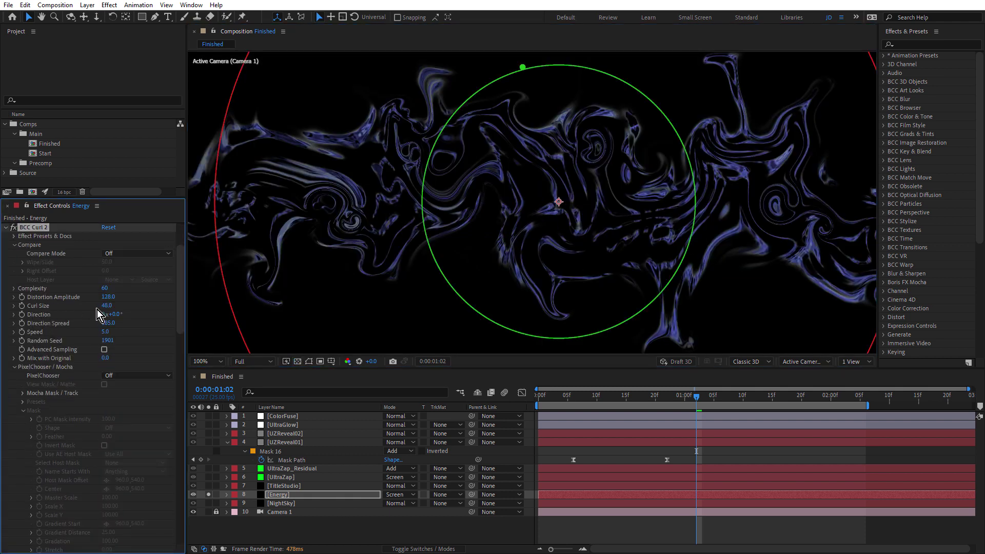
pyautogui.moveTo(106, 307); pyautogui.dragTo(92, 310)
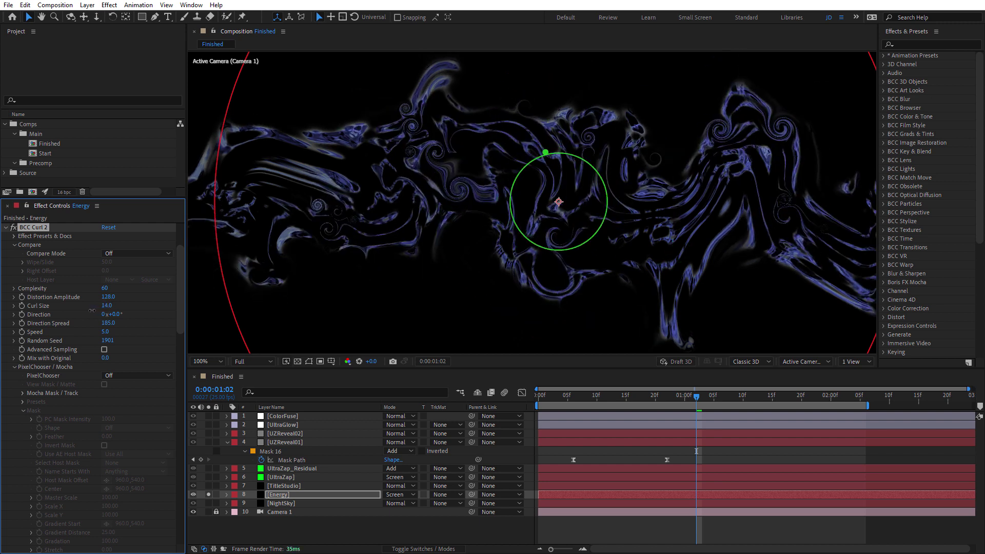
pyautogui.press('.')
pyautogui.press('.')
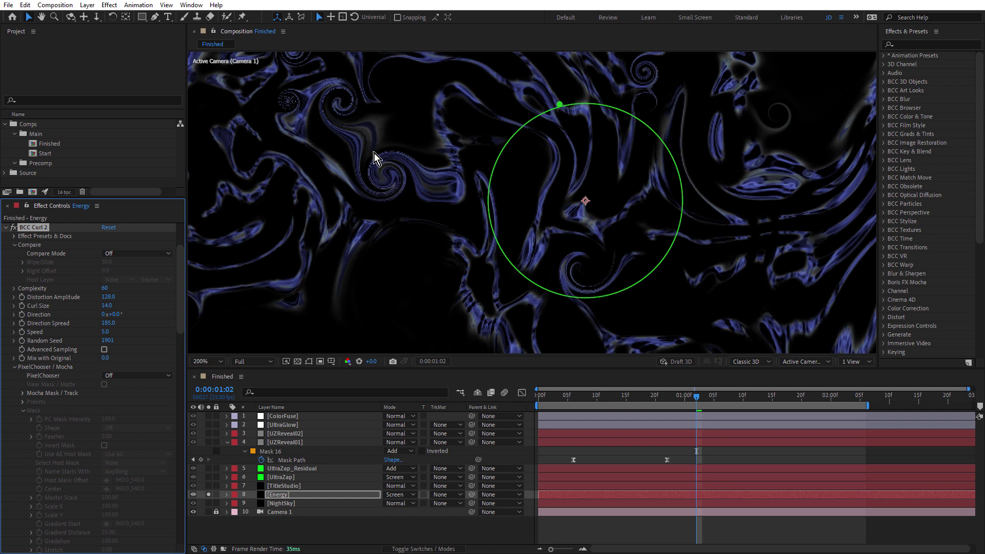
pyautogui.hotkey('ctrl', 'z')
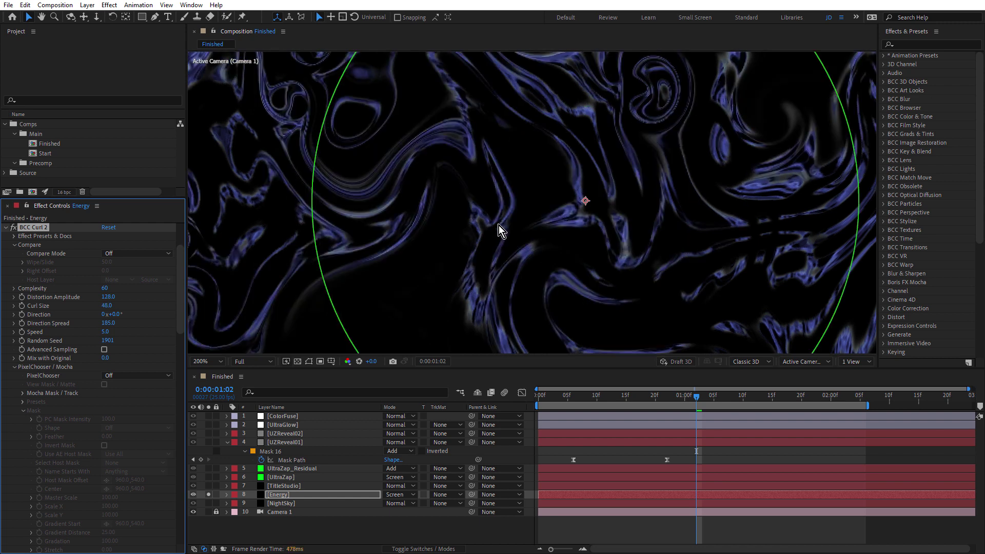
pyautogui.press(',')
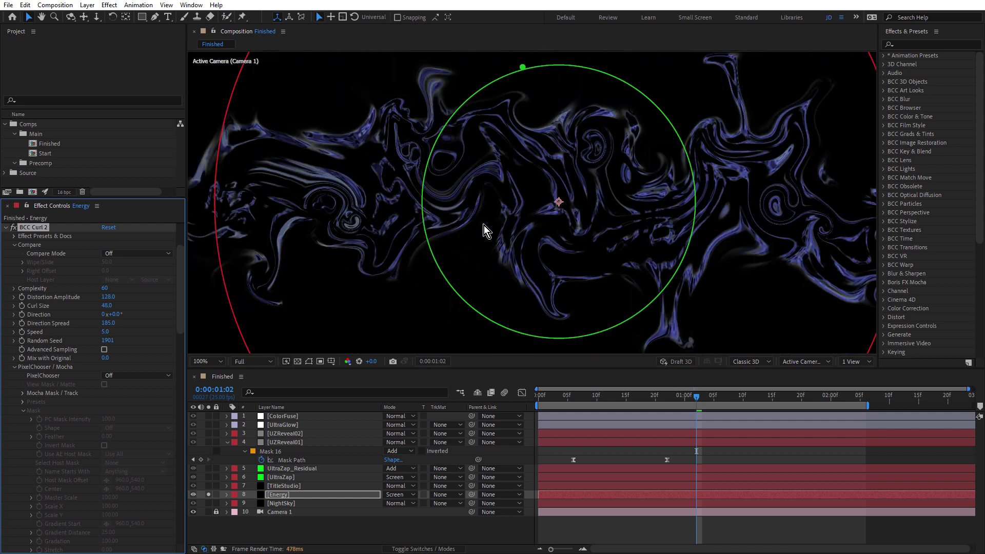
pyautogui.click(6, 227)
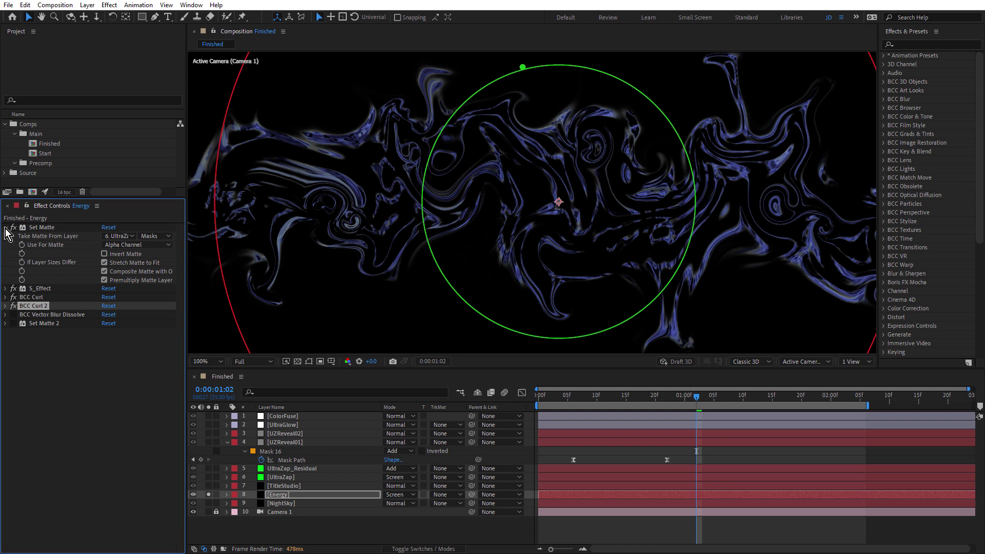
# - Enable BCC Vector Blur Dissolve and Set Matte 2, keeping UZReveal02 as the matte layer
pyautogui.click(14, 315)
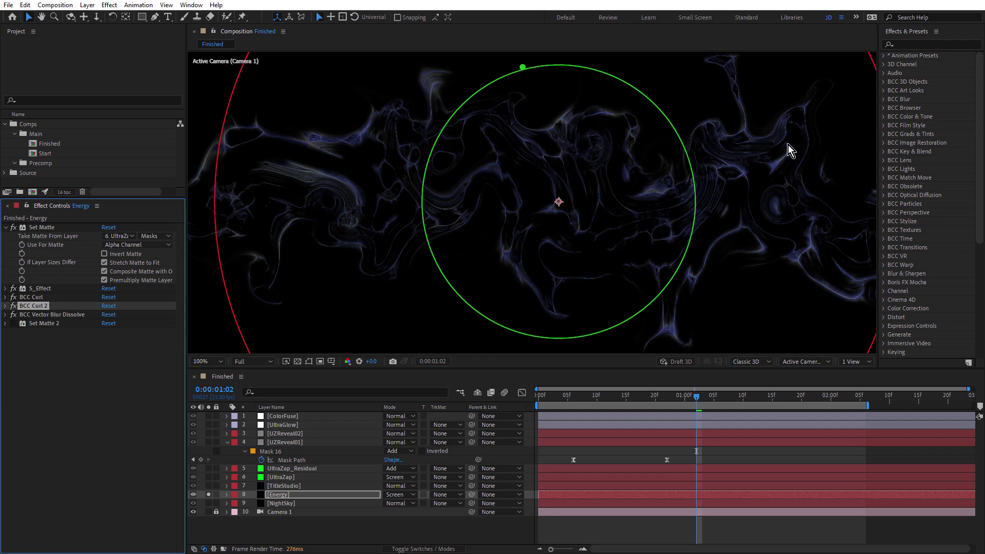
pyautogui.click(44, 325)
pyautogui.click(13, 324)
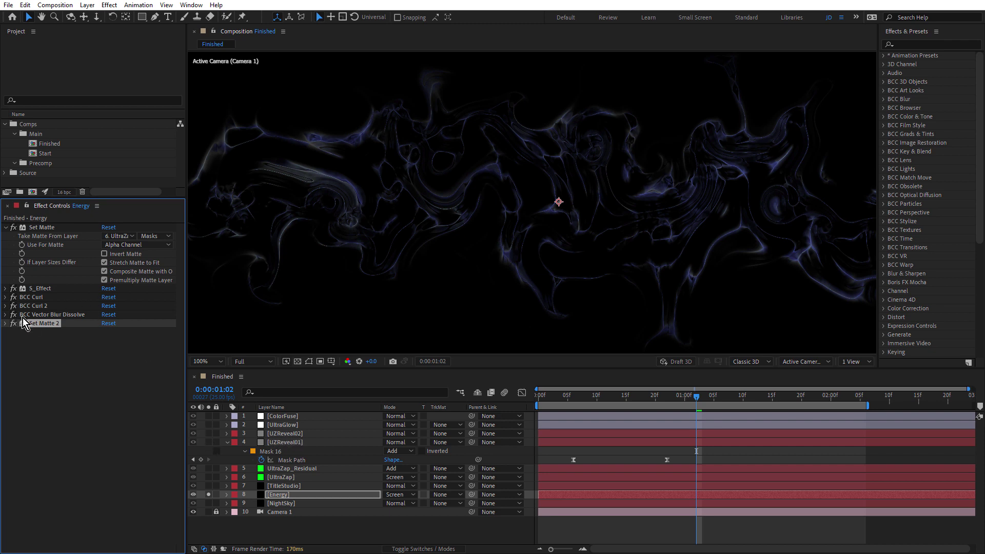
pyautogui.click(6, 324)
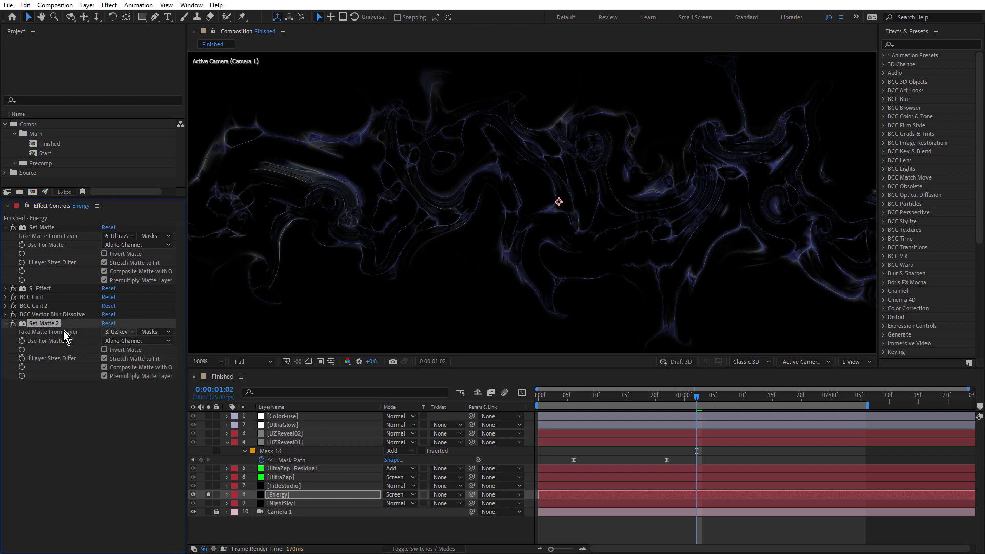
pyautogui.click(120, 334)
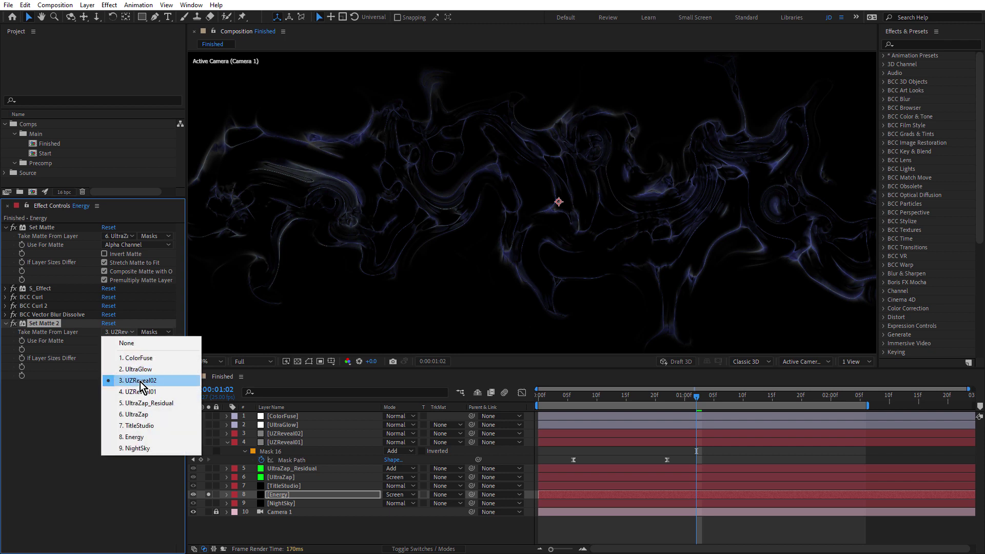
pyautogui.click(65, 401)
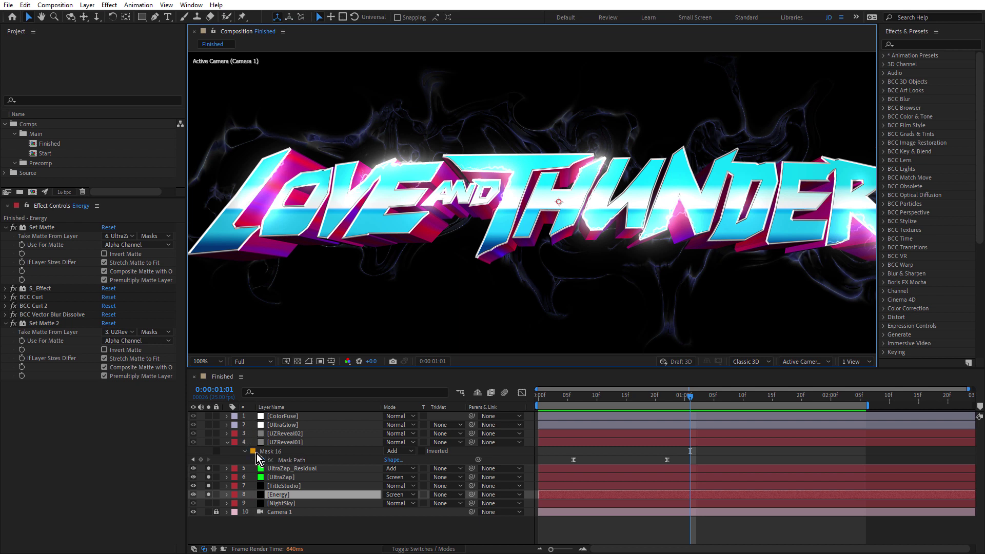
# - Solo NightSky and UltraGlow, leaving UltraGlow's Primary Glow Color unchanged
pyautogui.click(209, 504)
pyautogui.click(290, 424)
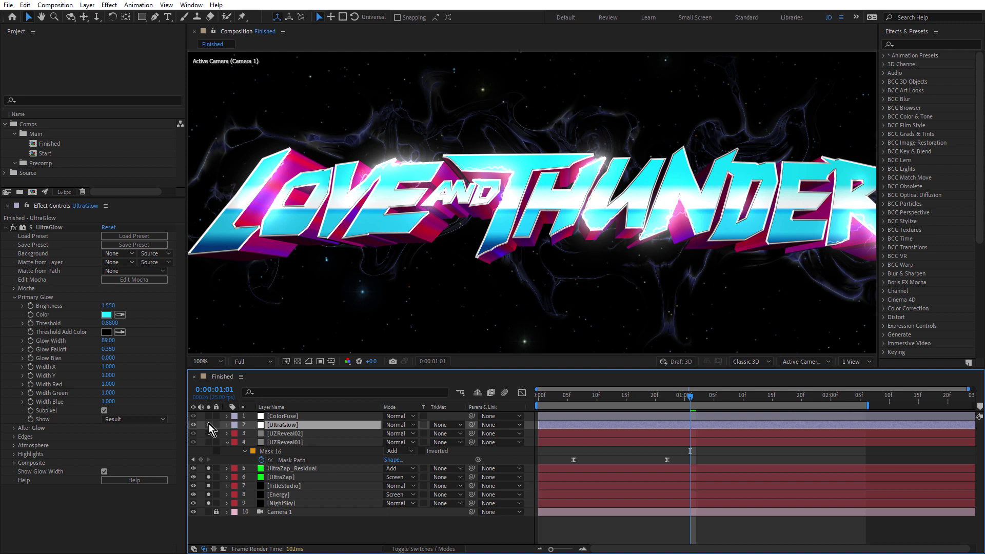
pyautogui.click(209, 425)
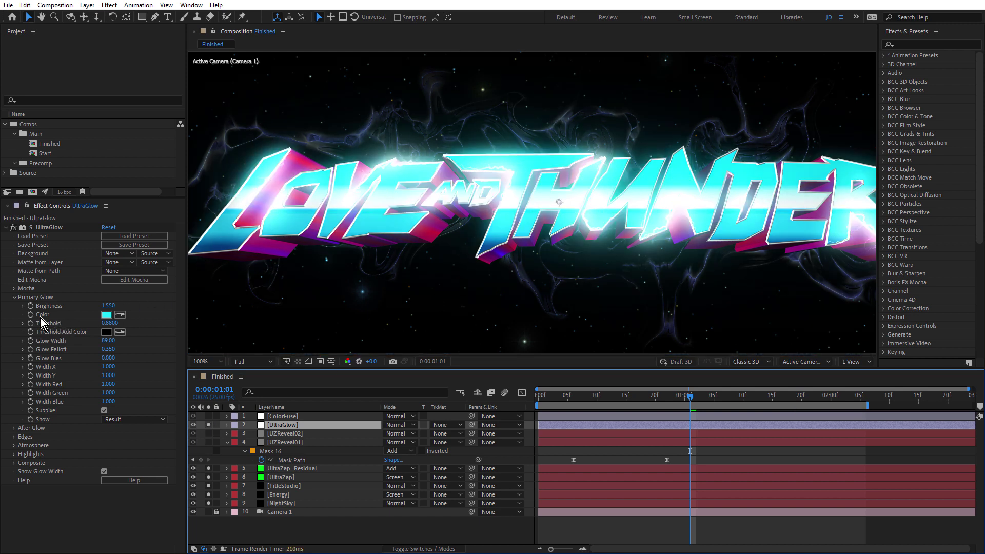
pyautogui.click(107, 315)
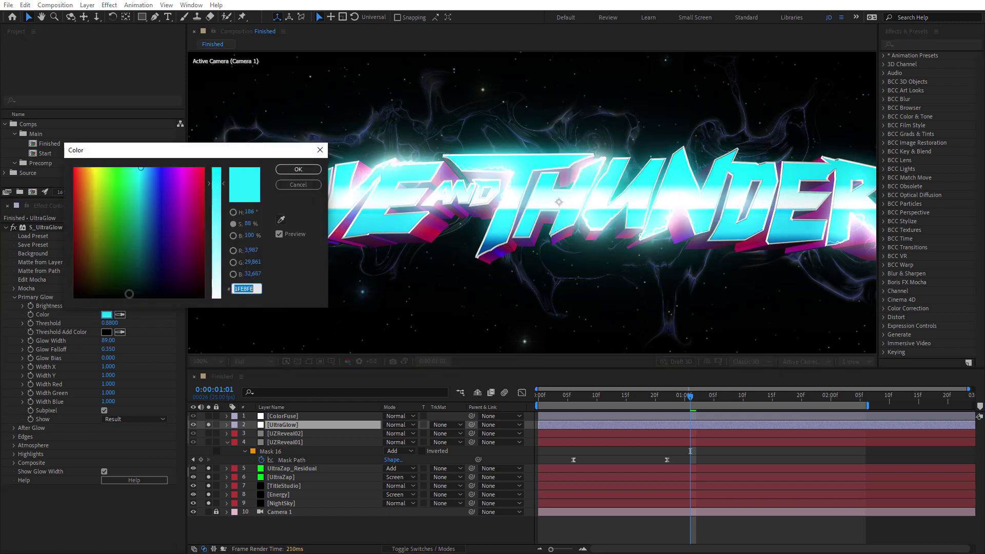
pyautogui.click(299, 185)
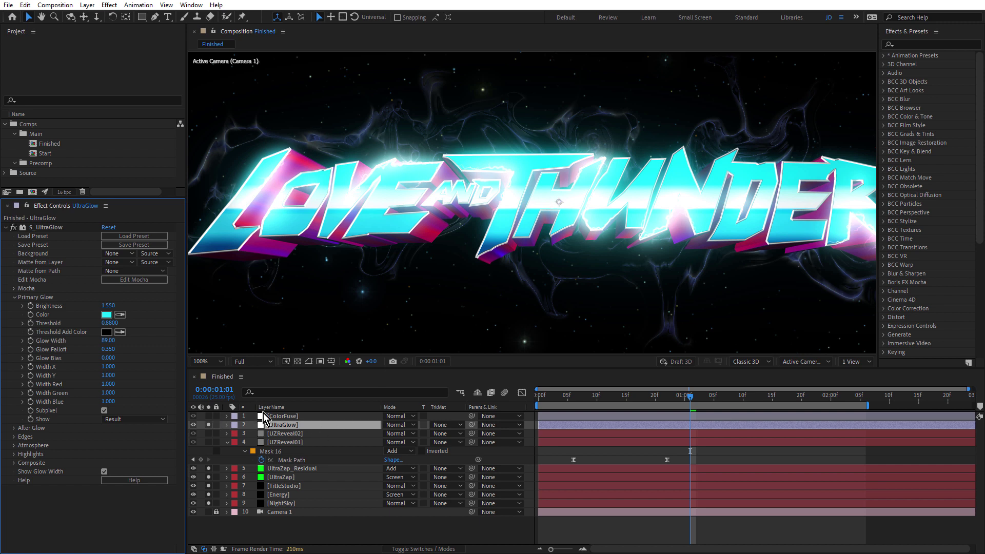
# - Solo the ColorFuse layer and zoom the viewer to 200% to inspect the grade
pyautogui.click(280, 417)
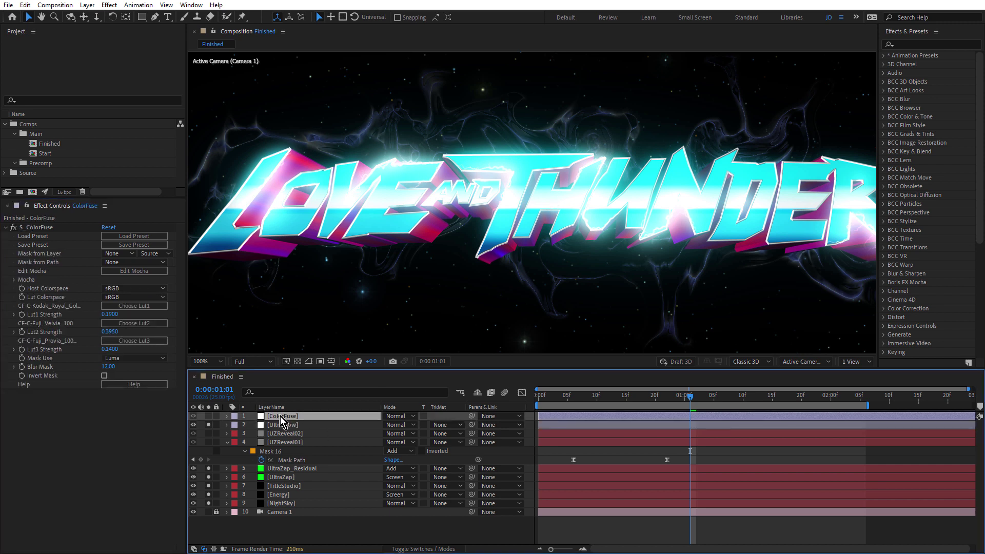
pyautogui.click(209, 416)
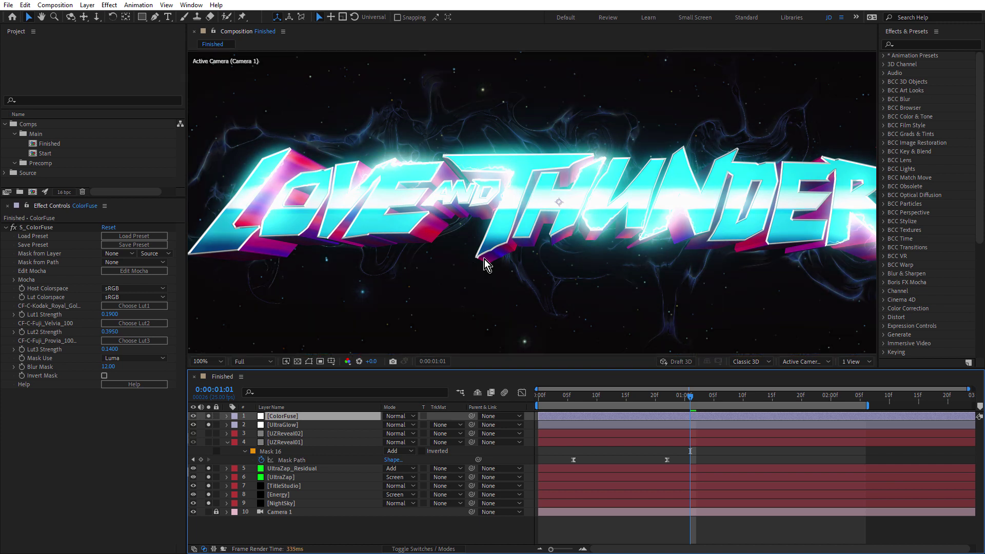
pyautogui.press('.')
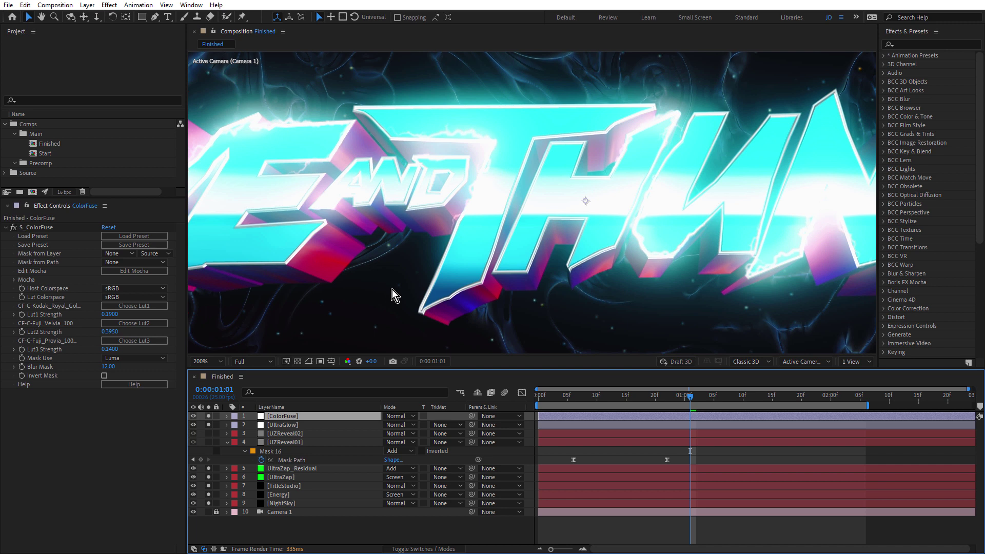